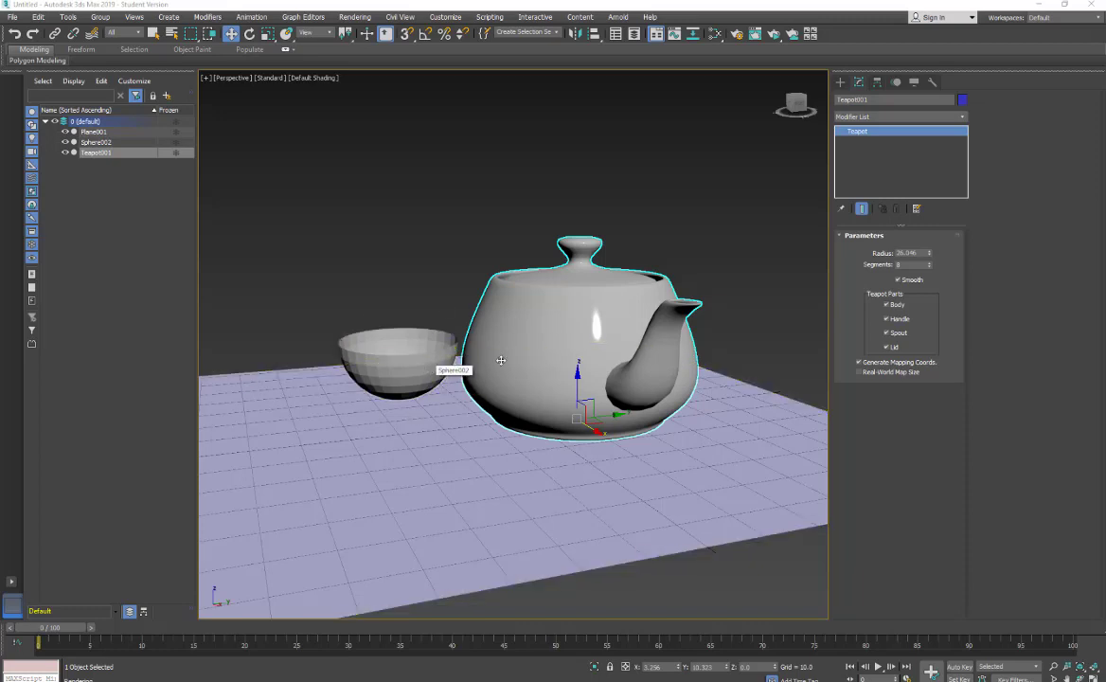
# Step: Open the Slate Material Editor and delete the existing Physical Material node from the view
pyautogui.click(712, 36)
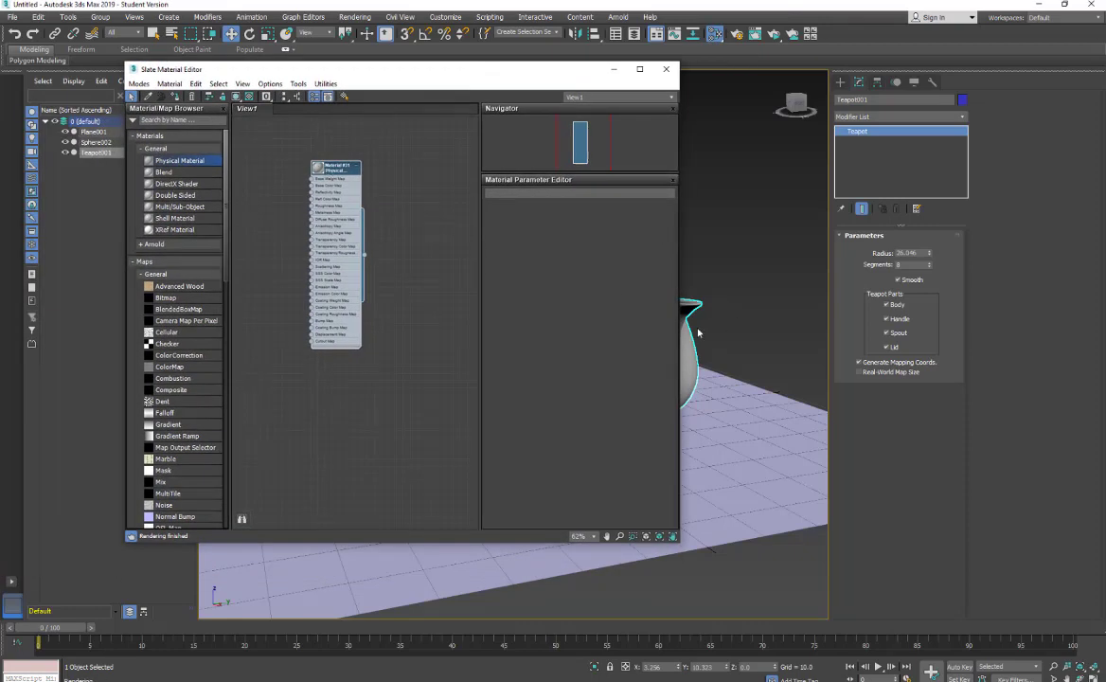
pyautogui.press('Delete')
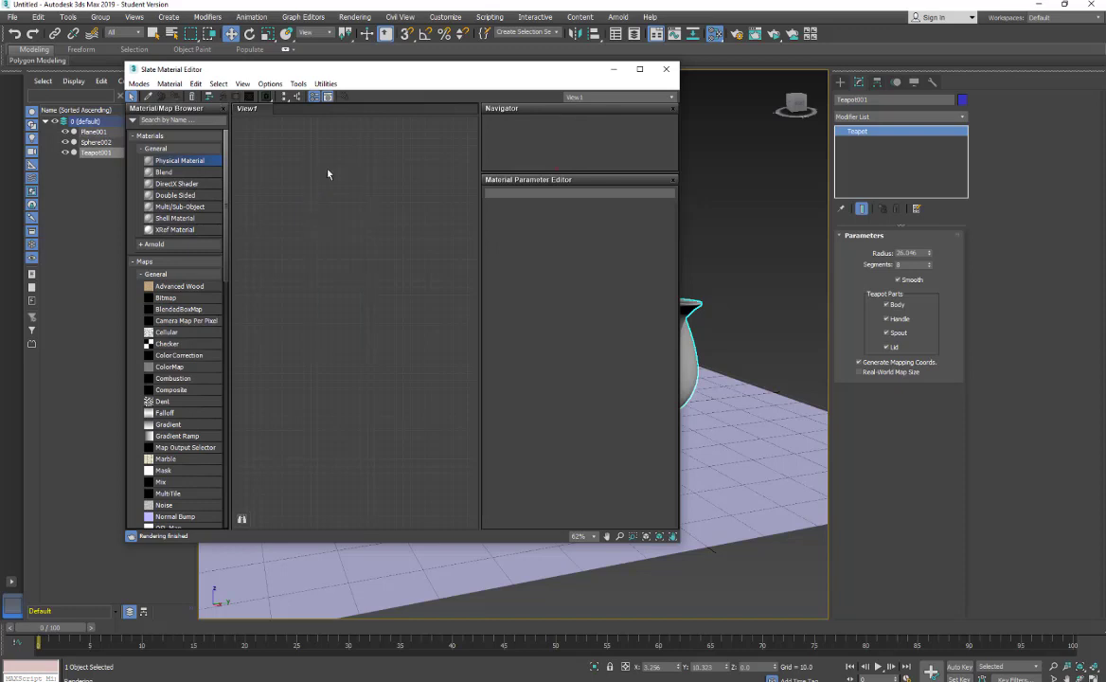
pyautogui.moveTo(270, 76); pyautogui.dragTo(200, 112)
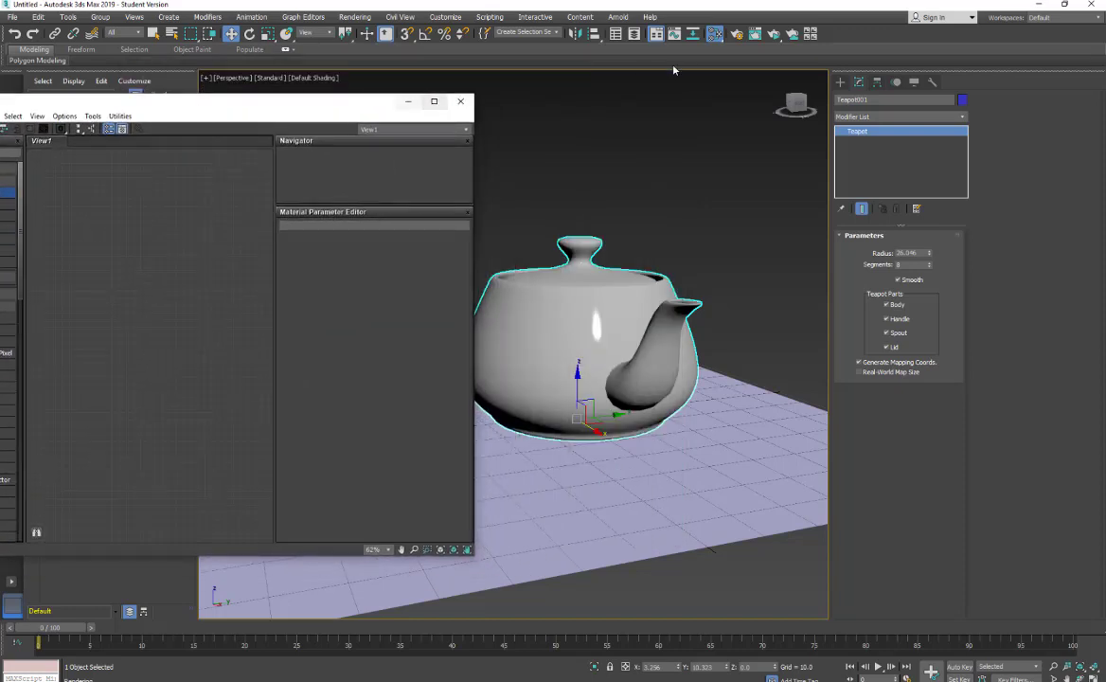
# Step: Examine the render target modes and the active renderer in Render Setup, then close it
pyautogui.click(735, 34)
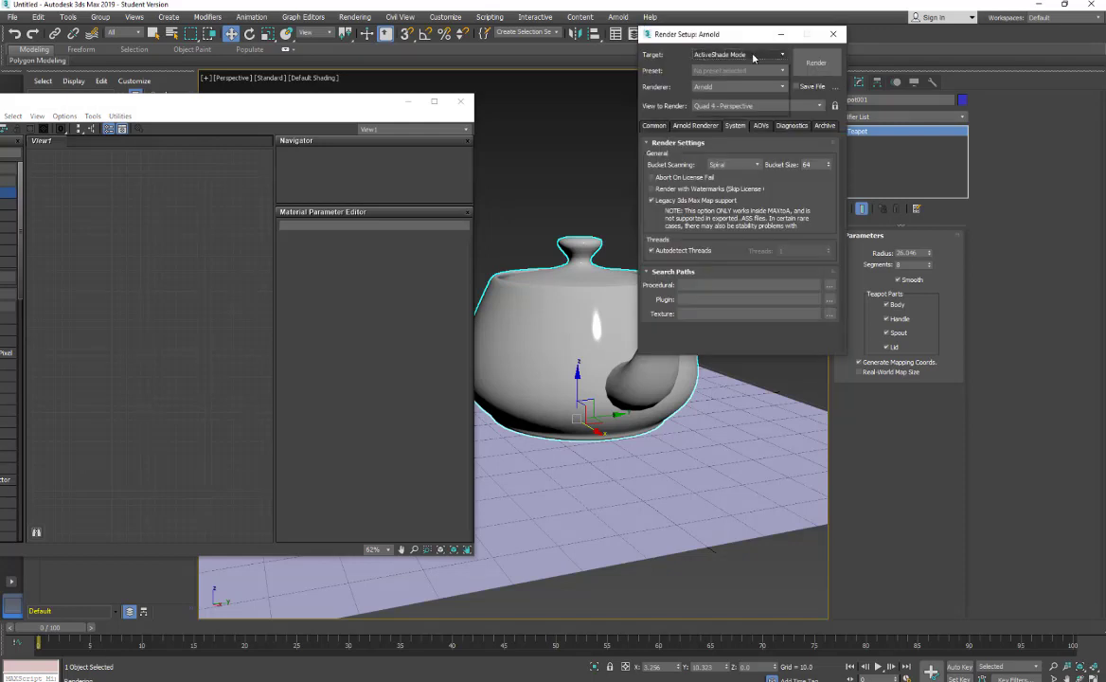
pyautogui.click(721, 55)
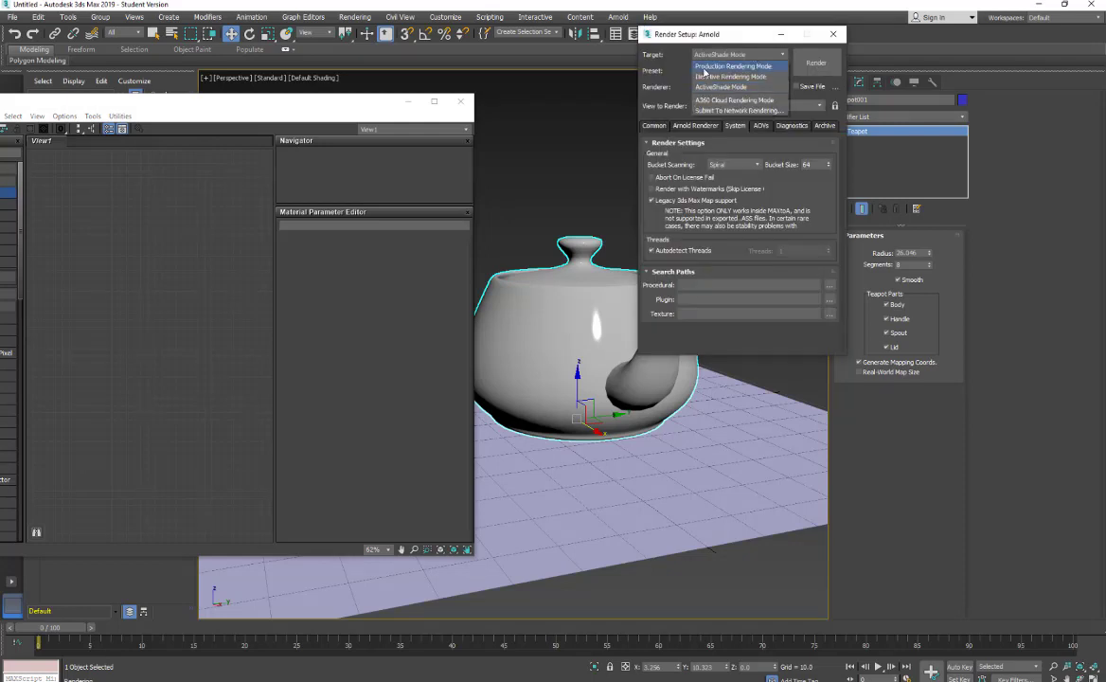
pyautogui.click(786, 142)
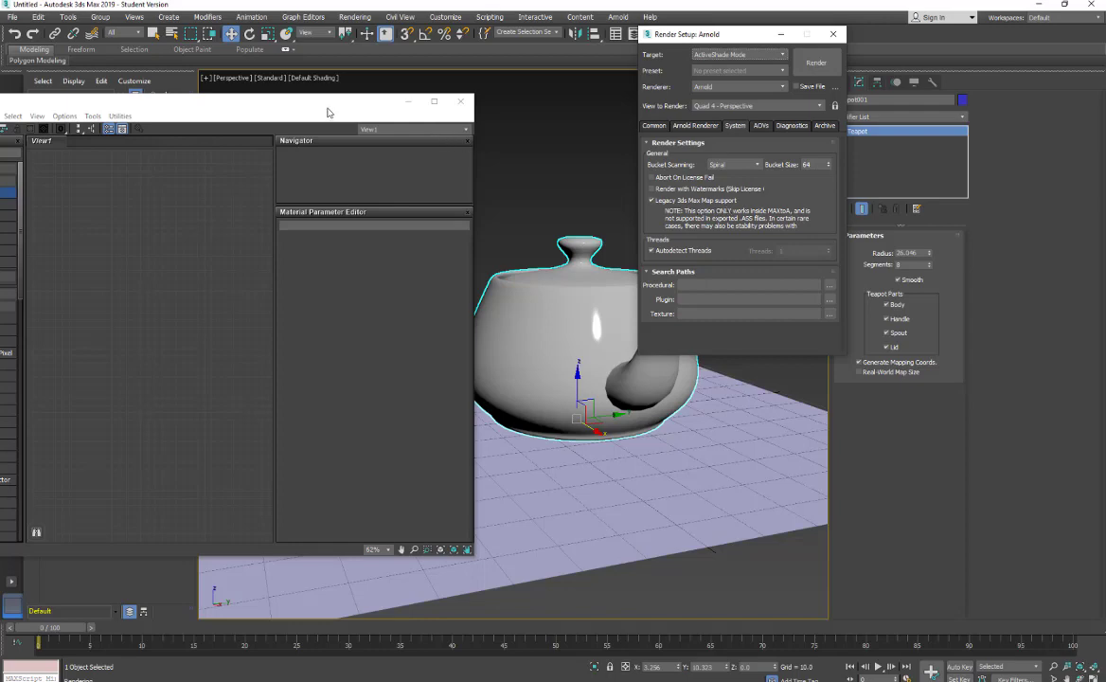
pyautogui.moveTo(328, 112); pyautogui.dragTo(427, 51)
pyautogui.click(834, 34)
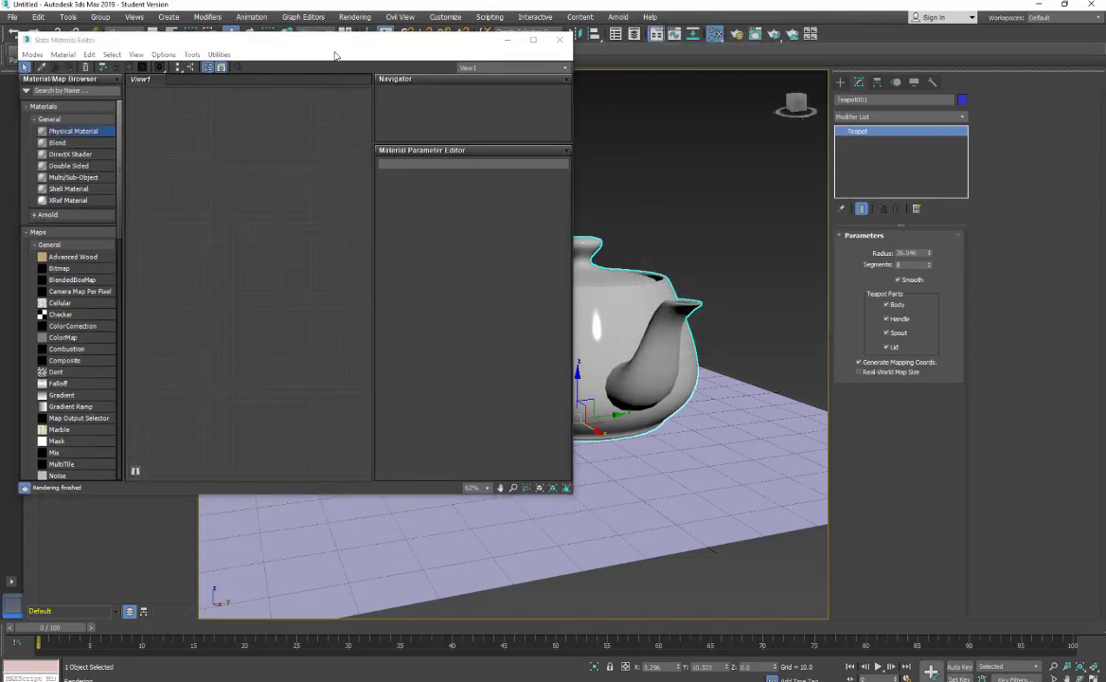
# Step: Add an Arnold Standard Surface material to the empty node view and collapse it in the upper corner
pyautogui.moveTo(408, 43); pyautogui.dragTo(614, 429)
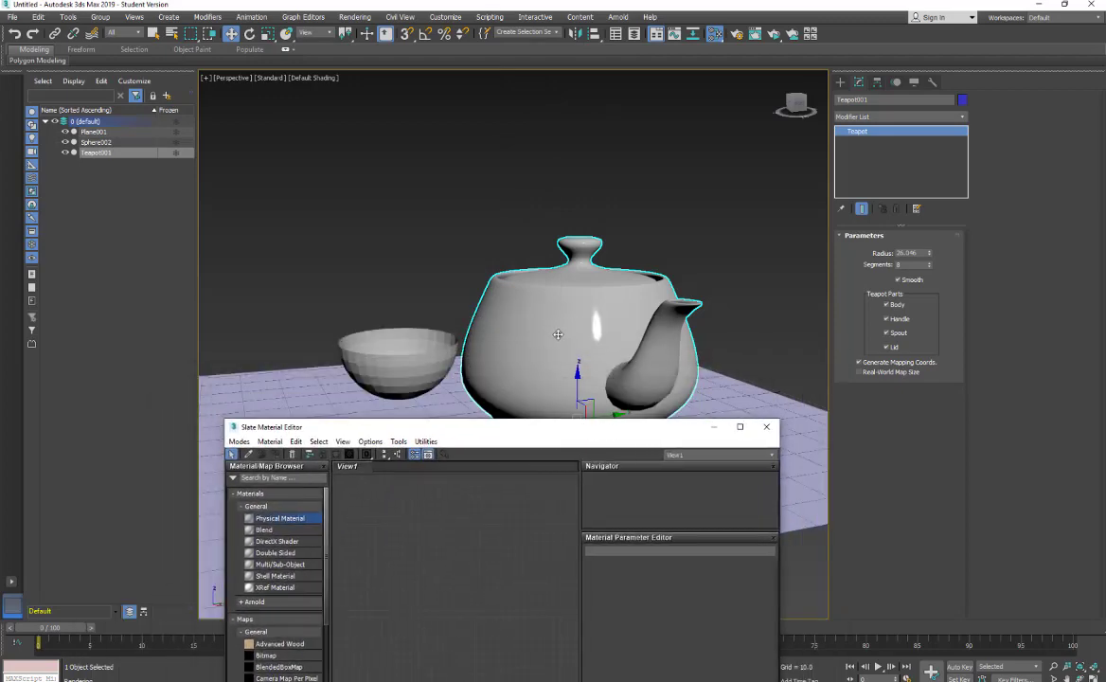
pyautogui.keyDown('alt'); pyautogui.moveTo(548, 351); pyautogui.dragTo(558, 273, button='middle'); pyautogui.keyUp('alt')
pyautogui.moveTo(553, 429); pyautogui.dragTo(534, 97)
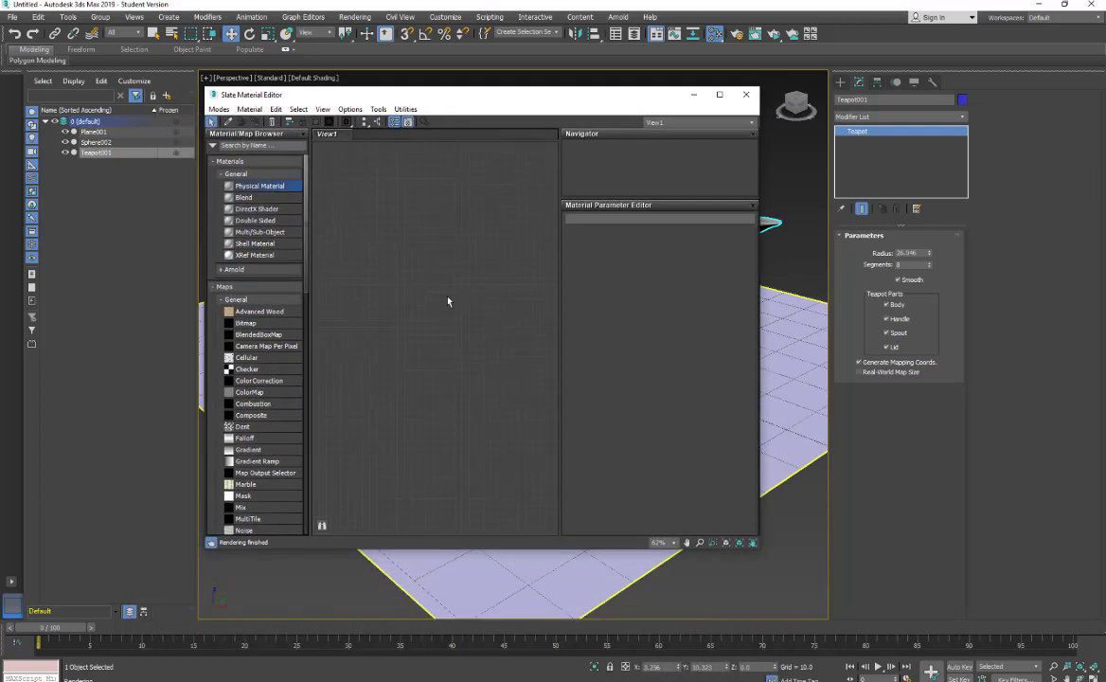
pyautogui.rightClick(422, 255)
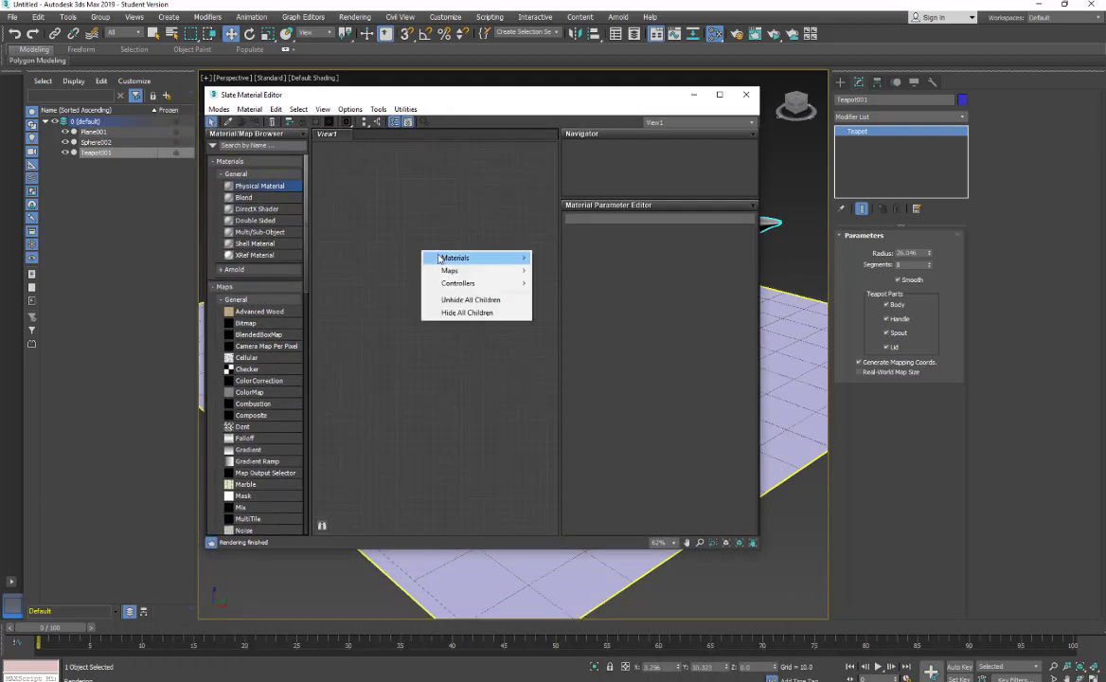
pyautogui.moveTo(473, 258)
pyautogui.moveTo(559, 270)
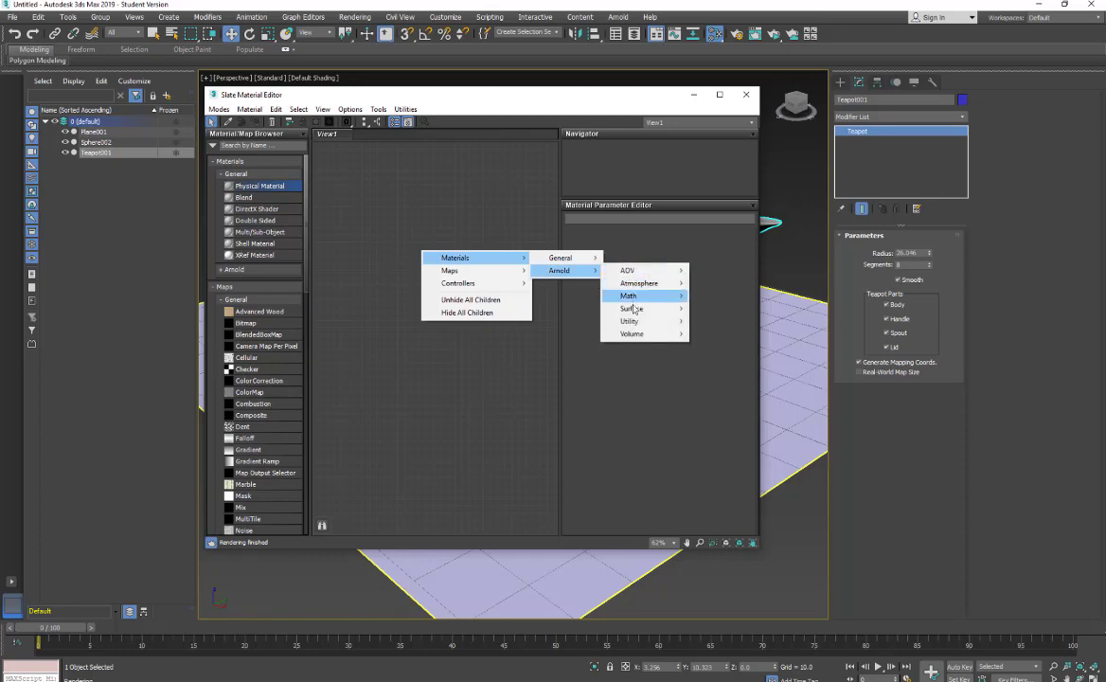
pyautogui.moveTo(639, 308)
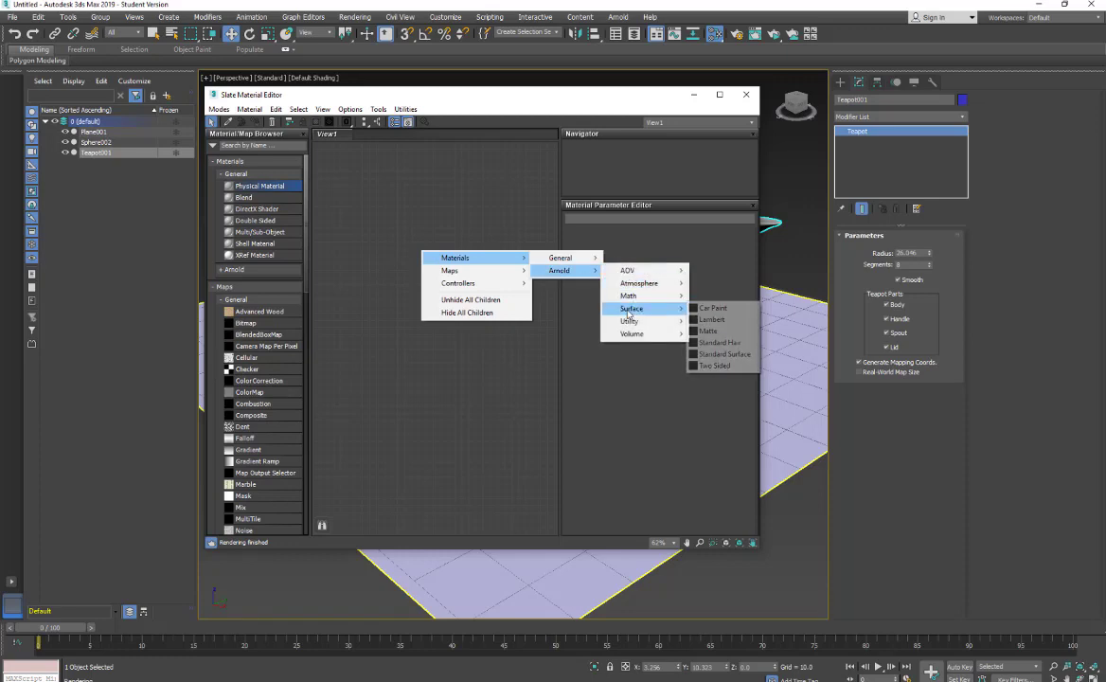
pyautogui.click(725, 354)
pyautogui.moveTo(427, 252); pyautogui.dragTo(520, 156)
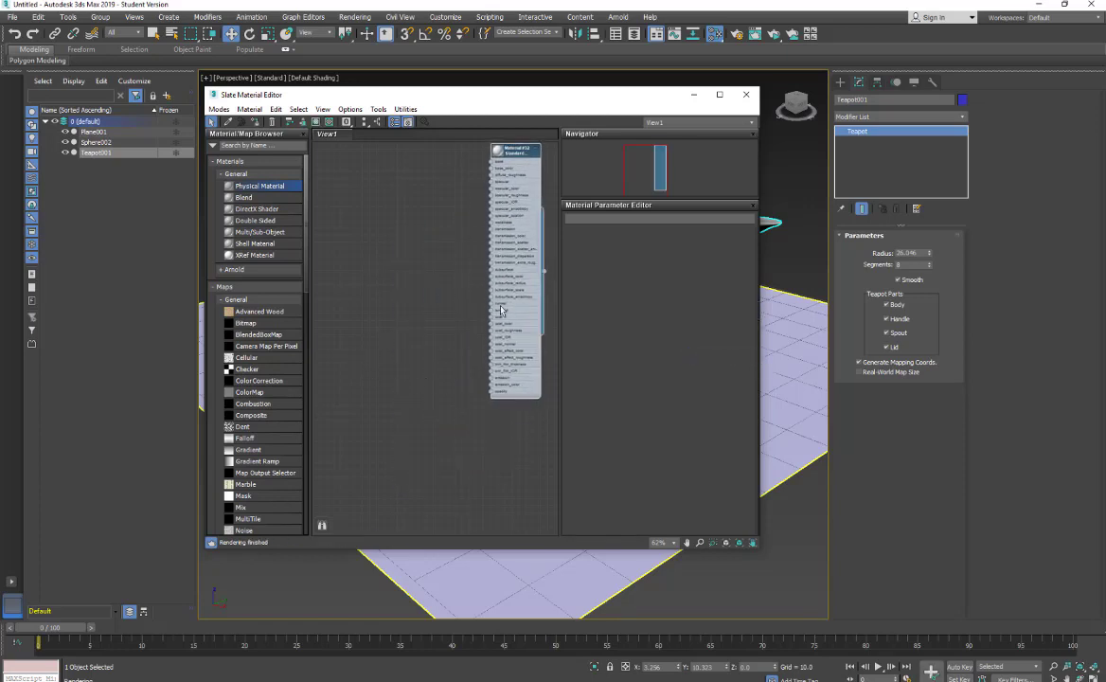
pyautogui.click(533, 149)
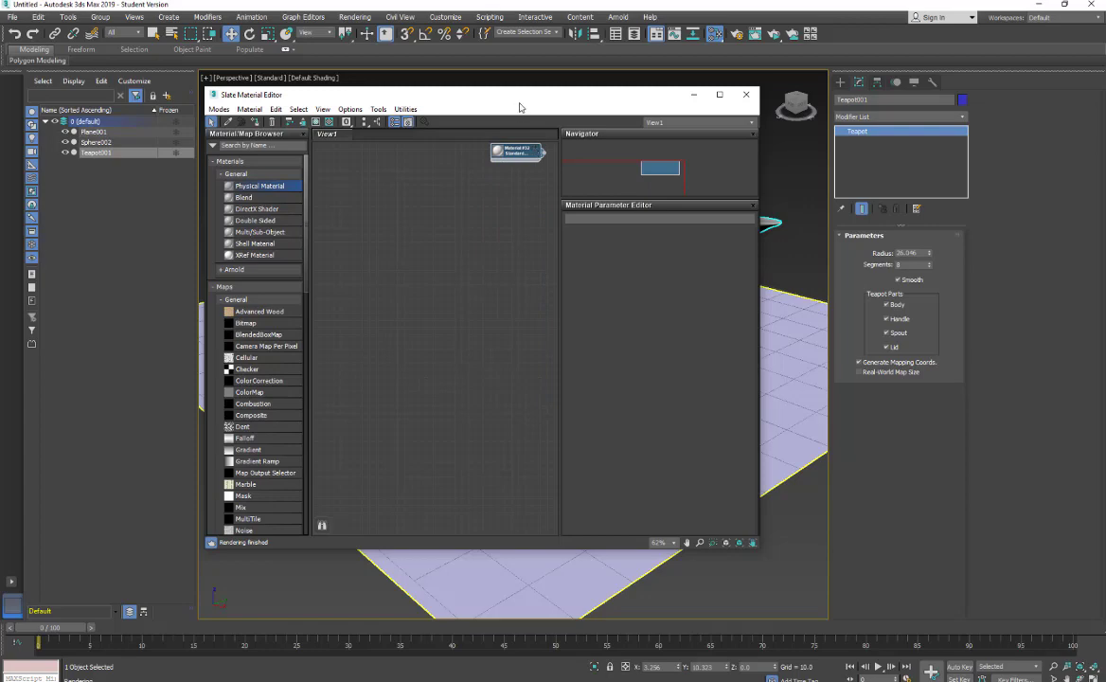
# Step: Add an Arnold Two Sided surface material to the node view, below the collapsed Standard Surface node
pyautogui.moveTo(519, 107); pyautogui.dragTo(815, 107)
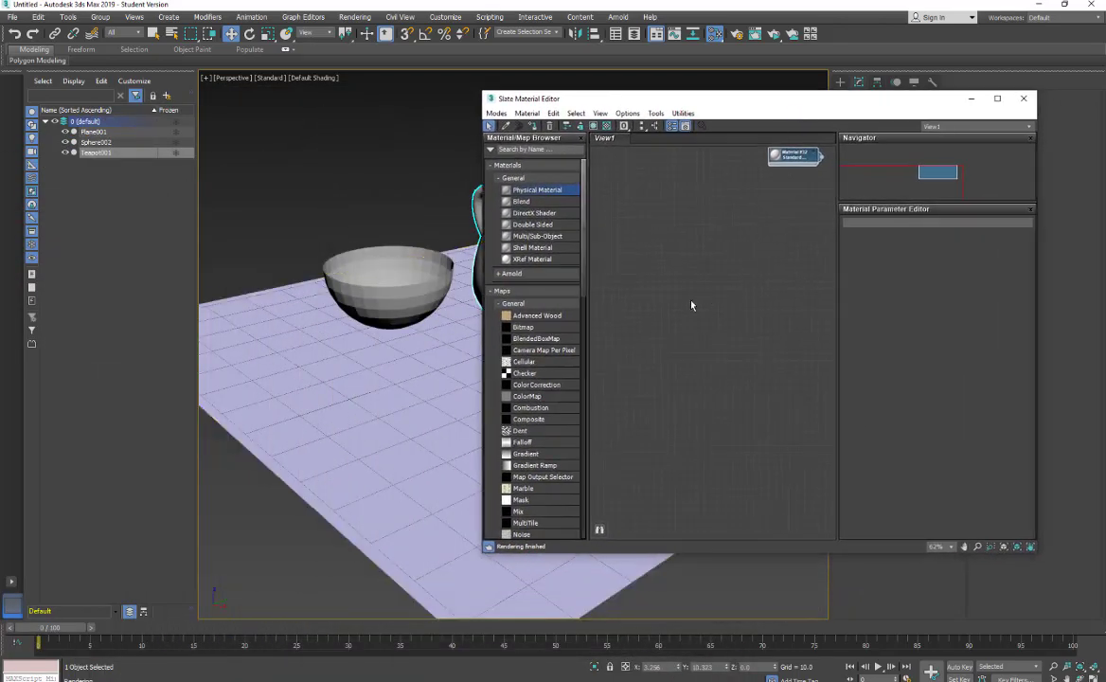
pyautogui.rightClick(691, 305)
pyautogui.moveTo(718, 310)
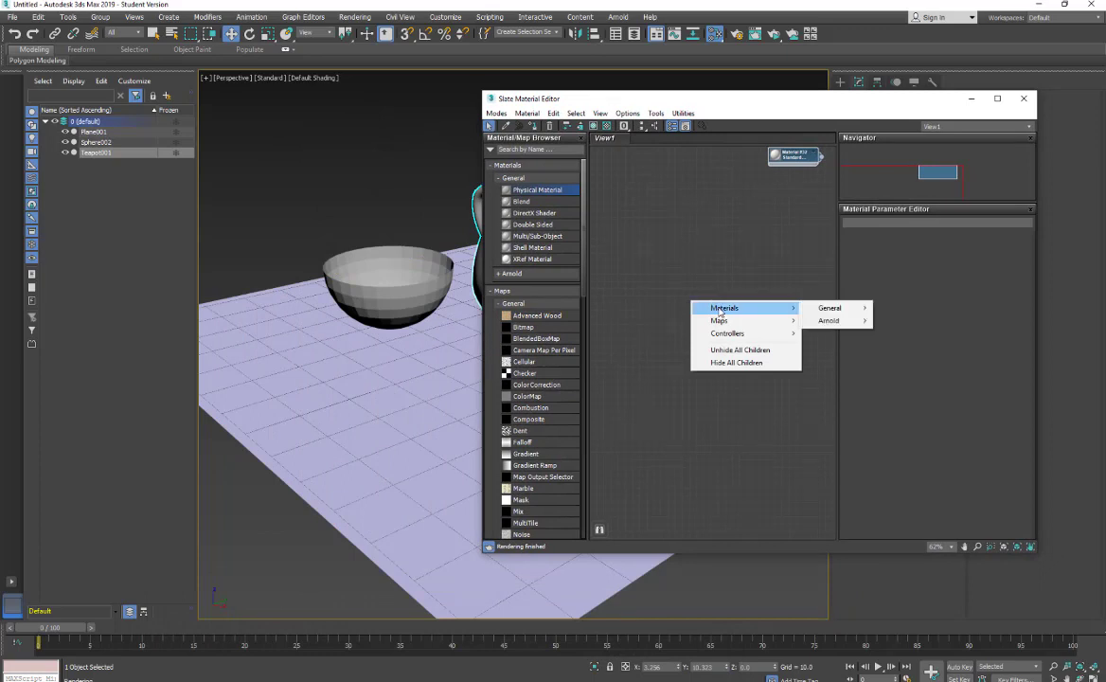
pyautogui.moveTo(832, 320)
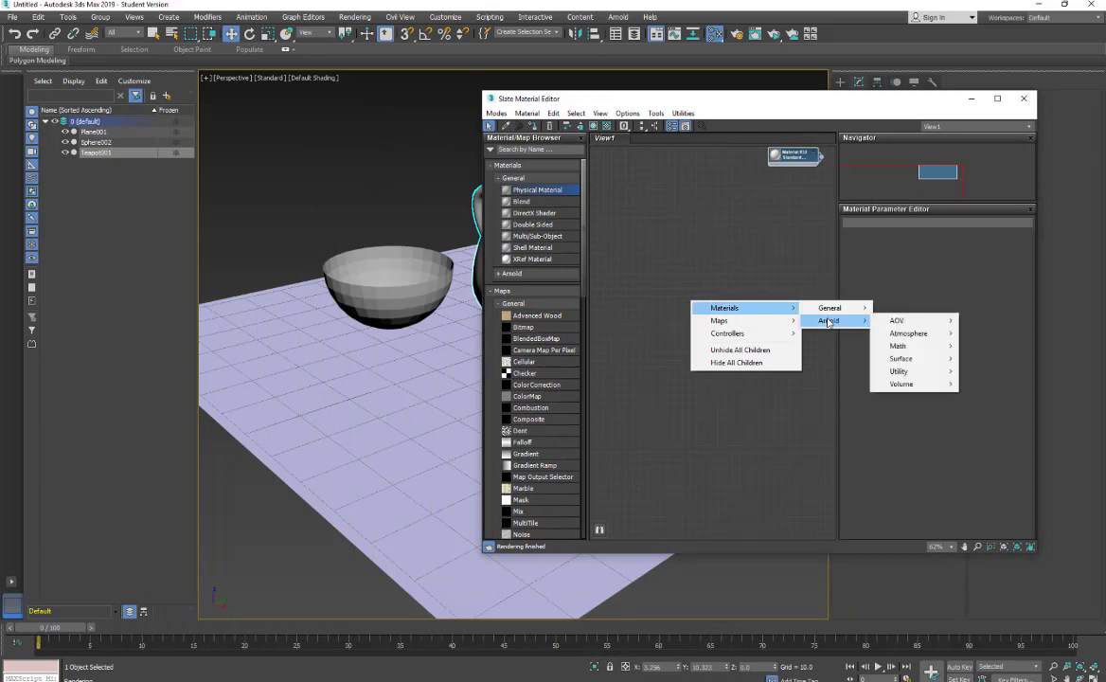
pyautogui.moveTo(895, 360)
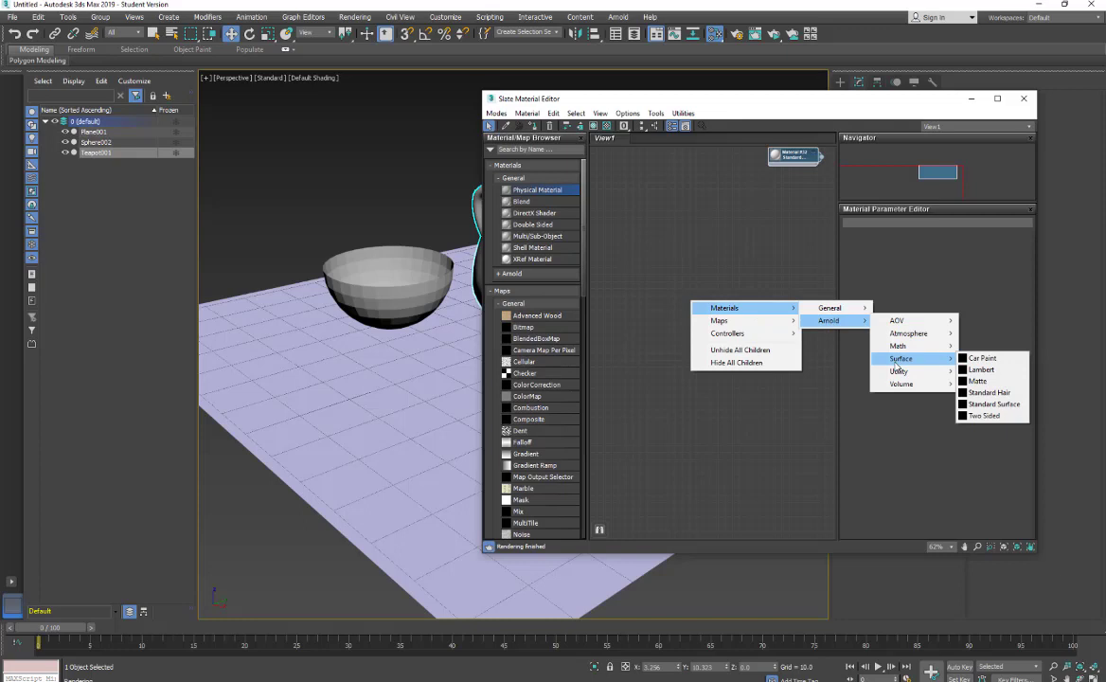
pyautogui.click(967, 418)
pyautogui.moveTo(682, 312); pyautogui.dragTo(744, 289)
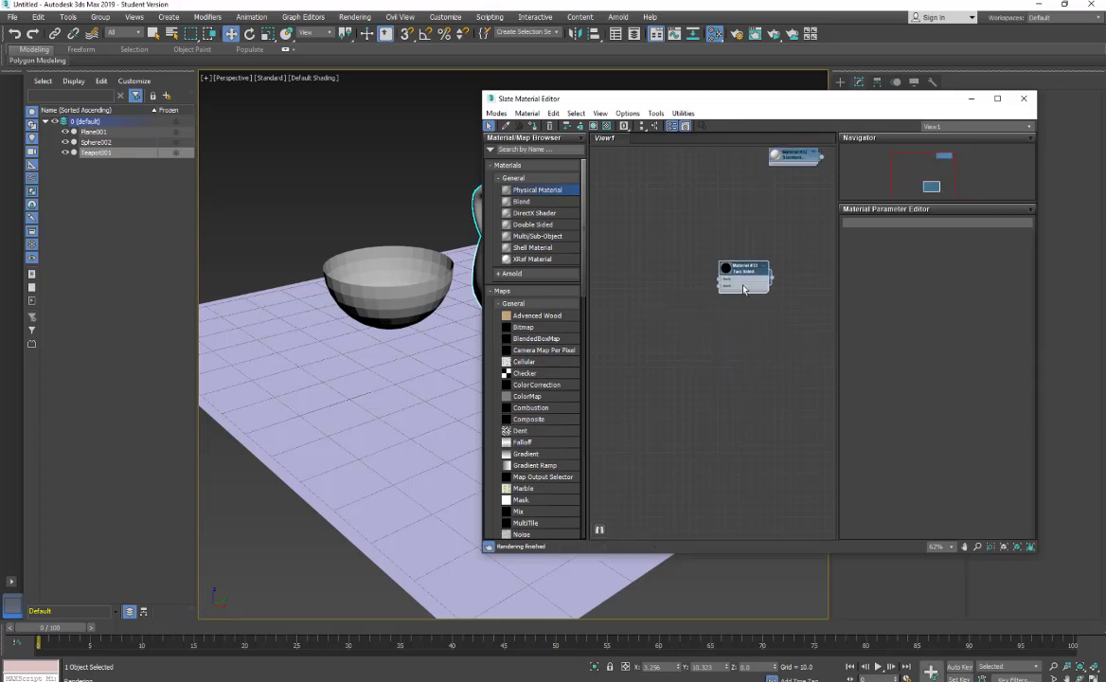
pyautogui.scroll(5, 743, 291)
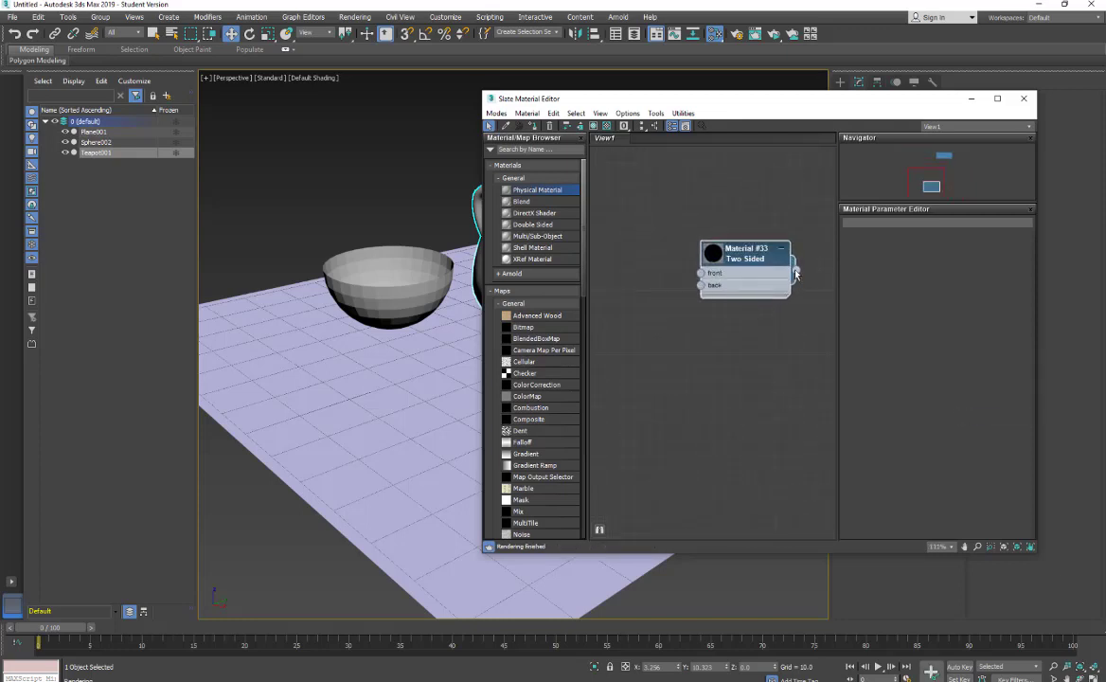
# Step: Assign the Two Sided material to the bowl and show its shaded material in the viewport
pyautogui.click(375, 281)
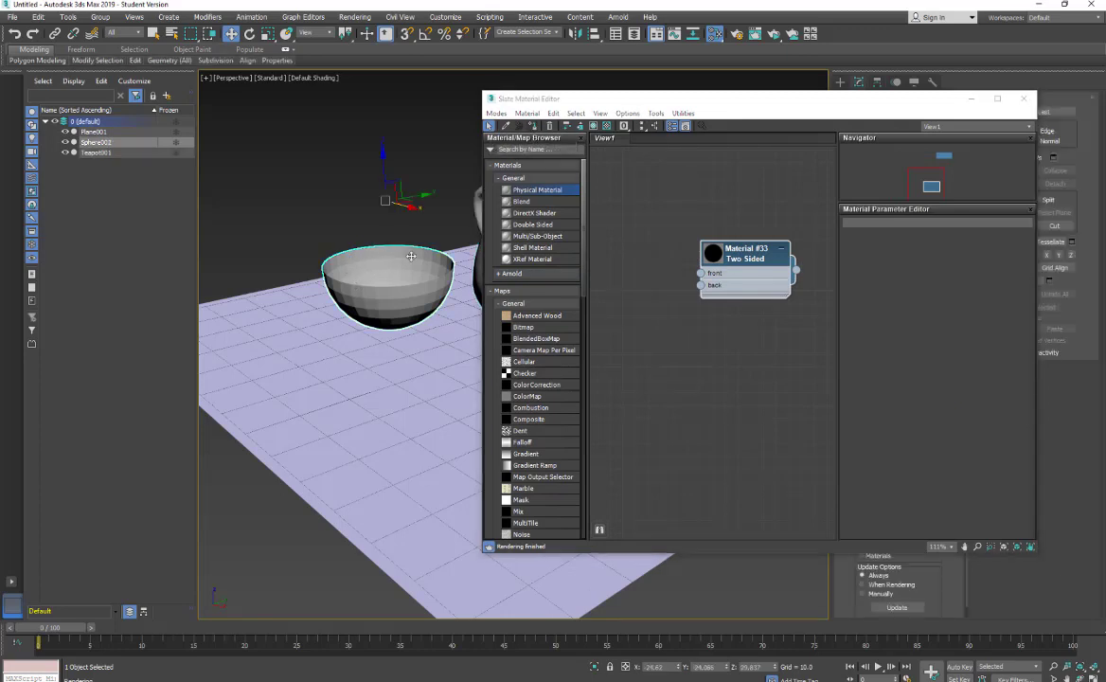
pyautogui.click(533, 127)
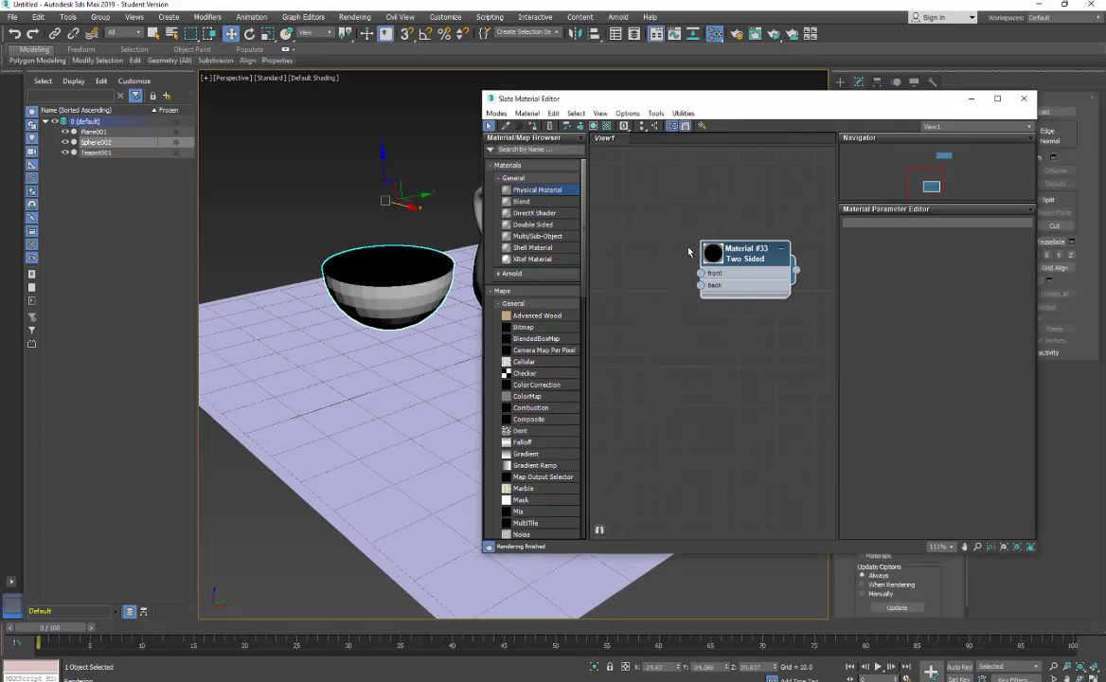
pyautogui.click(594, 128)
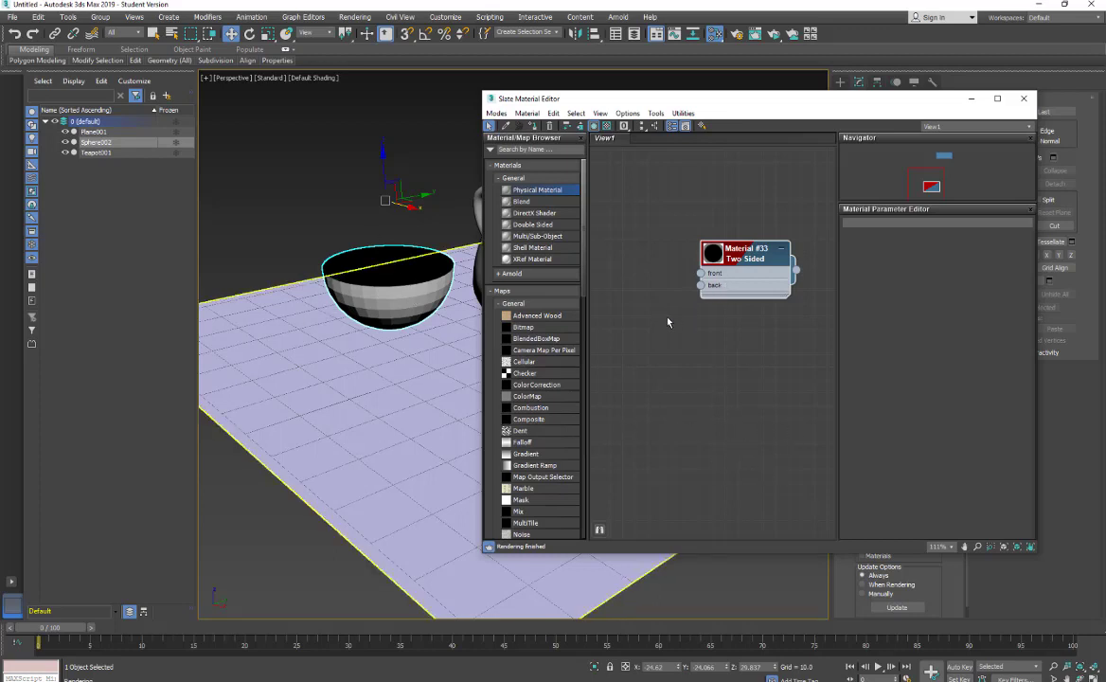
# Step: Add a second Arnold Standard Surface material and connect it to the front input of the Two Sided material
pyautogui.rightClick(638, 309)
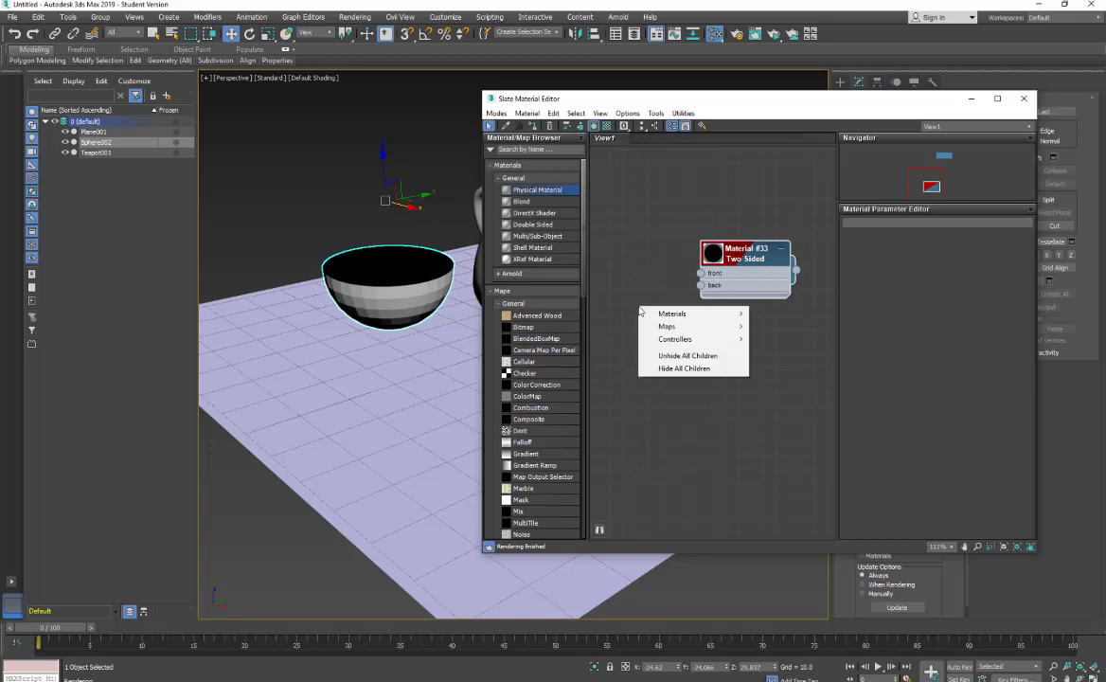
pyautogui.moveTo(672, 313)
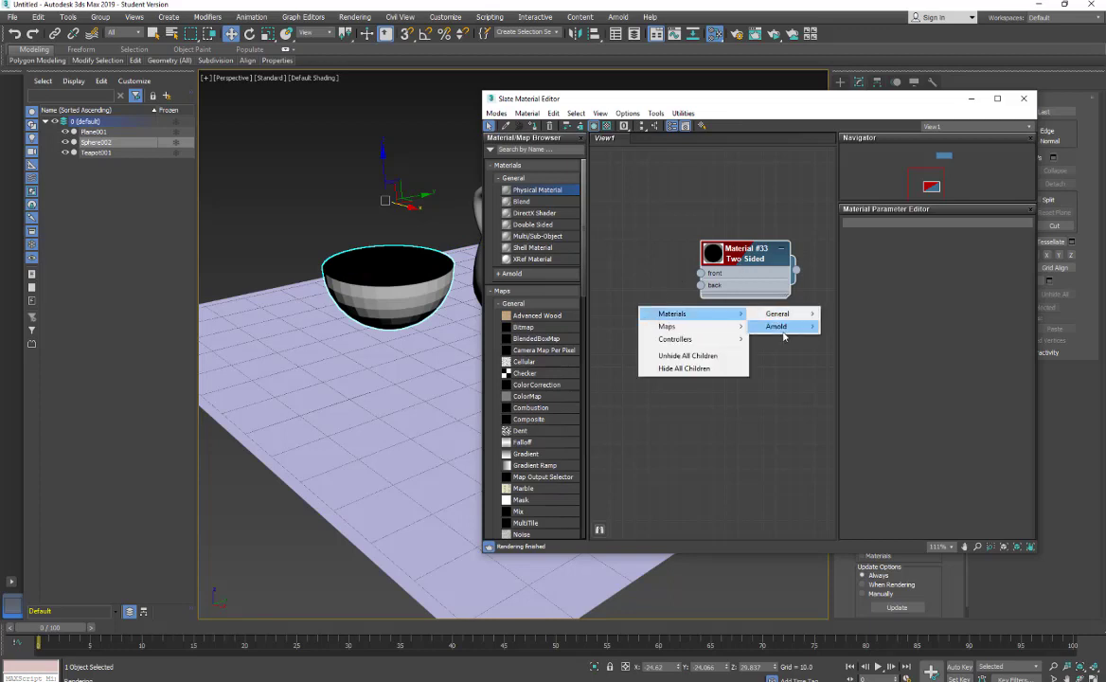
pyautogui.moveTo(790, 326)
pyautogui.moveTo(840, 367)
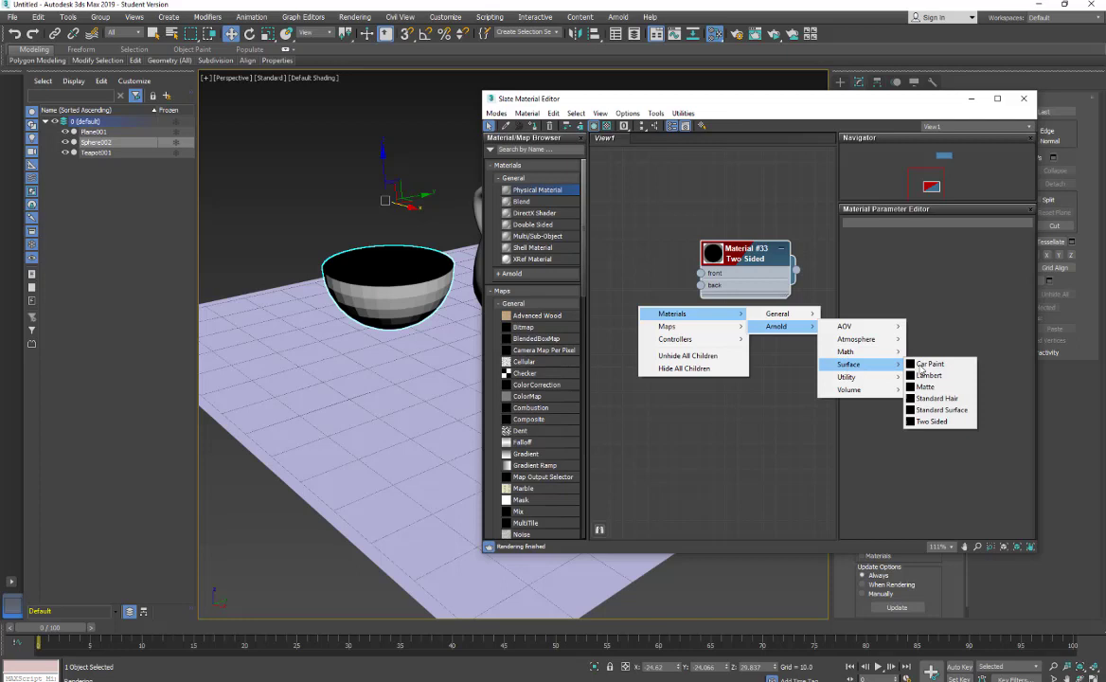
pyautogui.click(928, 407)
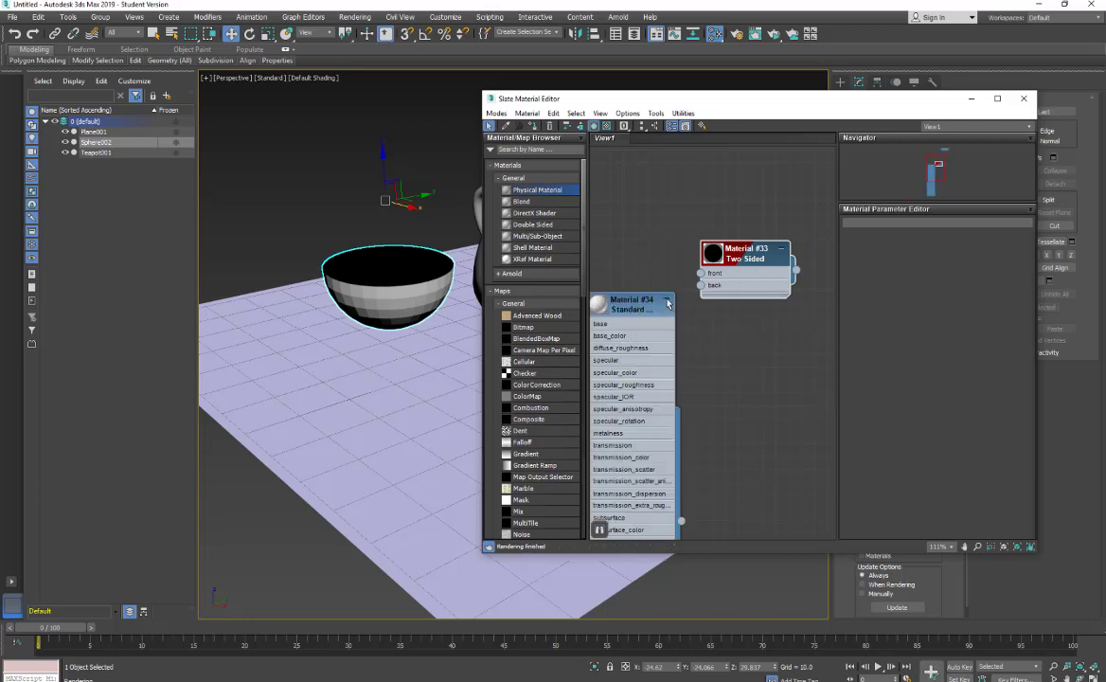
pyautogui.moveTo(644, 304); pyautogui.dragTo(633, 190)
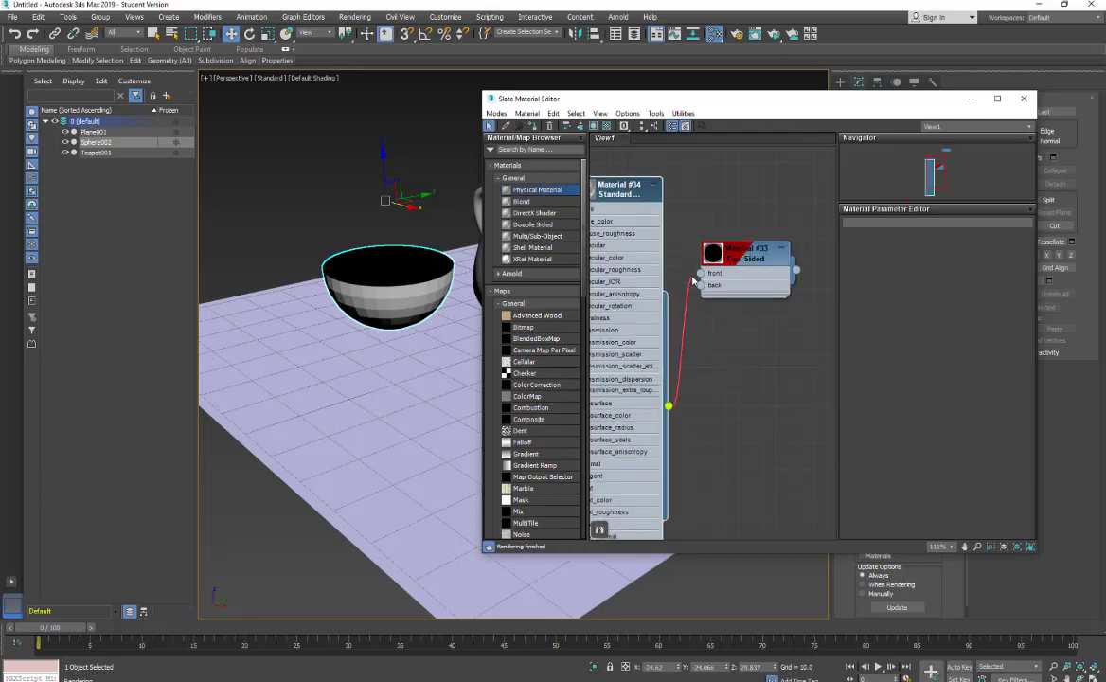
pyautogui.moveTo(694, 280); pyautogui.dragTo(799, 226)
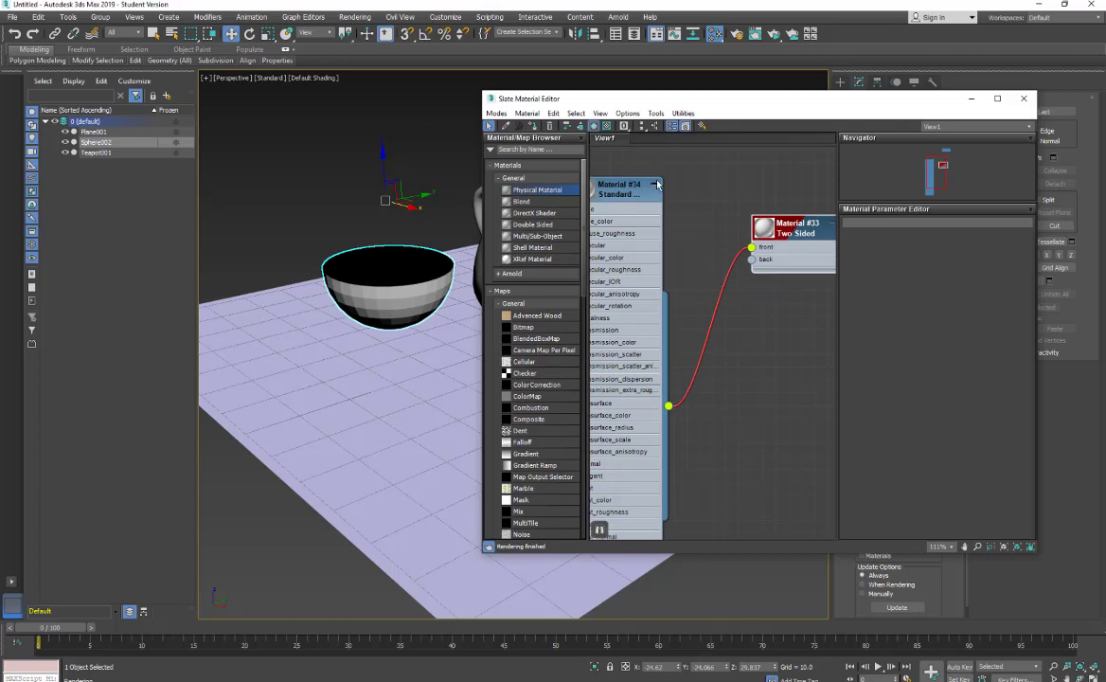
# Step: Collapse the connected Standard Surface node and place it beside the Two Sided node, keeping its preview small
pyautogui.click(654, 185)
pyautogui.moveTo(617, 195); pyautogui.dragTo(682, 208)
pyautogui.doubleClick(650, 209)
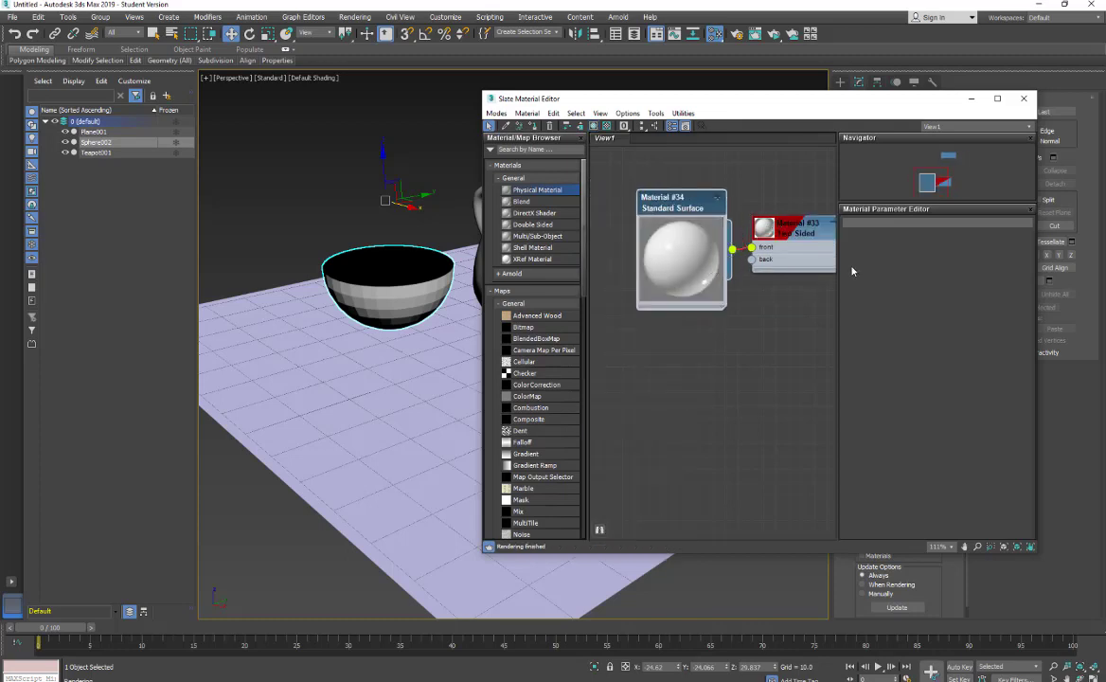
pyautogui.doubleClick(699, 262)
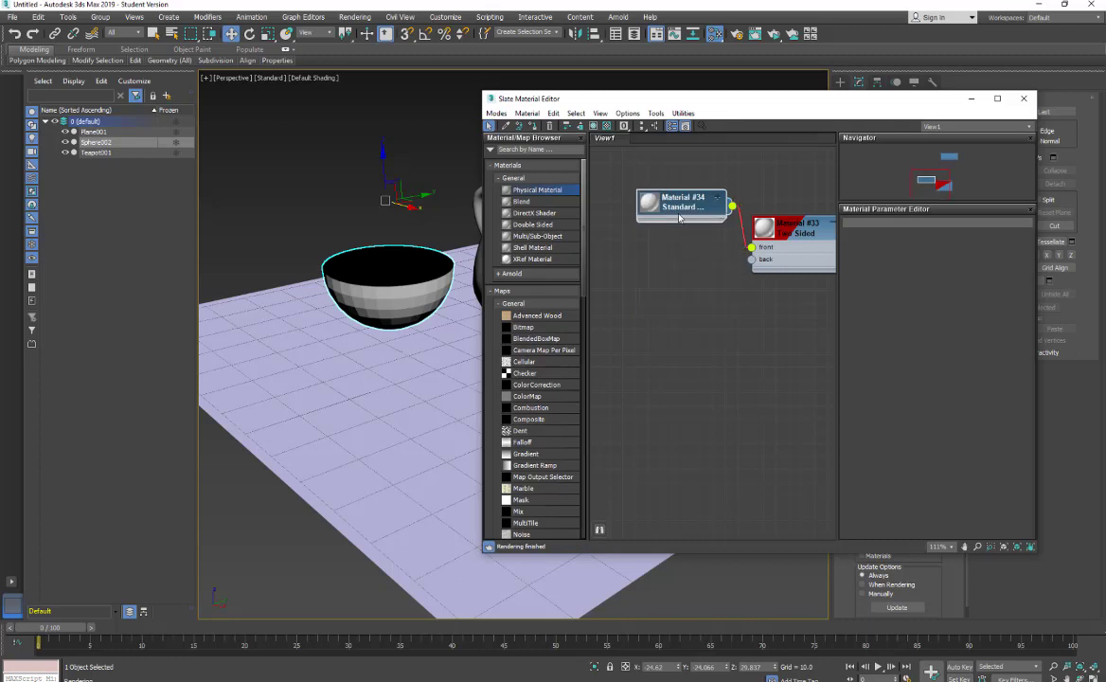
# Step: Set the base color of the front Standard Surface material to a light blue with hue 0.667
pyautogui.doubleClick(679, 217)
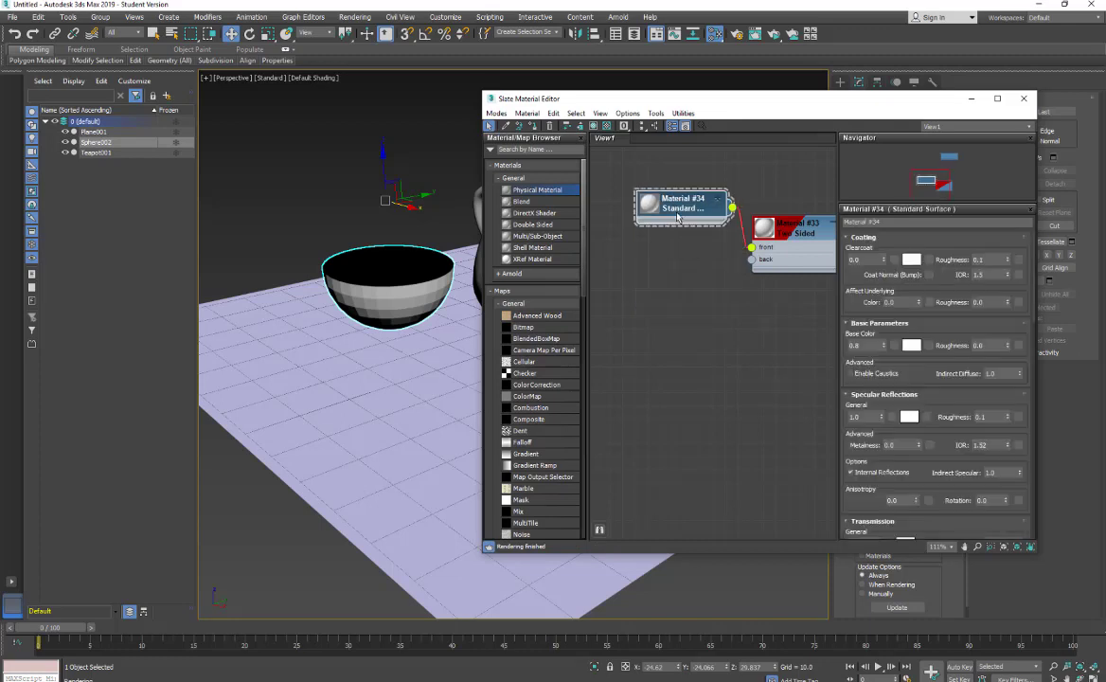
pyautogui.click(911, 346)
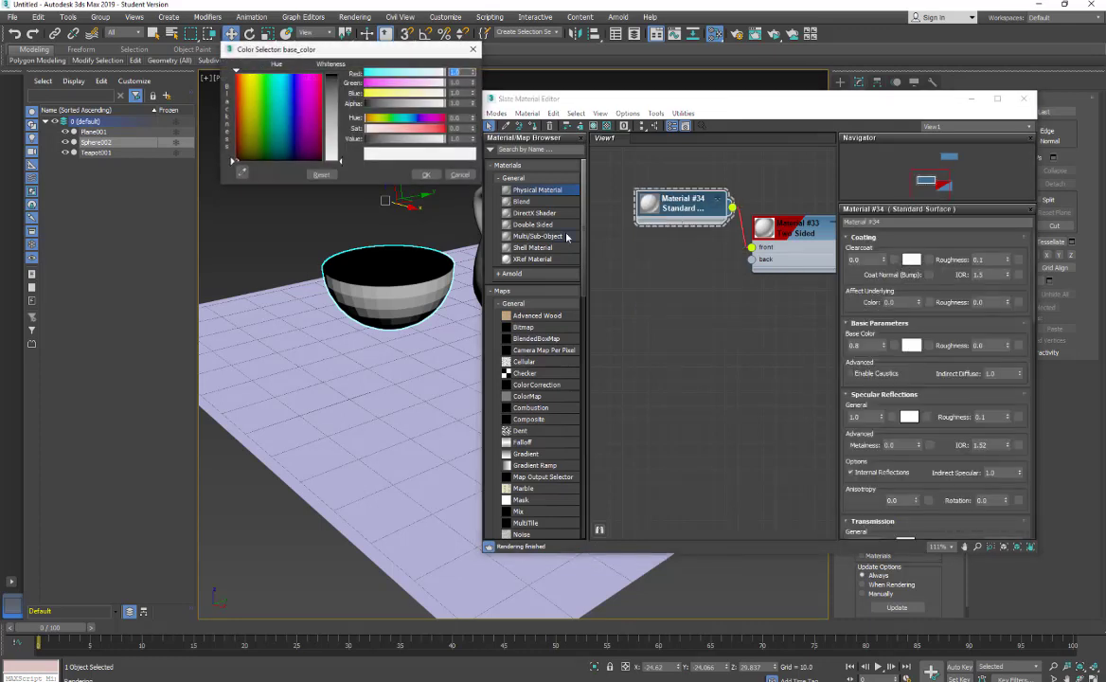
pyautogui.click(294, 115)
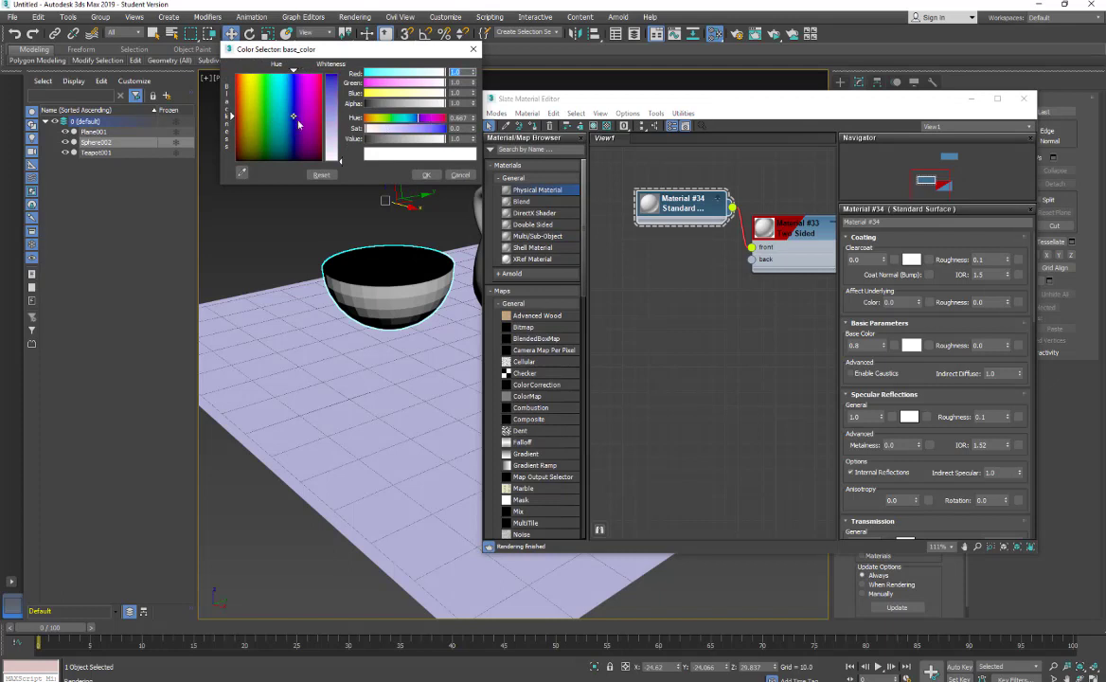
pyautogui.click(433, 128)
pyautogui.click(426, 175)
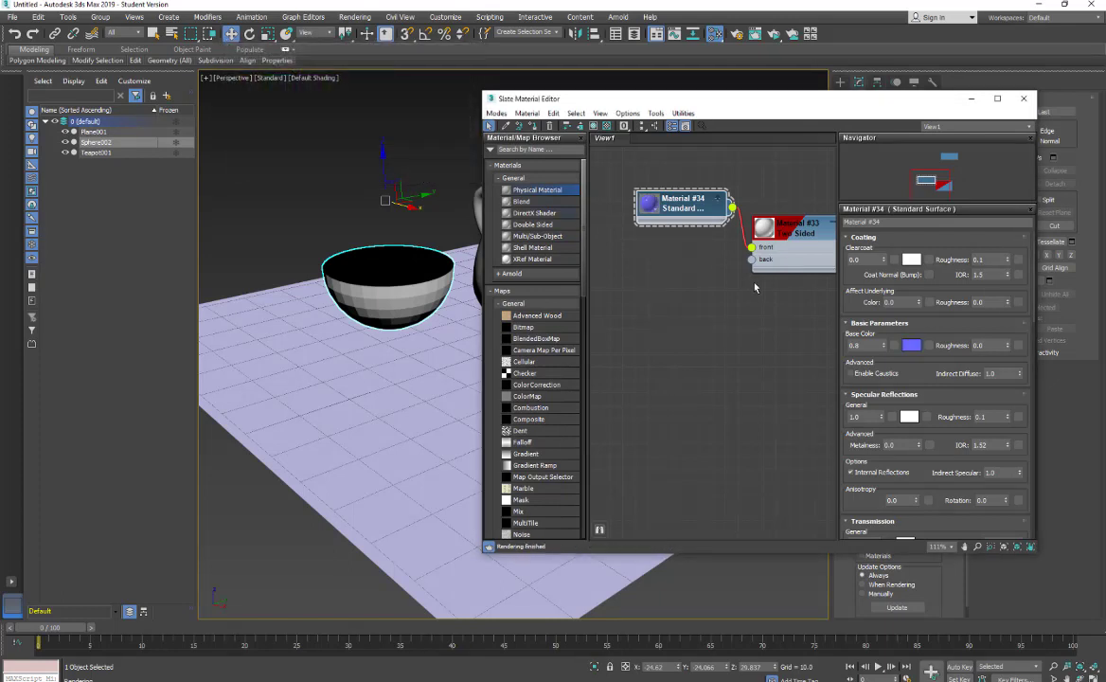
# Step: Add an Arnold Car Paint material, connect it to the Two Sided back input, and place it beneath the front material
pyautogui.rightClick(734, 312)
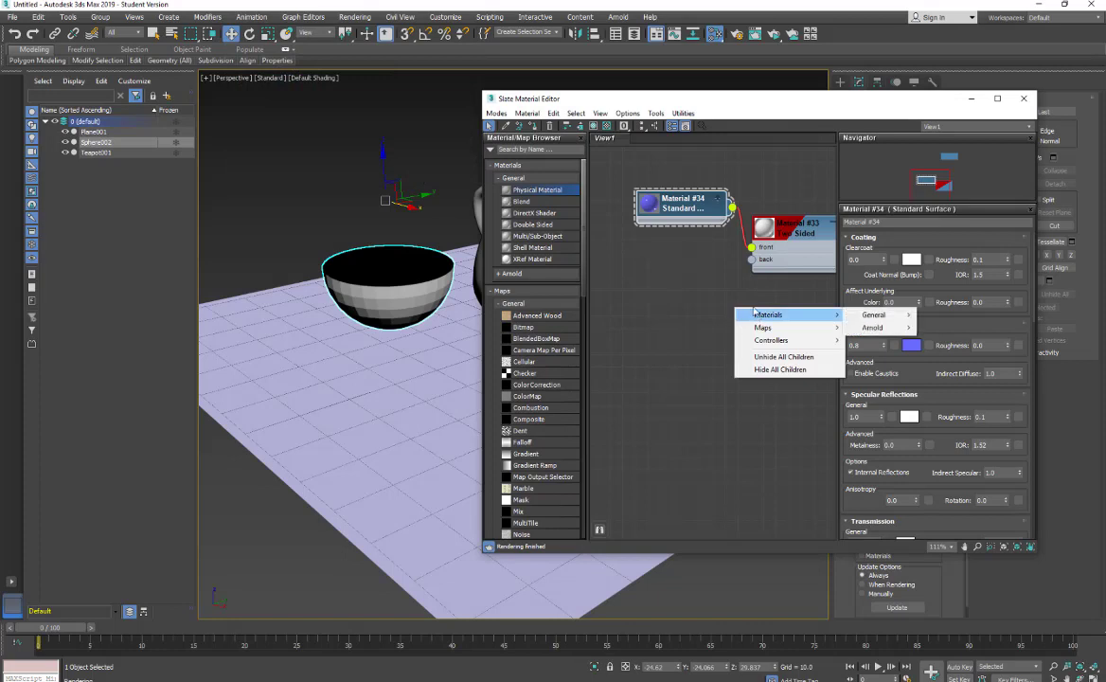
pyautogui.moveTo(750, 316)
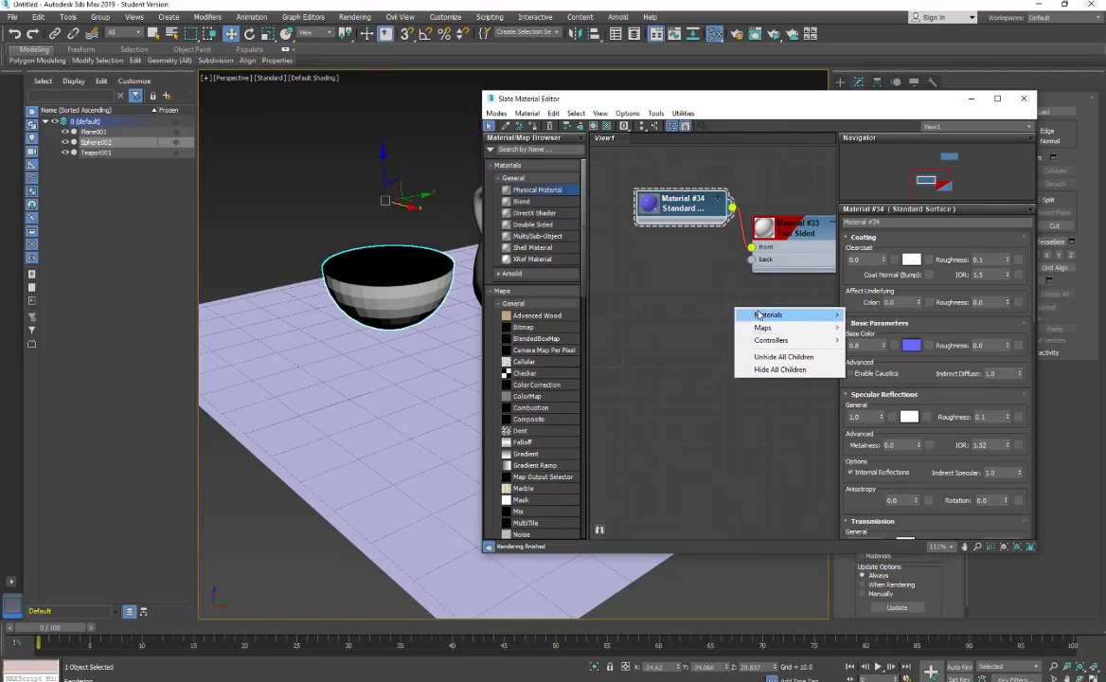
pyautogui.moveTo(871, 327)
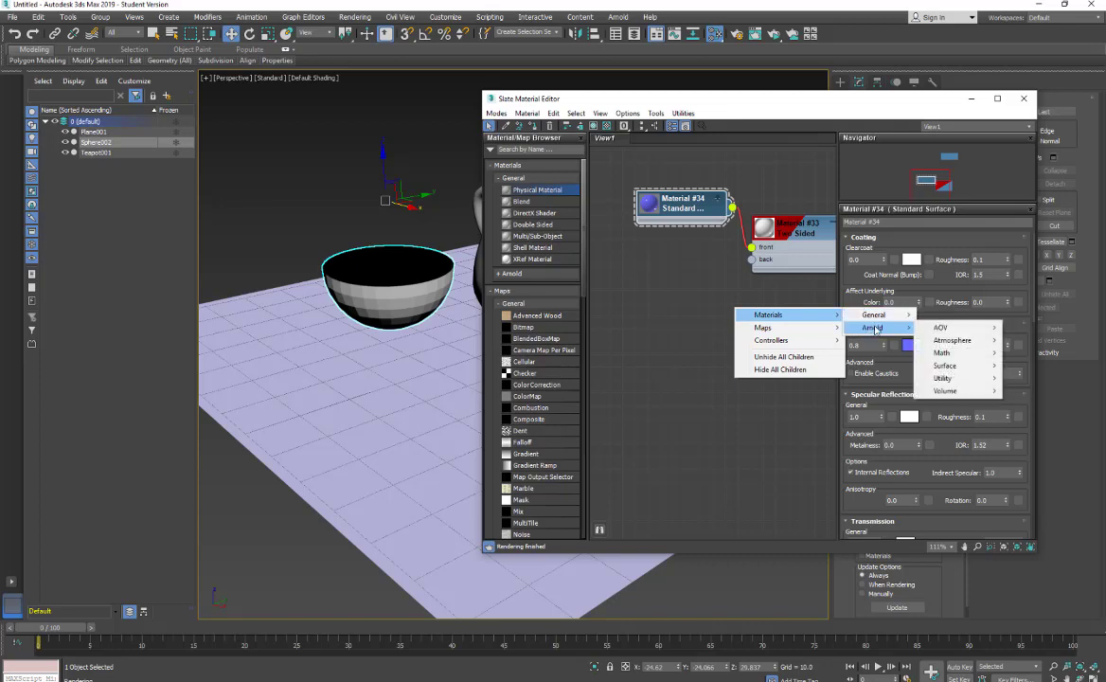
pyautogui.moveTo(941, 367)
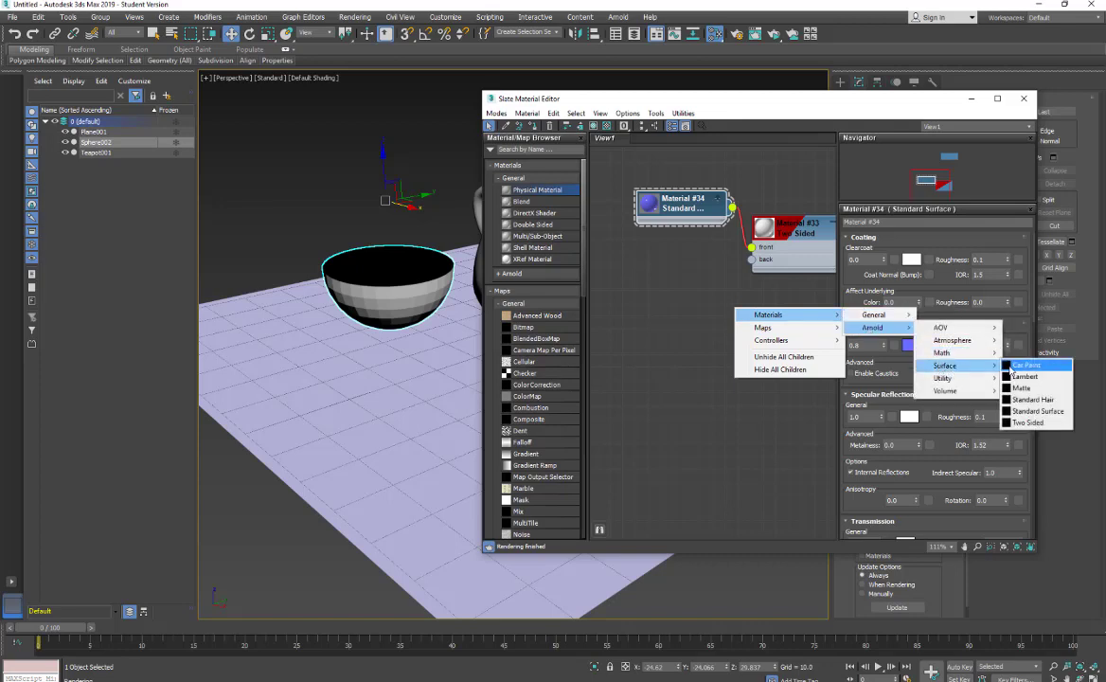
pyautogui.click(1026, 365)
pyautogui.moveTo(739, 316); pyautogui.dragTo(649, 264)
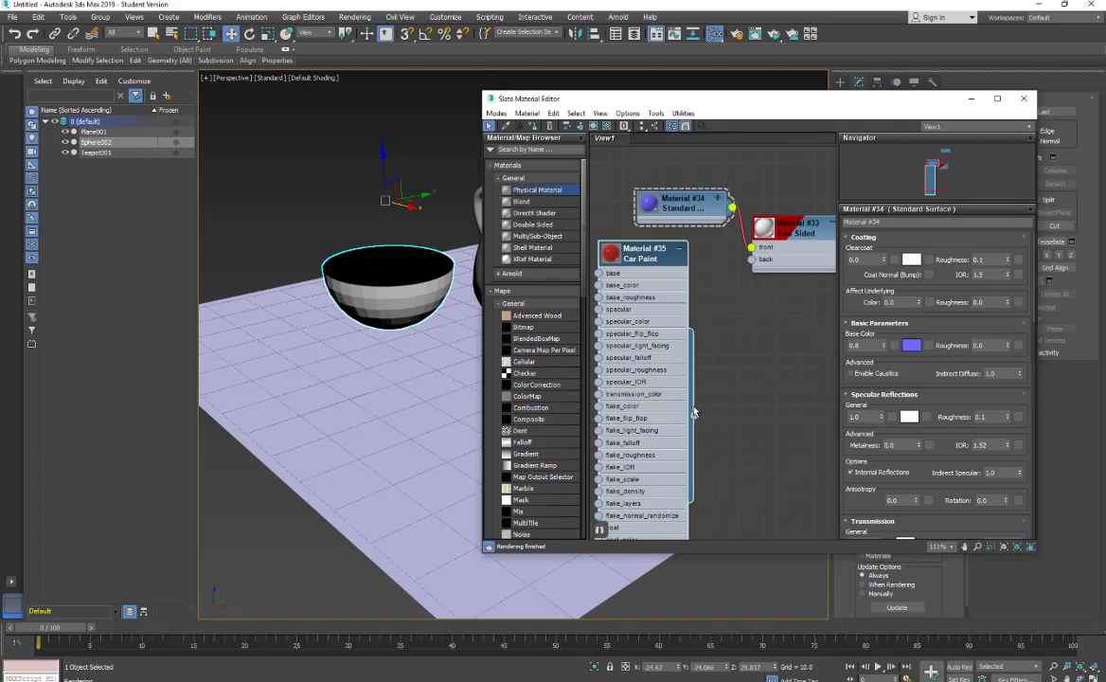
pyautogui.moveTo(715, 350); pyautogui.dragTo(751, 259)
pyautogui.moveTo(656, 259); pyautogui.dragTo(695, 246)
# Step: Start an ActiveShade render of the scene and place its window clear of the material editor
pyautogui.click(771, 35)
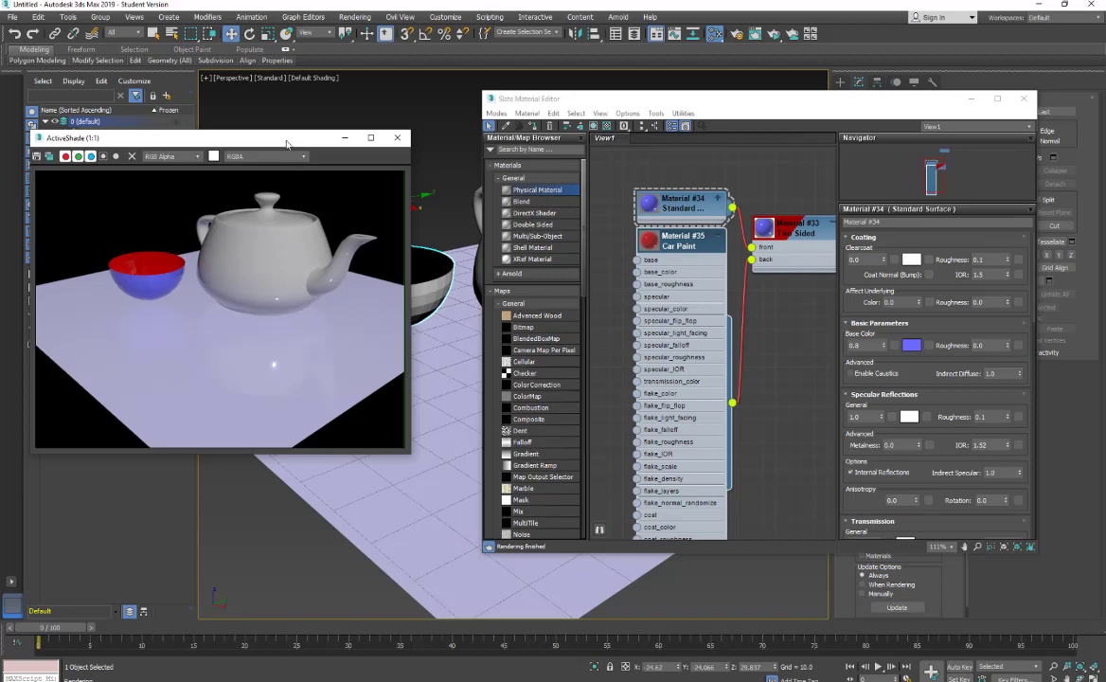
pyautogui.moveTo(287, 143); pyautogui.dragTo(331, 359)
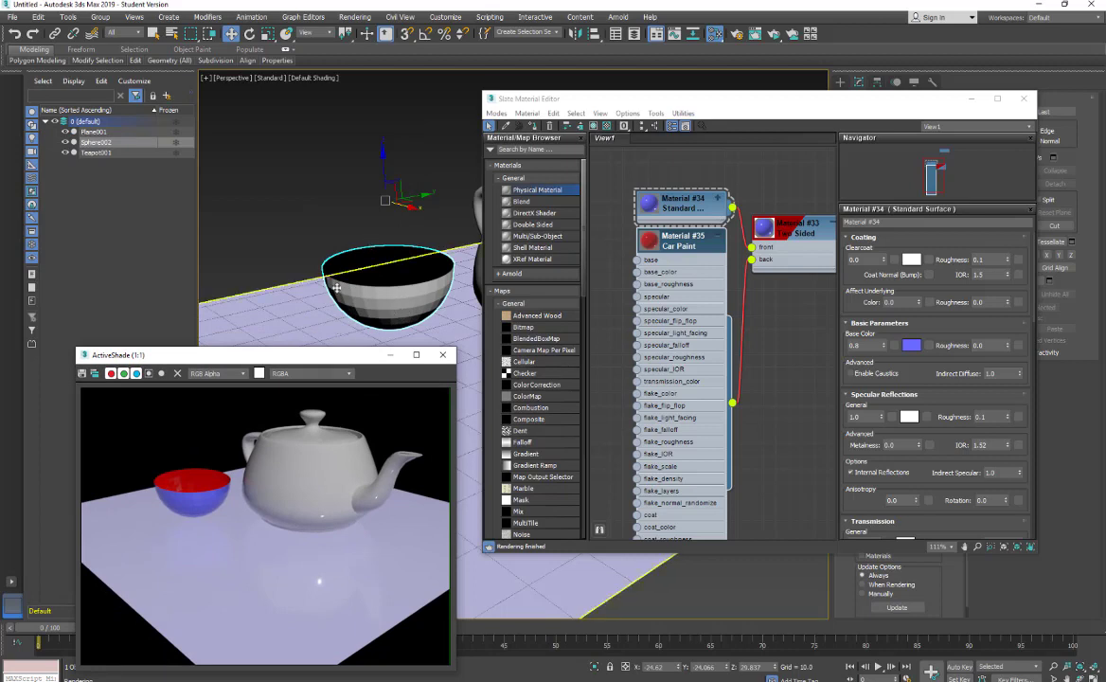
pyautogui.moveTo(320, 358); pyautogui.dragTo(269, 174)
# Step: Assign the Two Sided material to the ground plane and inspect the plane's underside in the ActiveShade render
pyautogui.moveTo(713, 101); pyautogui.dragTo(835, 107)
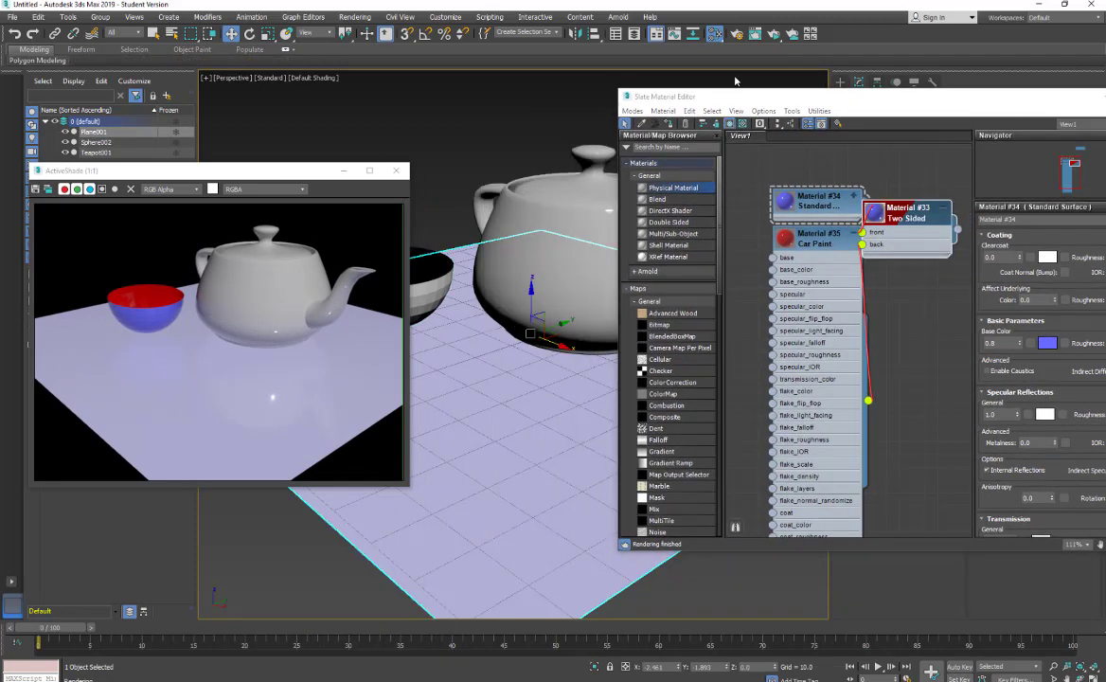
pyautogui.click(671, 126)
pyautogui.click(672, 126)
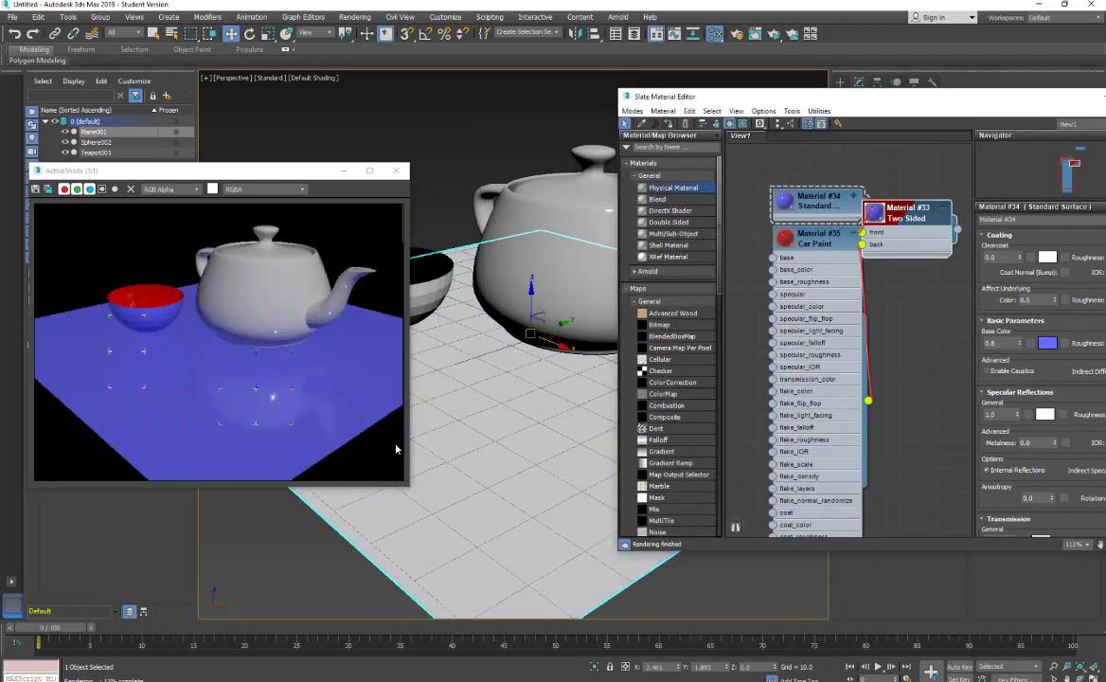
pyautogui.keyDown('alt'); pyautogui.moveTo(556, 517); pyautogui.dragTo(553, 481, button='middle'); pyautogui.keyUp('alt')
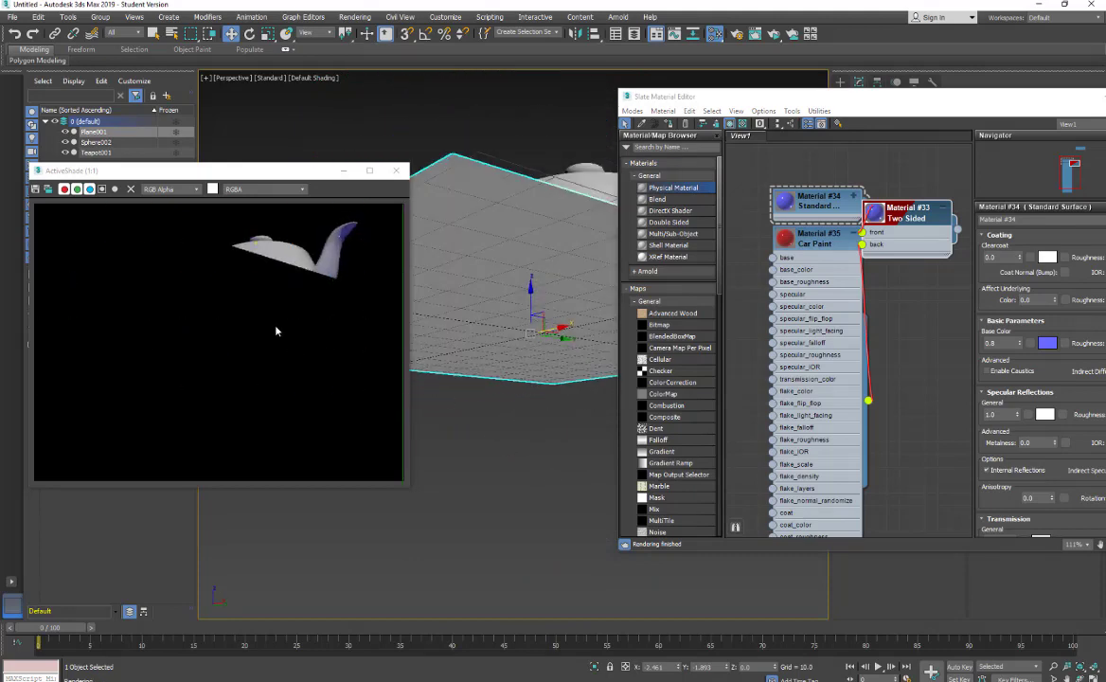
pyautogui.keyDown('alt'); pyautogui.moveTo(500, 299); pyautogui.dragTo(513, 251, button='middle'); pyautogui.keyUp('alt')
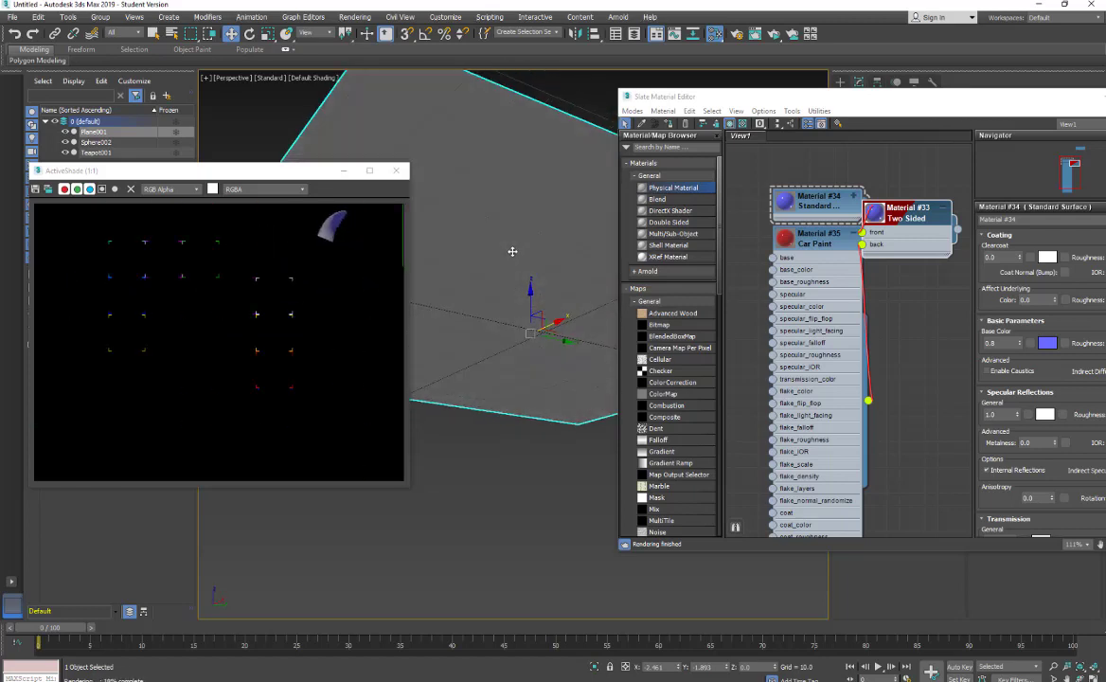
# Step: Create an Arnold Light in the scene below the ground plane
pyautogui.moveTo(719, 96); pyautogui.dragTo(714, 221)
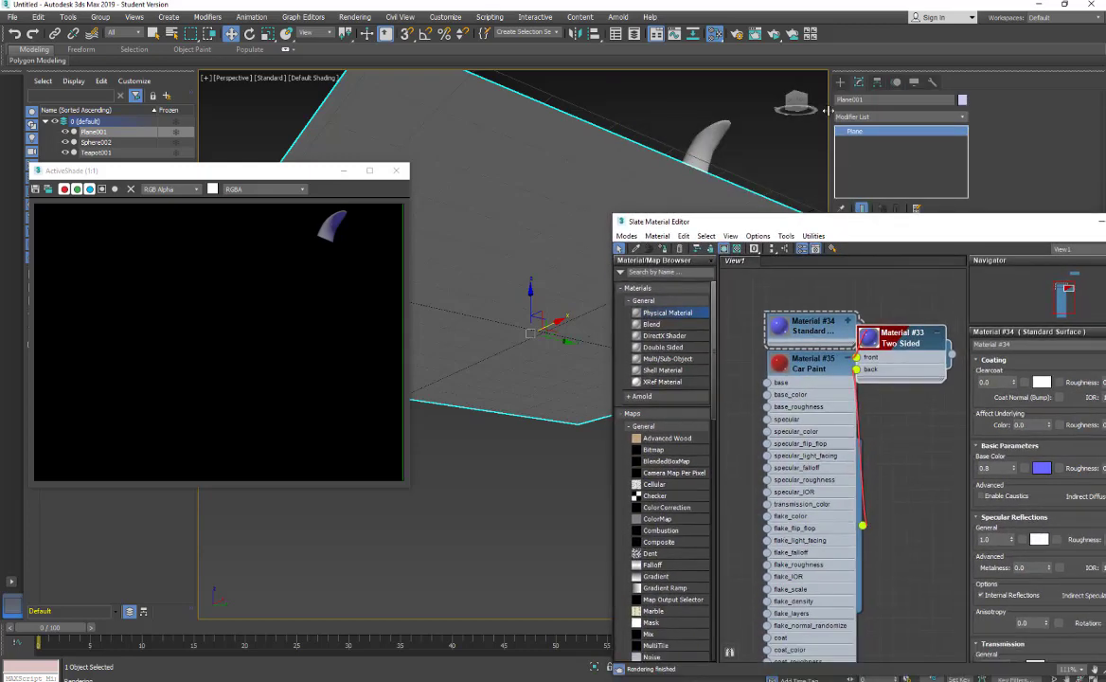
pyautogui.click(839, 81)
pyautogui.click(865, 98)
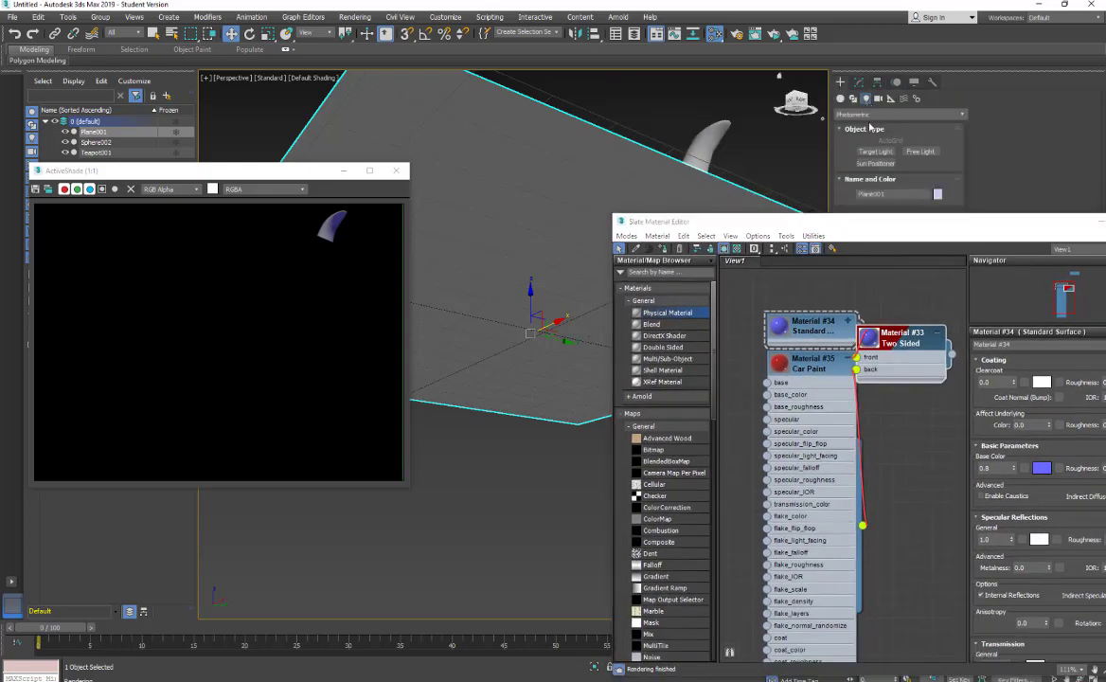
pyautogui.click(859, 114)
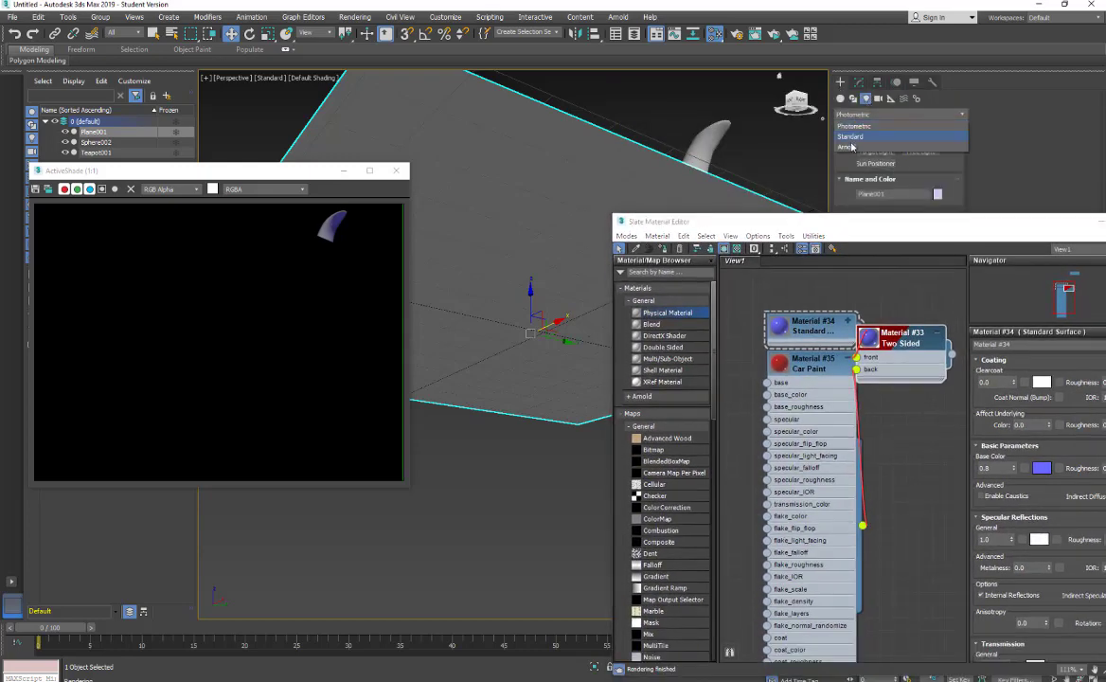
pyautogui.click(852, 147)
pyautogui.click(876, 150)
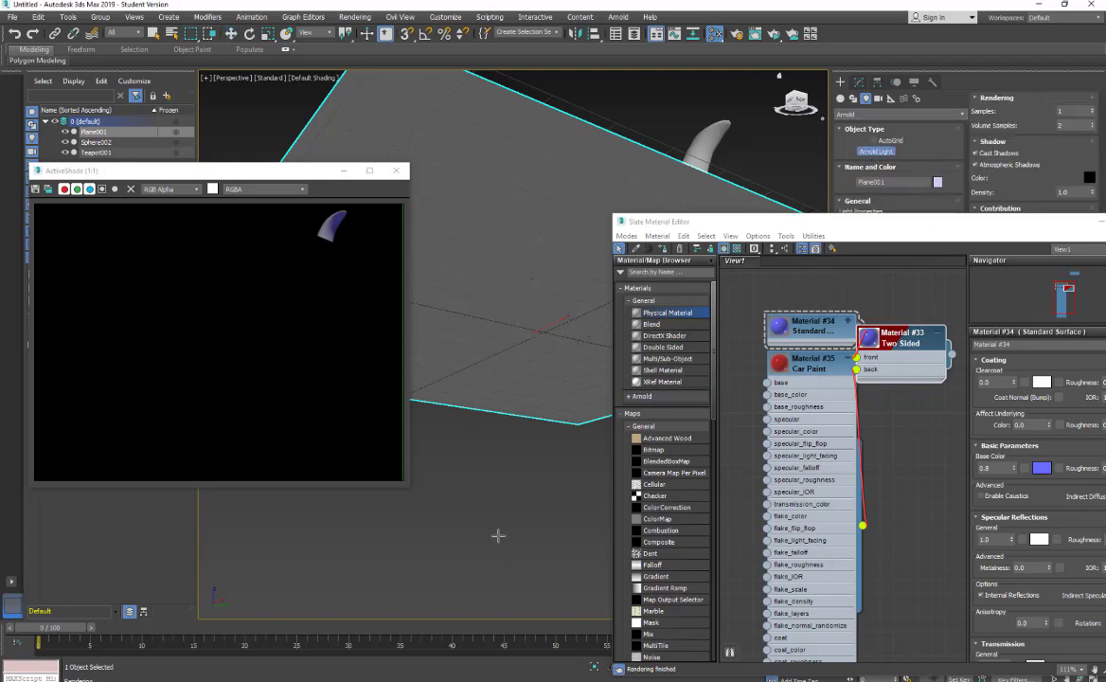
pyautogui.click(500, 464)
# Step: Rotate the Arnold light to aim up at the plane's underside and center it beneath the plane
pyautogui.press('e')
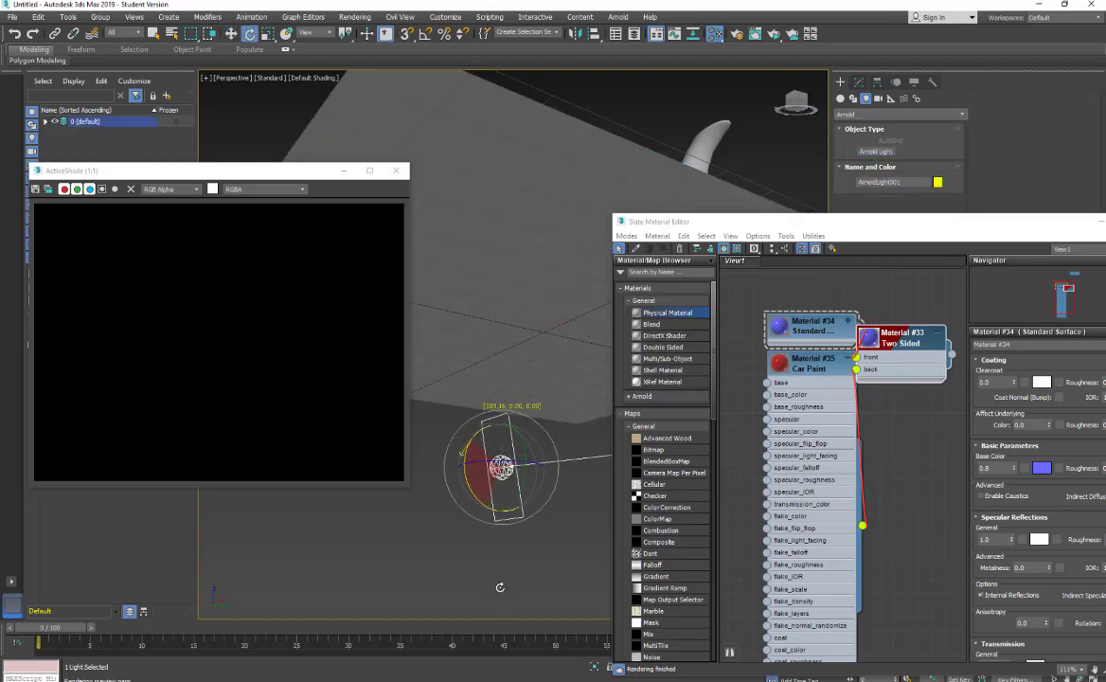
pyautogui.moveTo(500, 588); pyautogui.dragTo(494, 618)
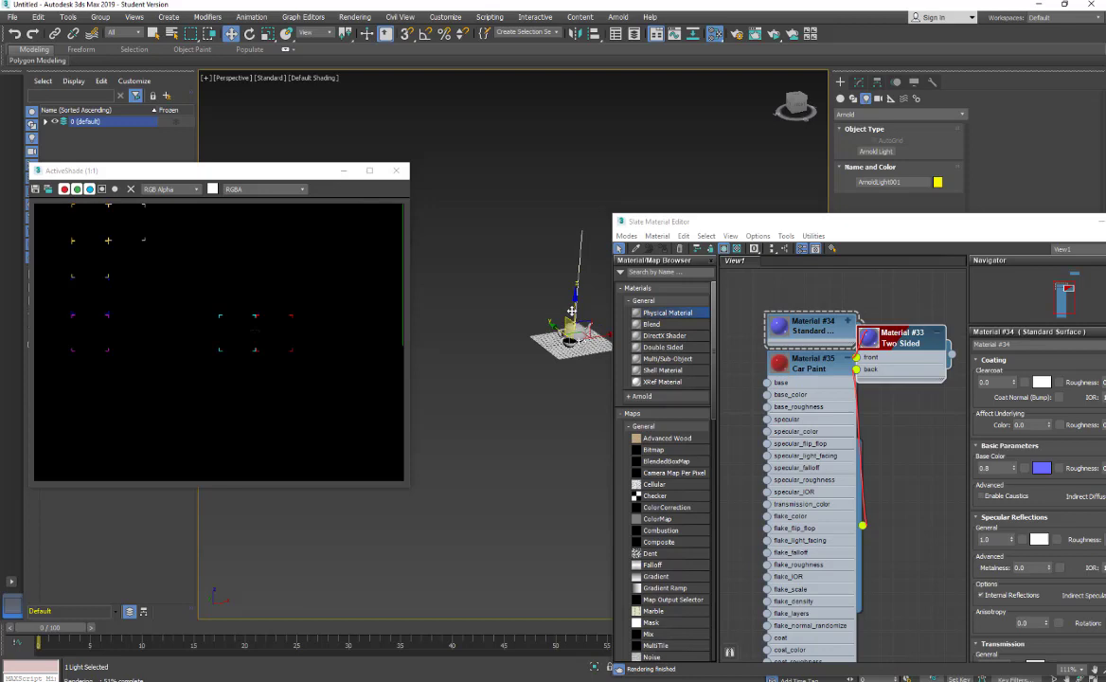
pyautogui.moveTo(571, 310); pyautogui.dragTo(569, 366)
pyautogui.keyDown('alt'); pyautogui.moveTo(558, 439); pyautogui.dragTo(512, 368, button='middle'); pyautogui.keyUp('alt')
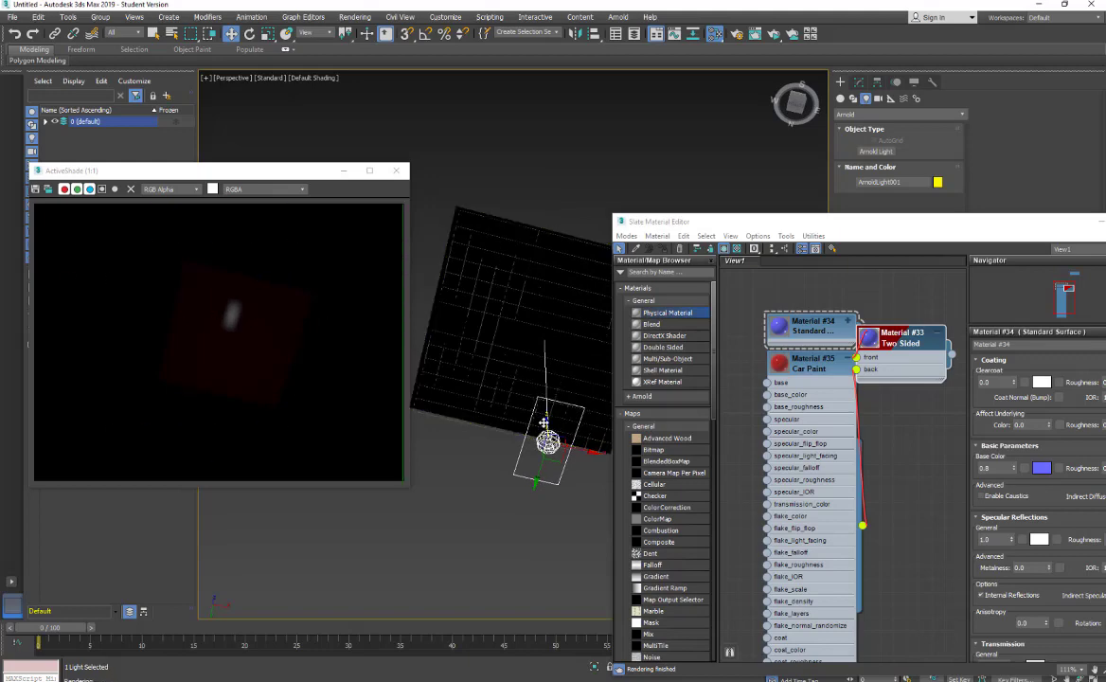
pyautogui.moveTo(542, 409); pyautogui.dragTo(534, 331)
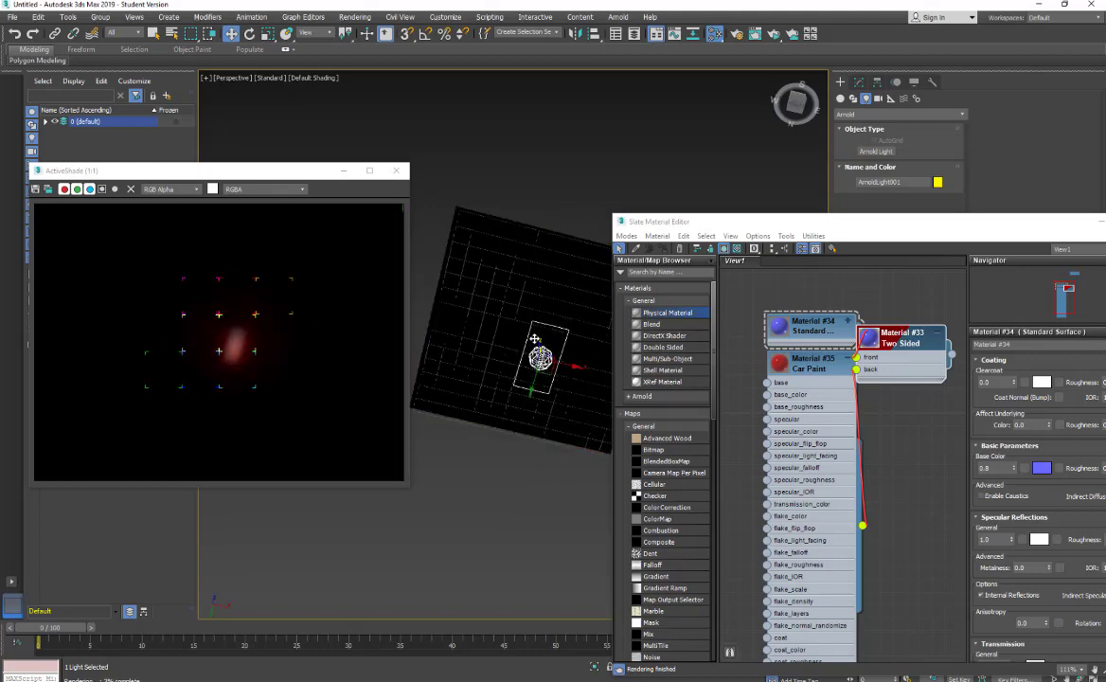
# Step: Raise the Arnold light's exposure to 14.47 and move the light farther below the plane
pyautogui.moveTo(859, 226); pyautogui.dragTo(894, 275)
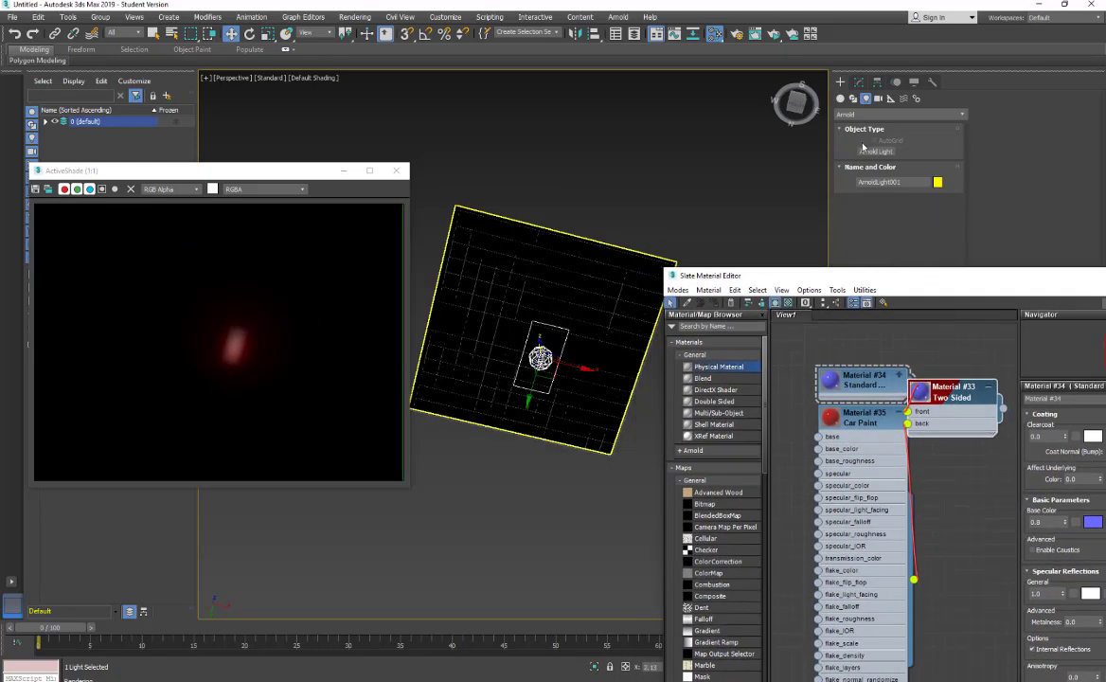
pyautogui.click(300, 342)
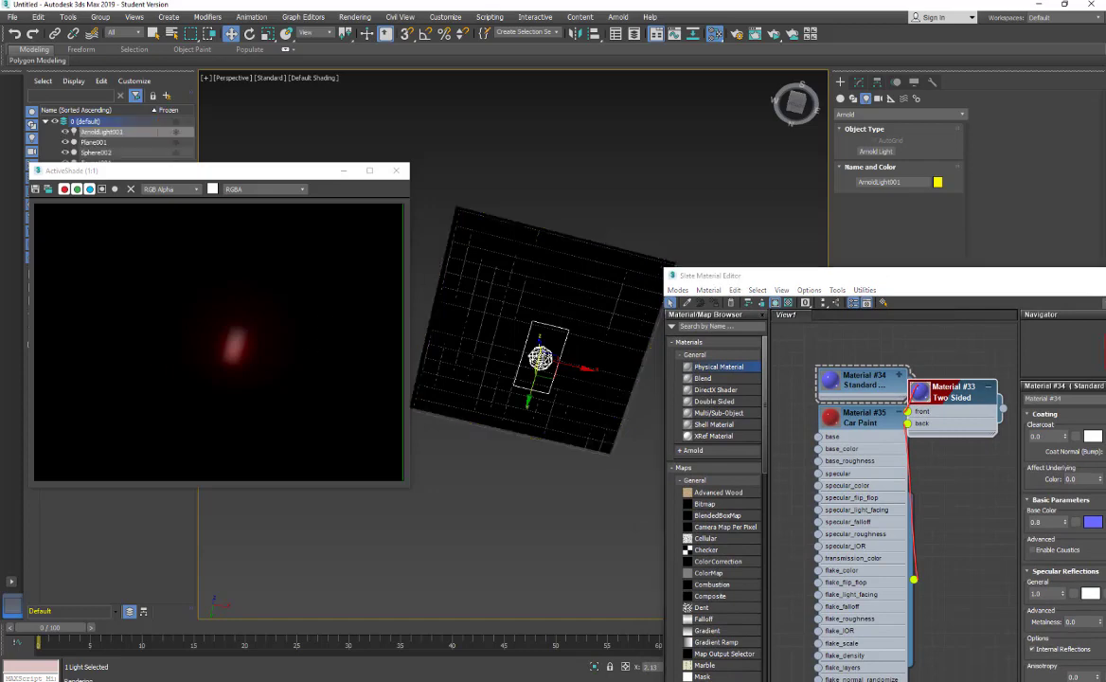
pyautogui.click(859, 84)
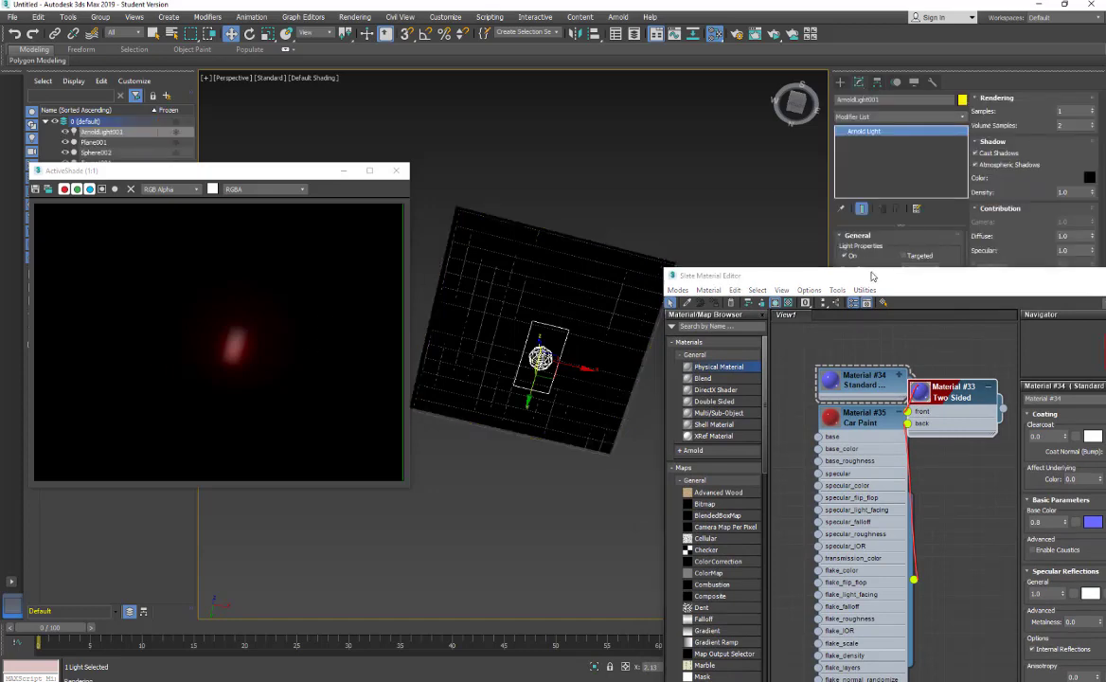
pyautogui.moveTo(872, 275); pyautogui.dragTo(459, 584)
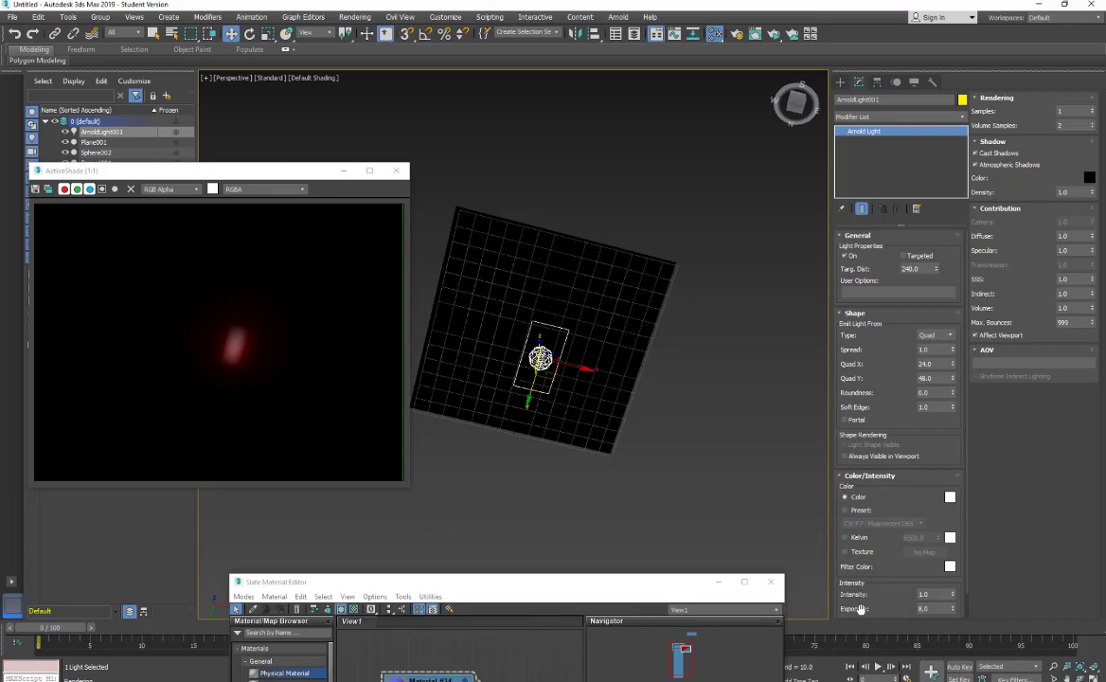
pyautogui.moveTo(952, 608); pyautogui.dragTo(949, 570)
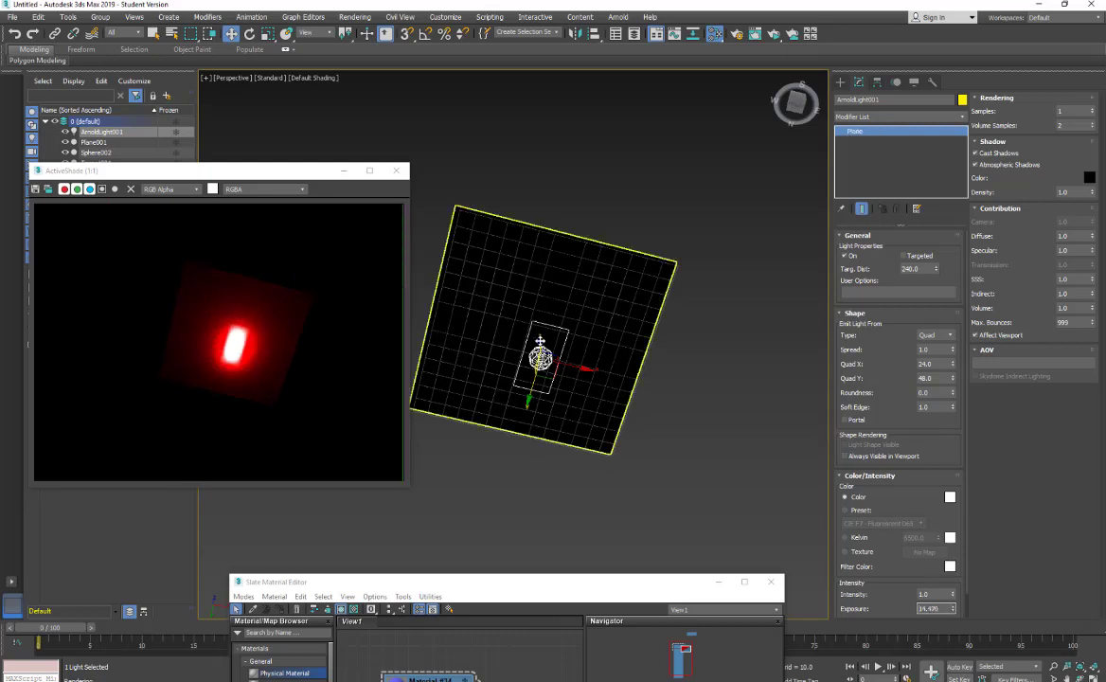
pyautogui.keyDown('alt'); pyautogui.moveTo(539, 341); pyautogui.dragTo(537, 363, button='middle'); pyautogui.keyUp('alt')
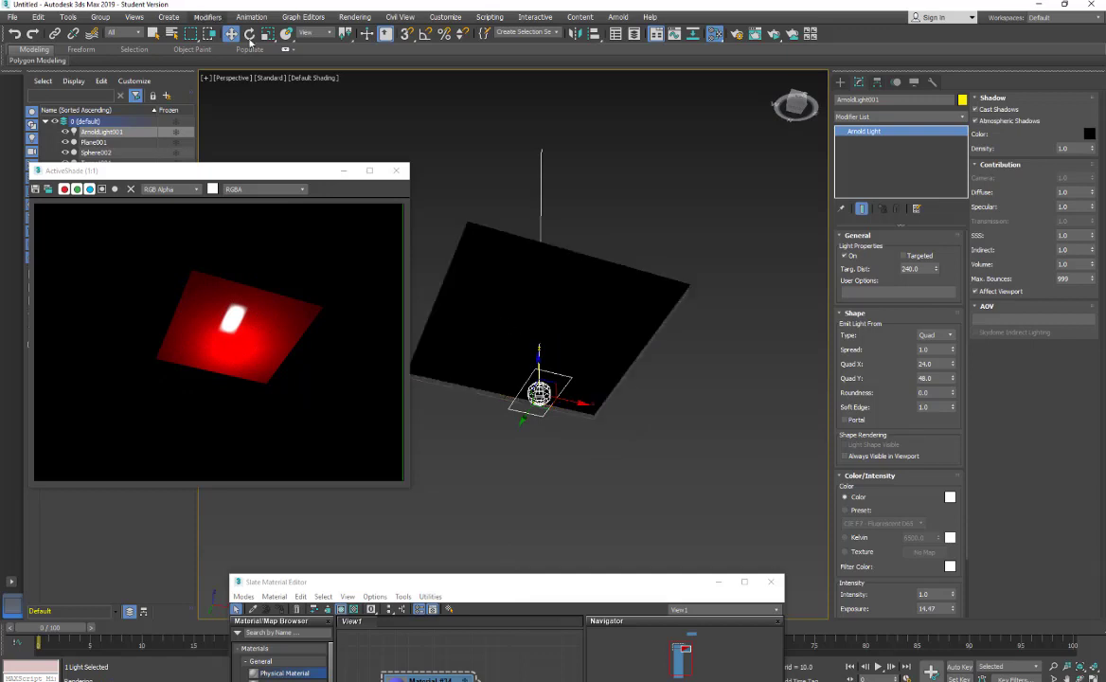
pyautogui.keyDown('alt'); pyautogui.moveTo(637, 464); pyautogui.dragTo(612, 490, button='middle'); pyautogui.keyUp('alt')
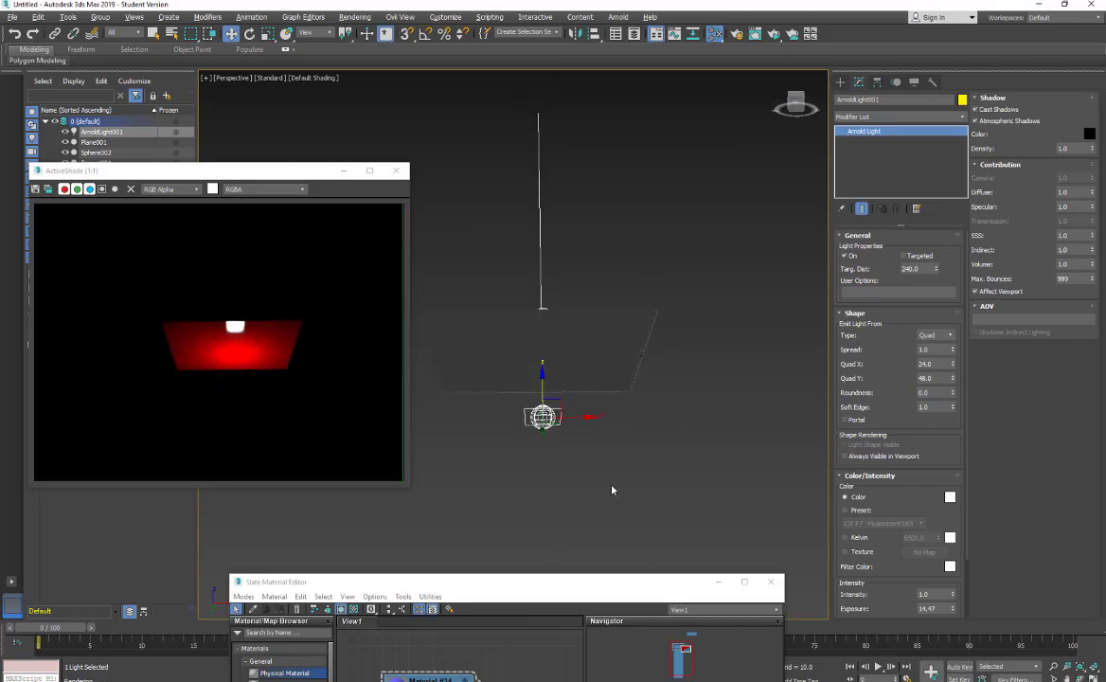
# Step: Remove the Two Sided node from the material graph and delete the Arnold light beneath the plane
pyautogui.moveTo(573, 589); pyautogui.dragTo(666, 521)
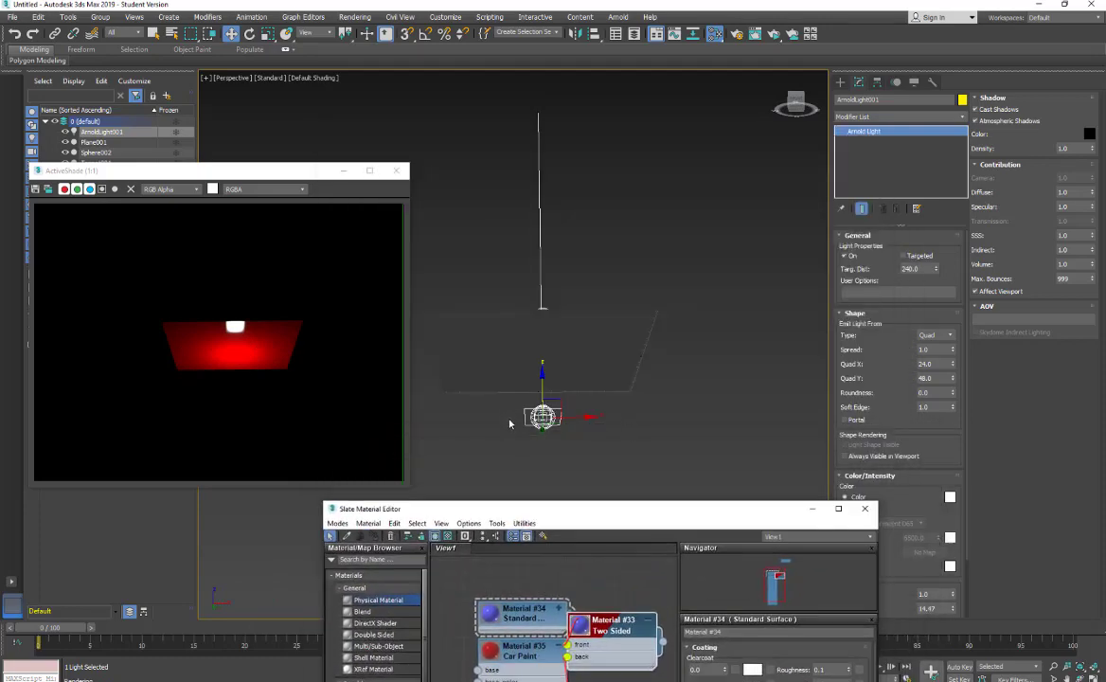
pyautogui.press('Delete')
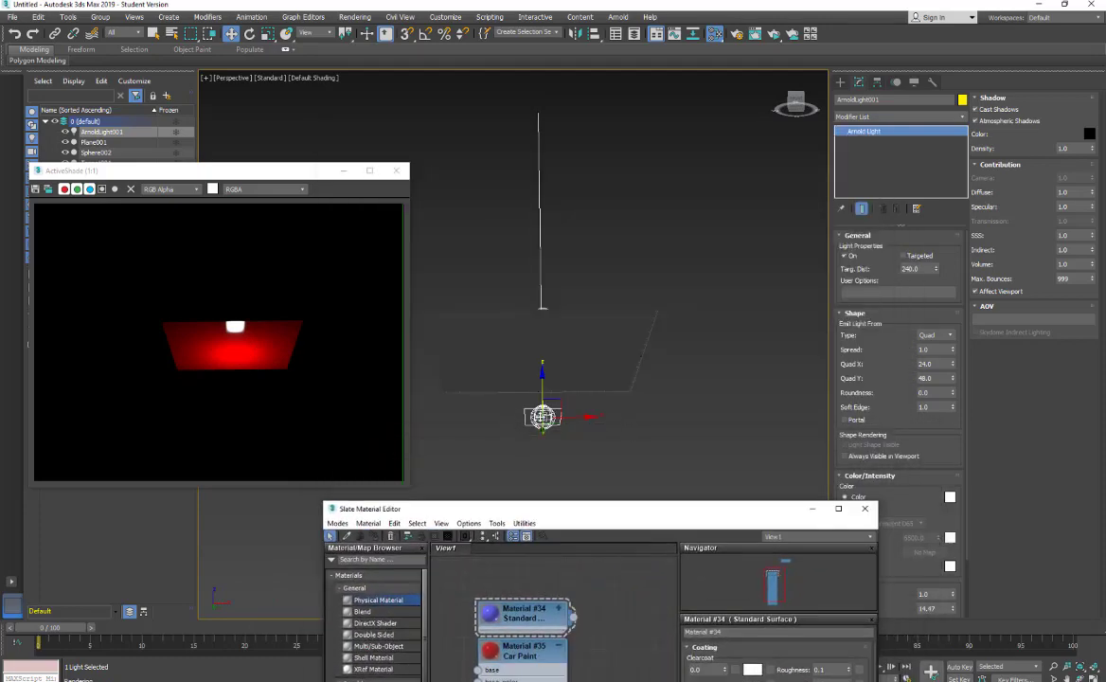
pyautogui.click(542, 417)
pyautogui.press('Delete')
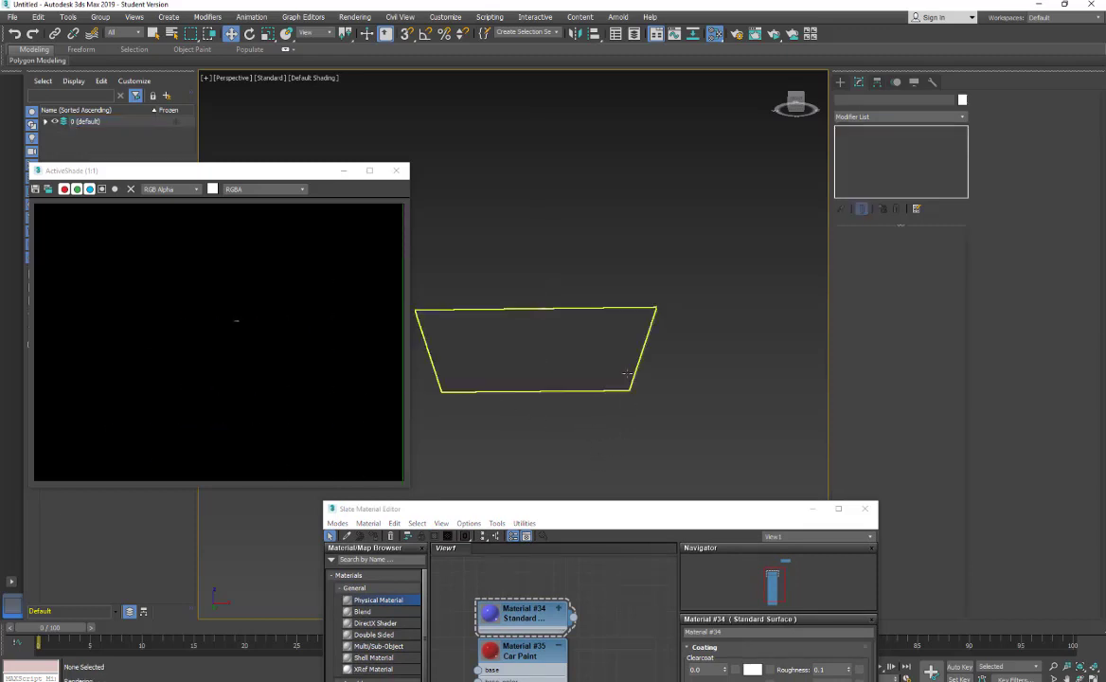
pyautogui.keyDown('alt'); pyautogui.moveTo(614, 368); pyautogui.dragTo(586, 379, button='middle'); pyautogui.keyUp('alt')
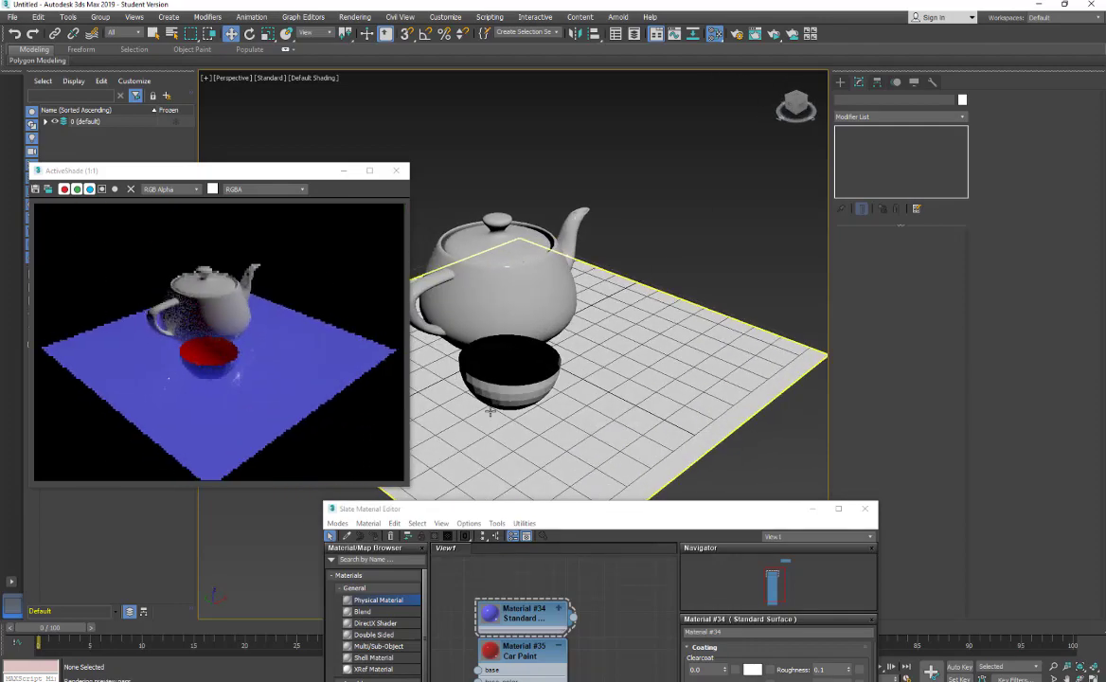
pyautogui.moveTo(545, 510); pyautogui.dragTo(630, 77)
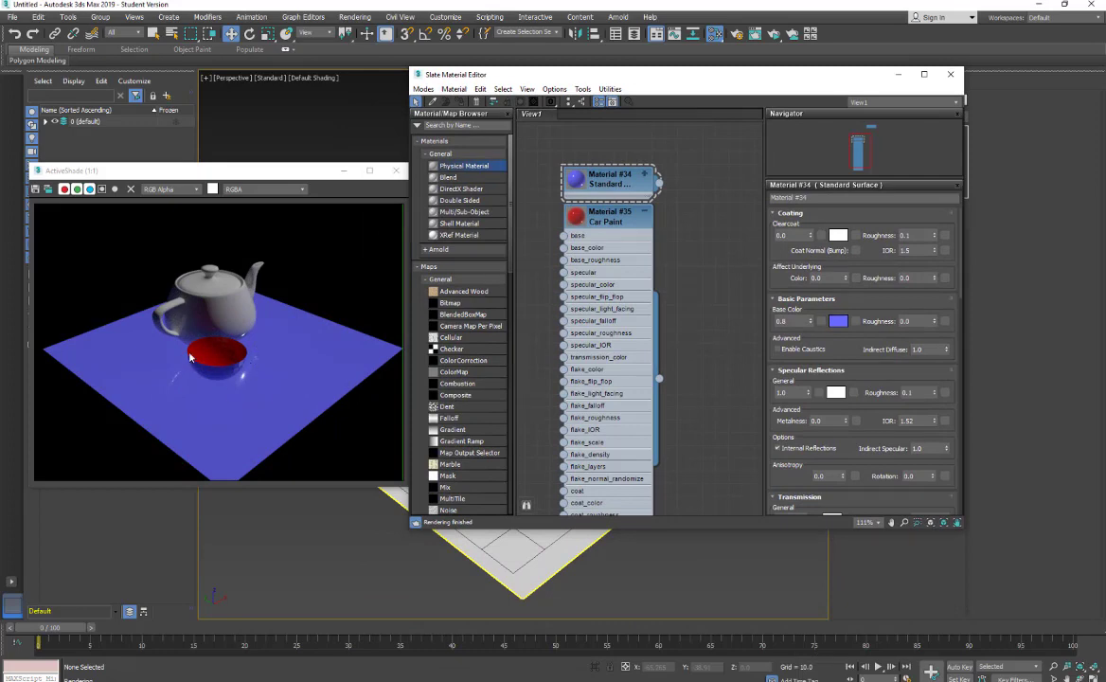
# Step: Collapse the Physical Material node and add an Arnold Lambert material to the graph below it
pyautogui.moveTo(579, 204)
pyautogui.mouseDown()
pyautogui.moveTo(603, 218)
pyautogui.moveTo(593, 216)
pyautogui.mouseUp()
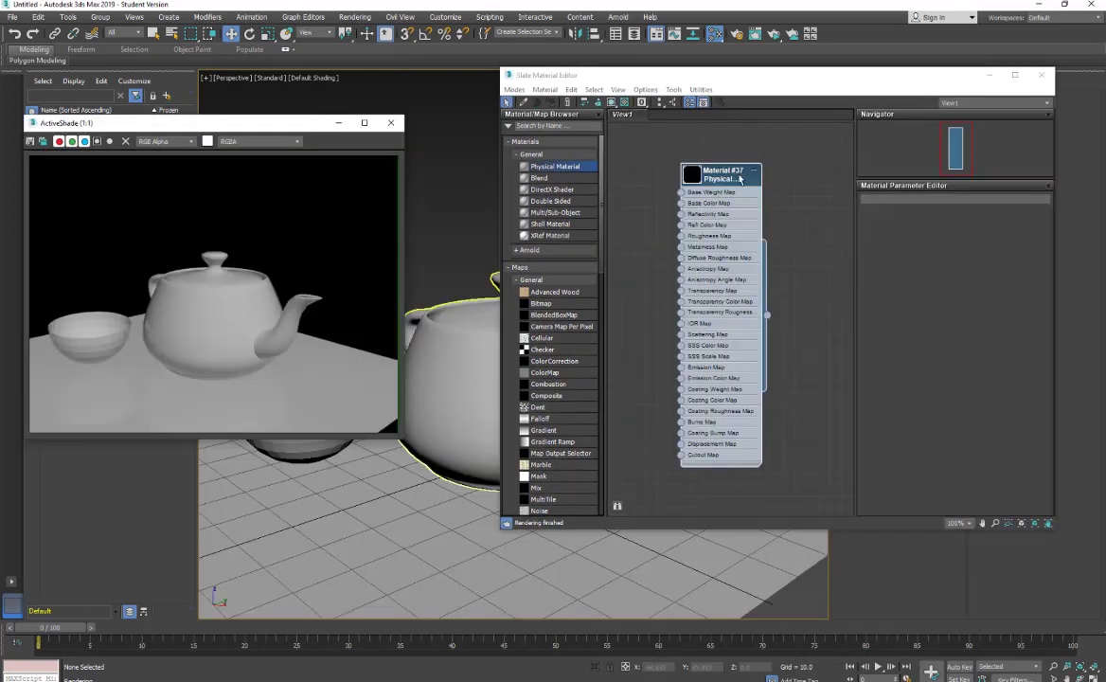
pyautogui.click(754, 174)
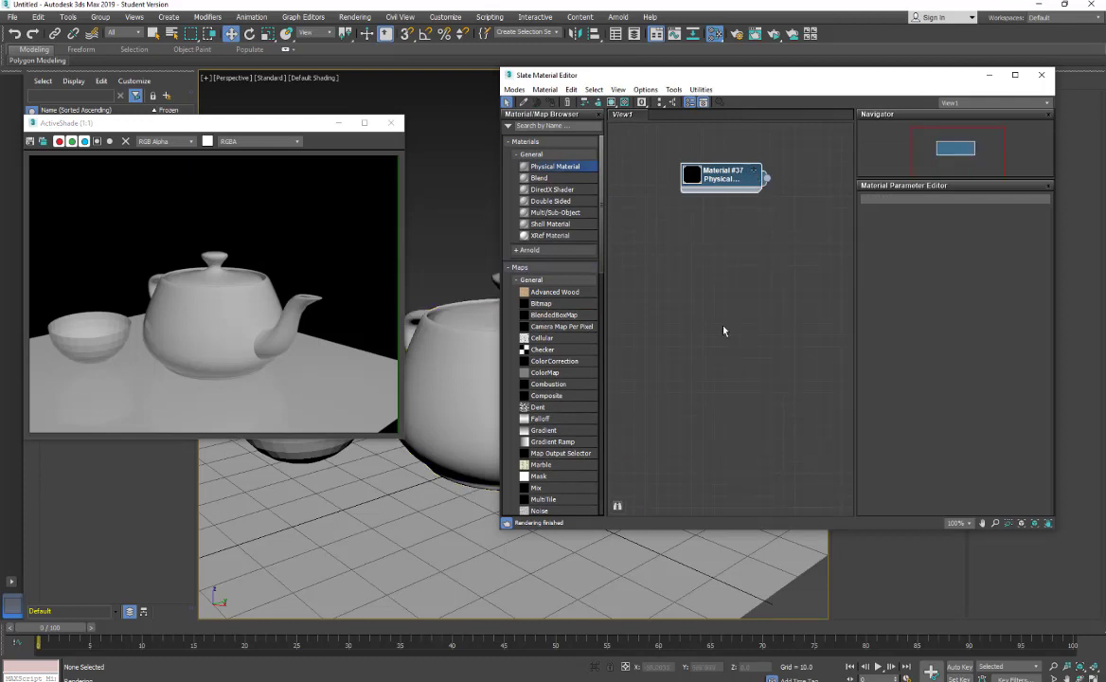
pyautogui.rightClick(733, 358)
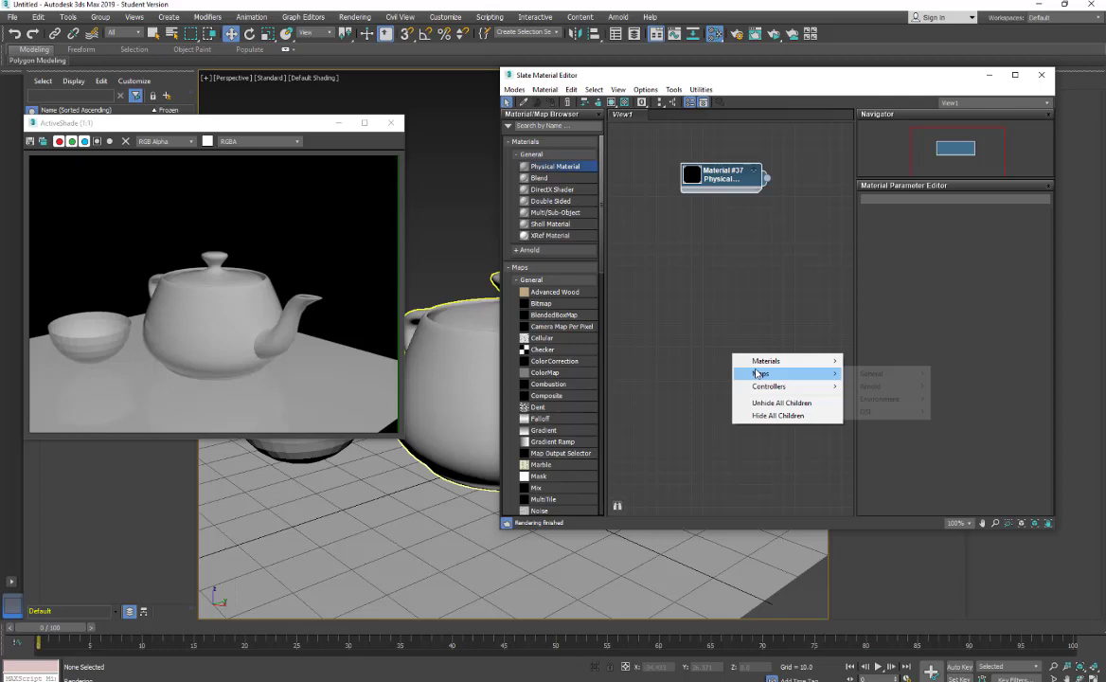
pyautogui.moveTo(757, 363)
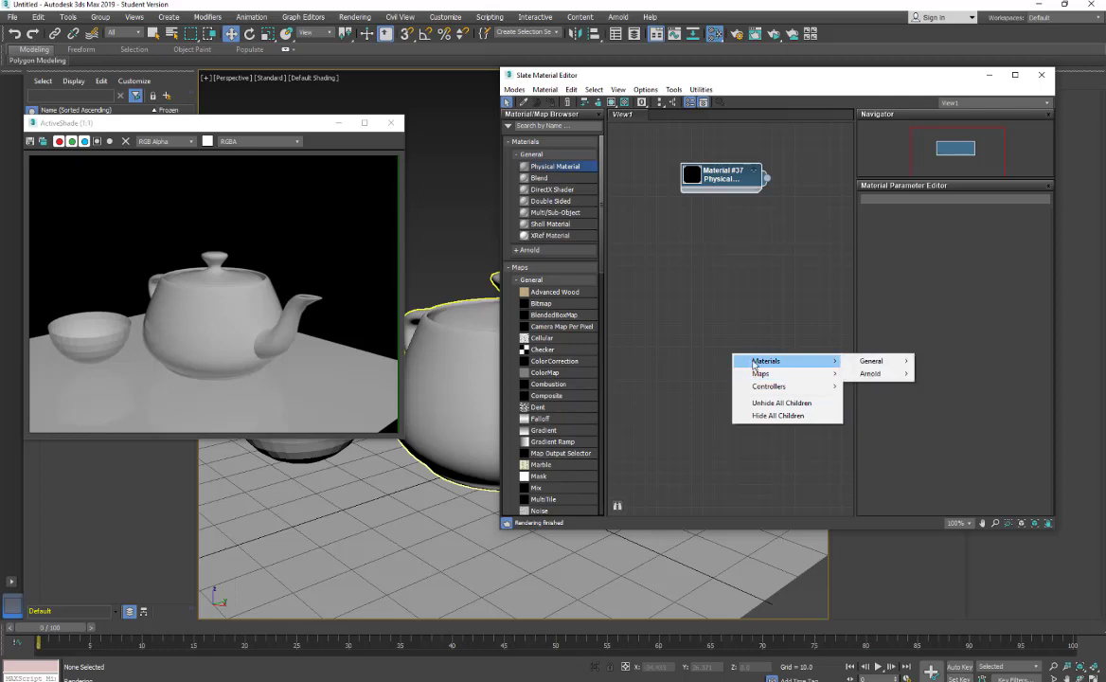
pyautogui.moveTo(876, 373)
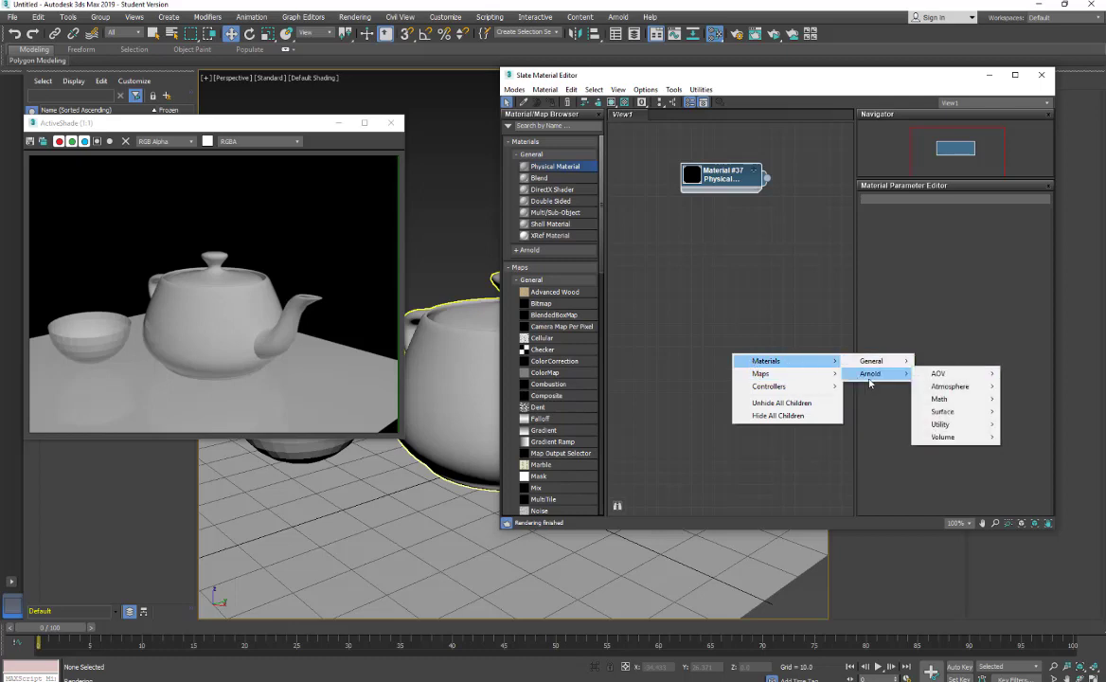
pyautogui.moveTo(942, 411)
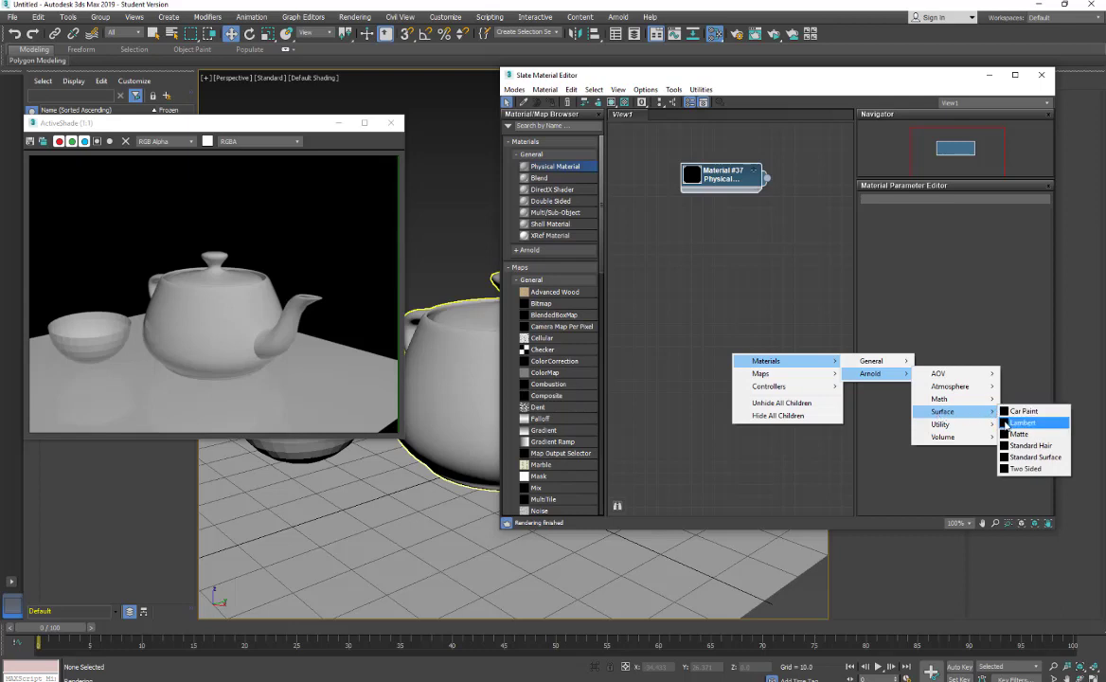
pyautogui.click(1005, 422)
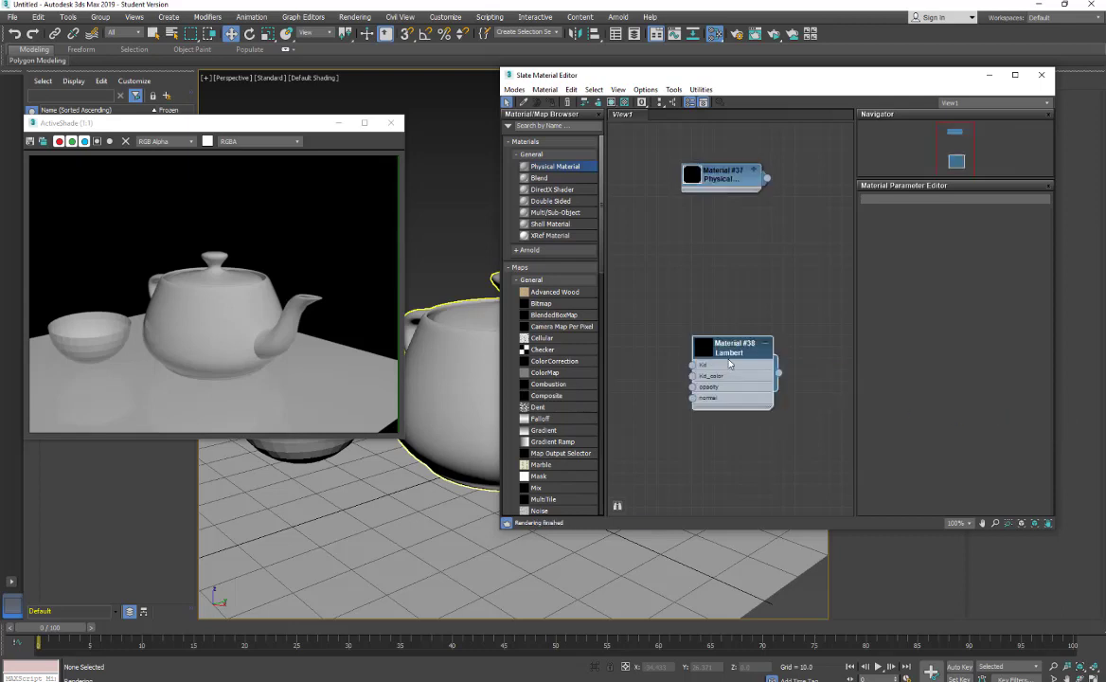
# Step: Open the Lambert material's parameters, assign the material to the teapot, and move its node closer to the Physical Material node
pyautogui.doubleClick(728, 359)
pyautogui.moveTo(777, 374); pyautogui.dragTo(476, 411)
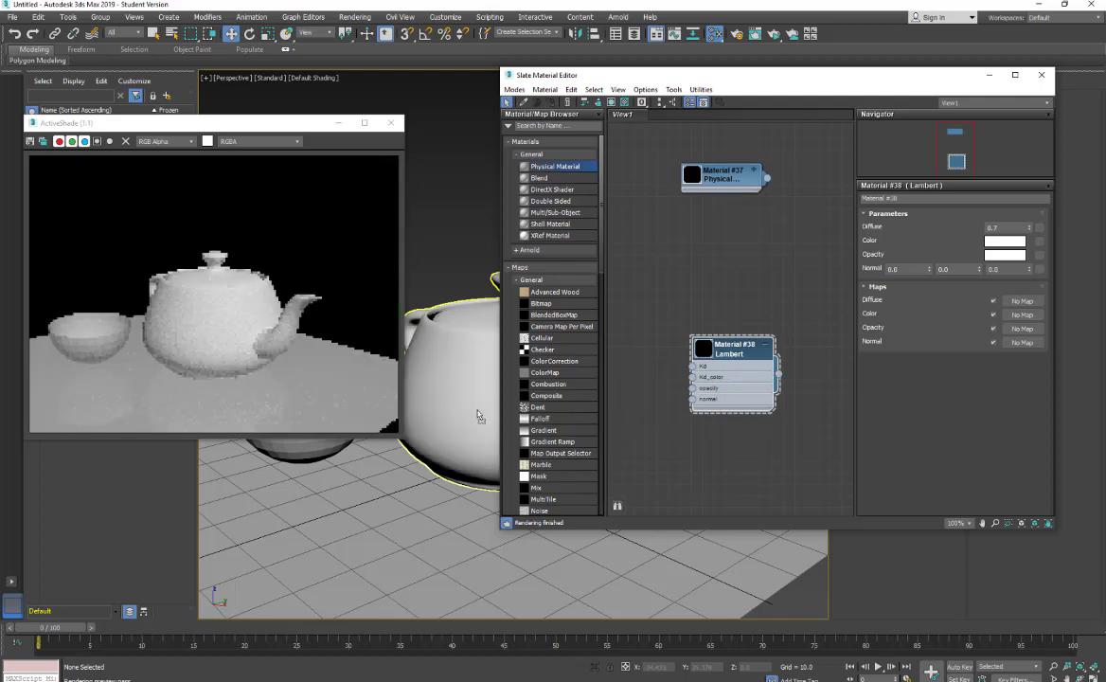
pyautogui.moveTo(770, 339); pyautogui.dragTo(773, 269)
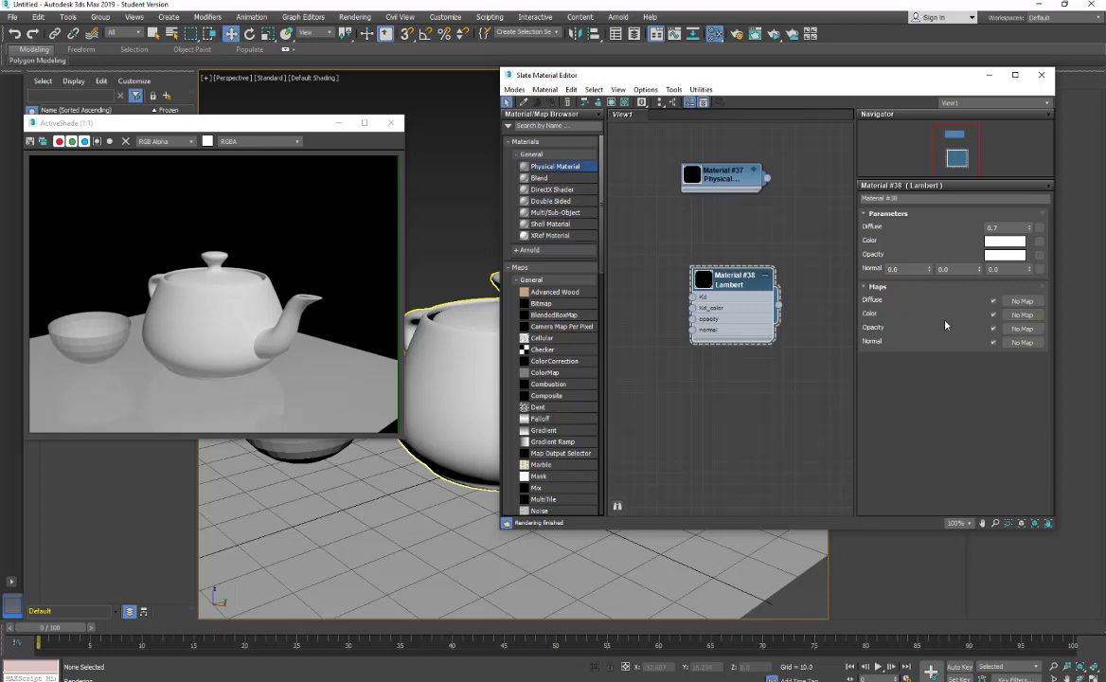
pyautogui.click(346, 421)
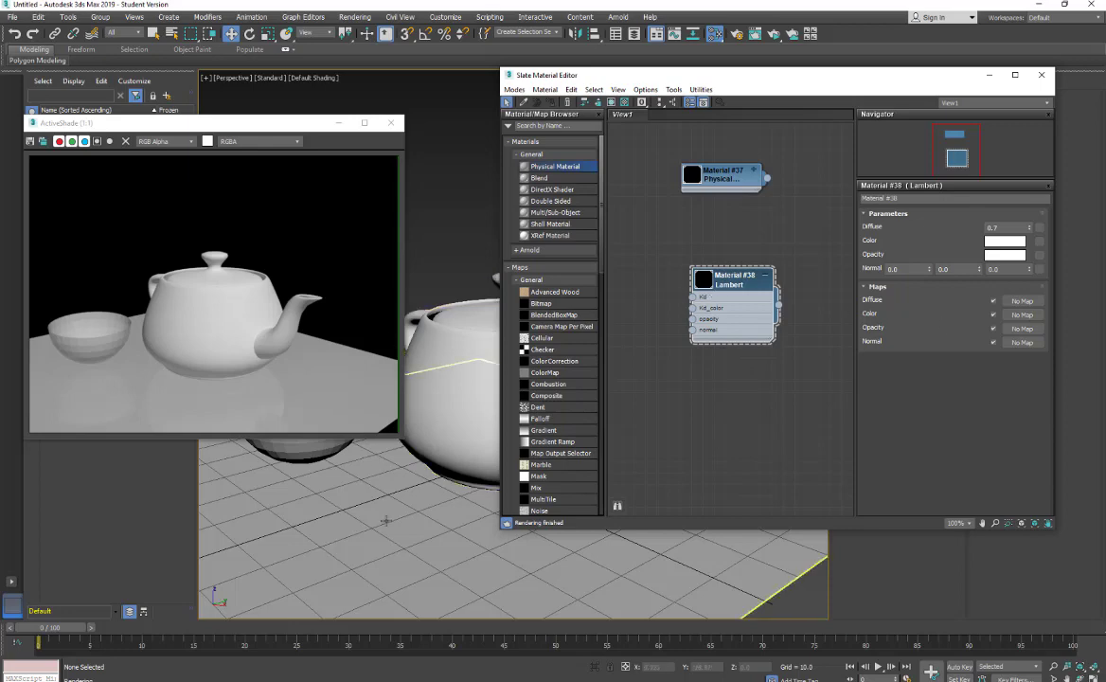
pyautogui.moveTo(445, 523)
pyautogui.keyDown('alt'); pyautogui.mouseDown(button='middle')
pyautogui.moveTo(387, 538)
pyautogui.moveTo(370, 524)
pyautogui.moveTo(483, 523)
pyautogui.moveTo(455, 526)
pyautogui.mouseUp(button='middle'); pyautogui.keyUp('alt')
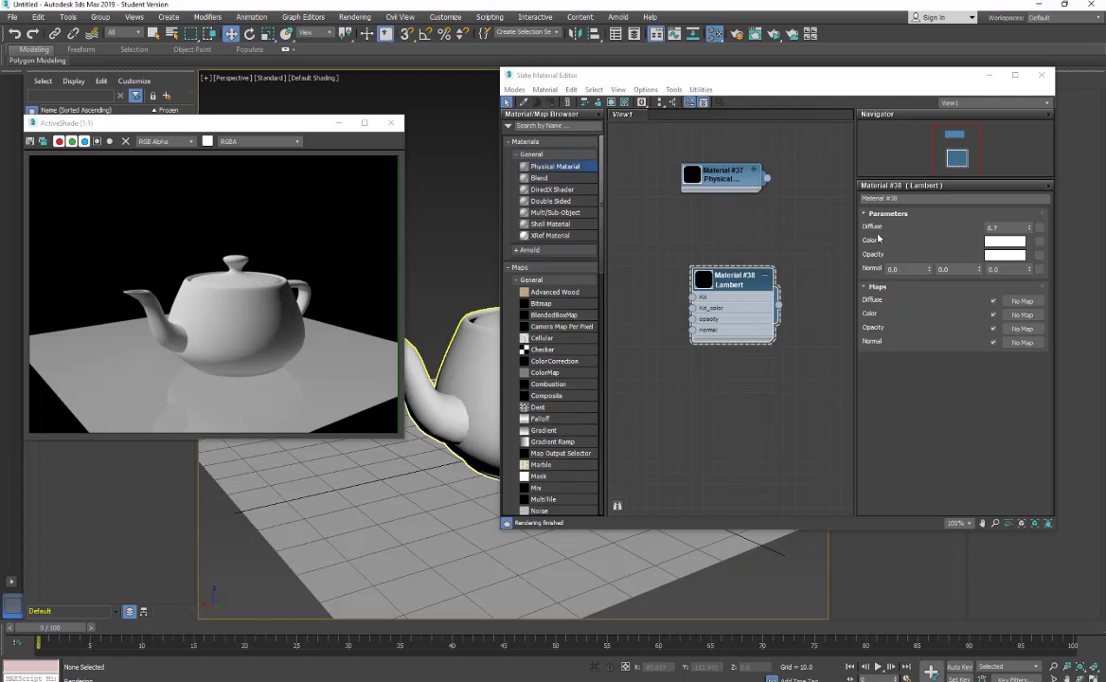
# Step: Set the Lambert material's diffuse color to a light yellow
pyautogui.click(992, 244)
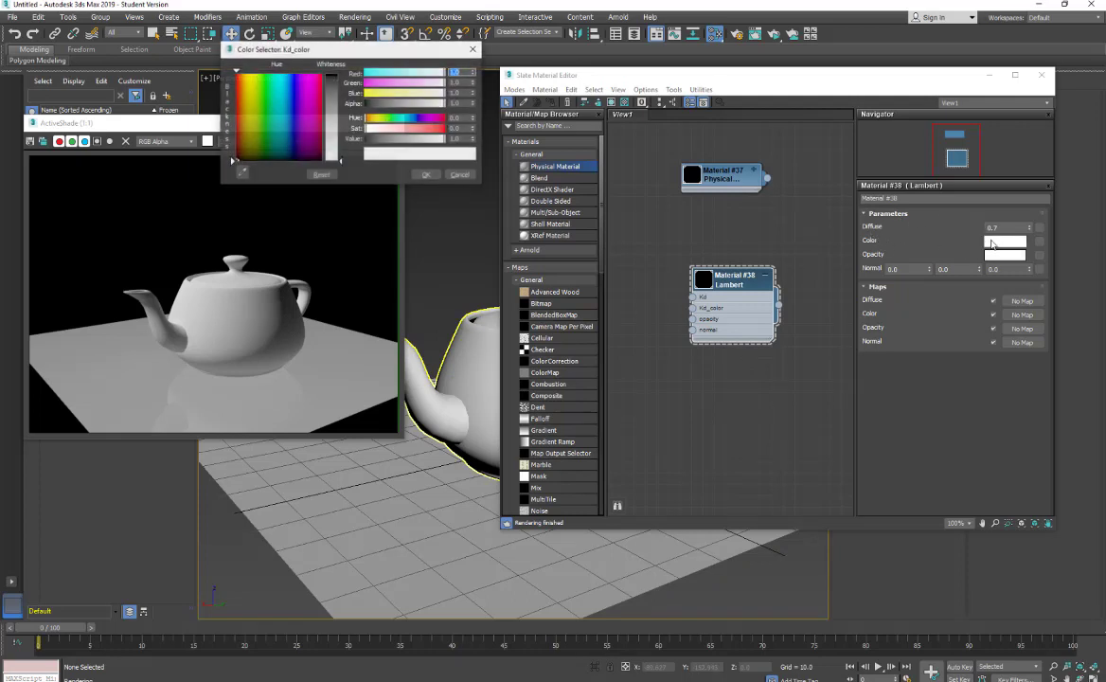
pyautogui.click(388, 93)
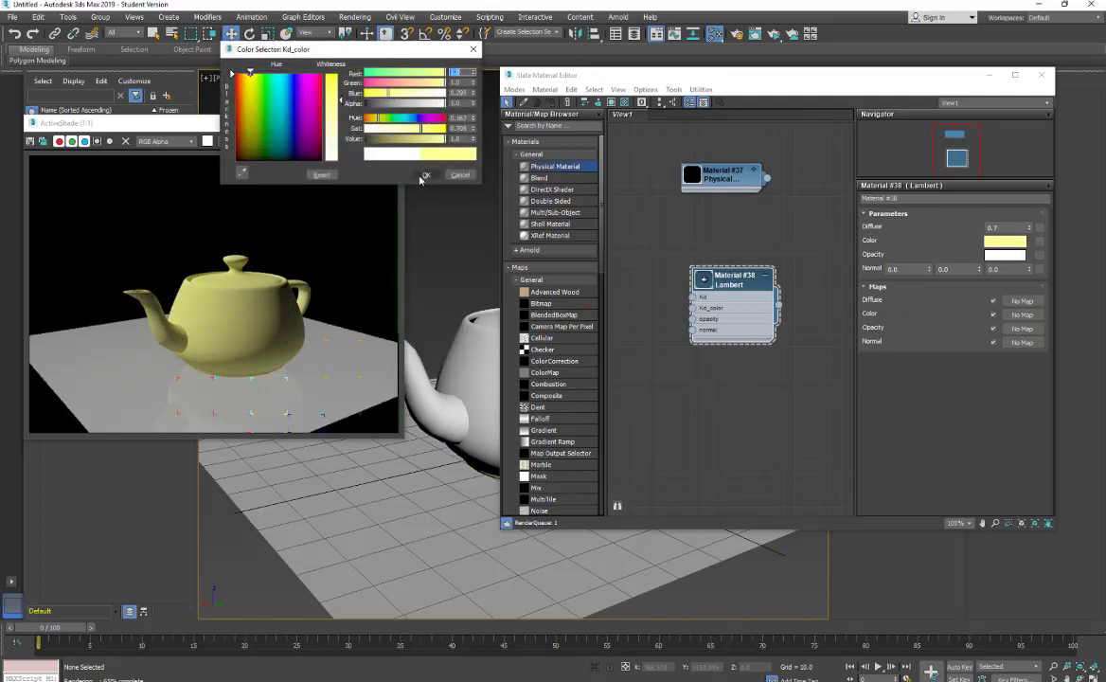
pyautogui.click(426, 174)
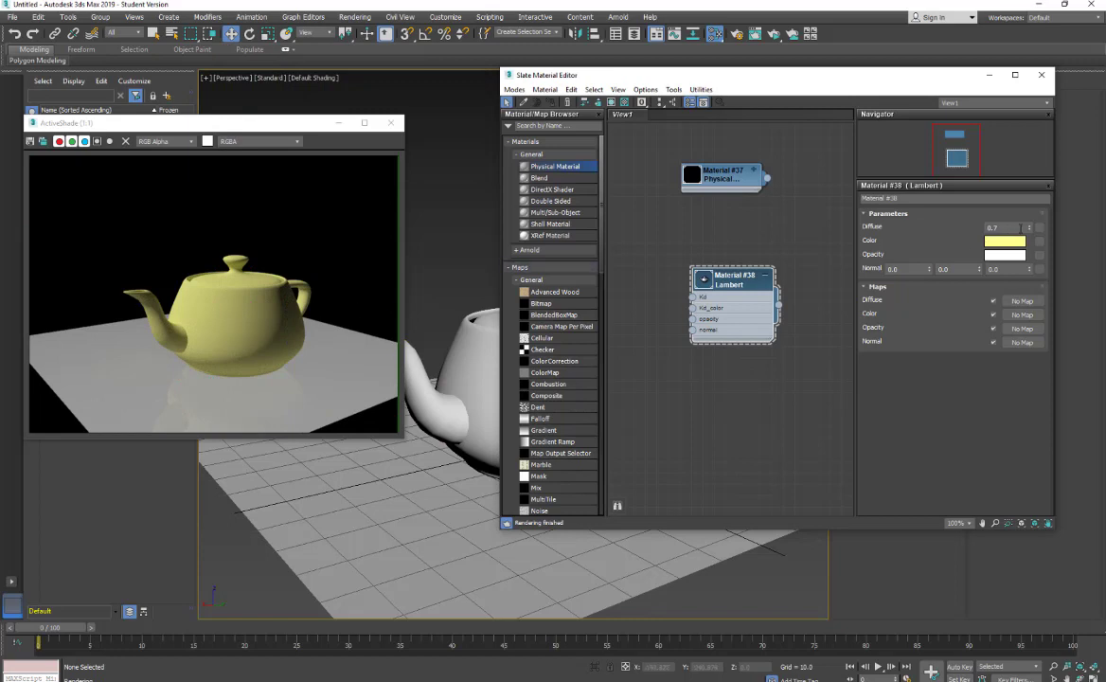
# Step: Try the Lambert material's diffuse weight at 2.33 and at 0.3 on the teapot
pyautogui.moveTo(1030, 229); pyautogui.dragTo(1024, 139)
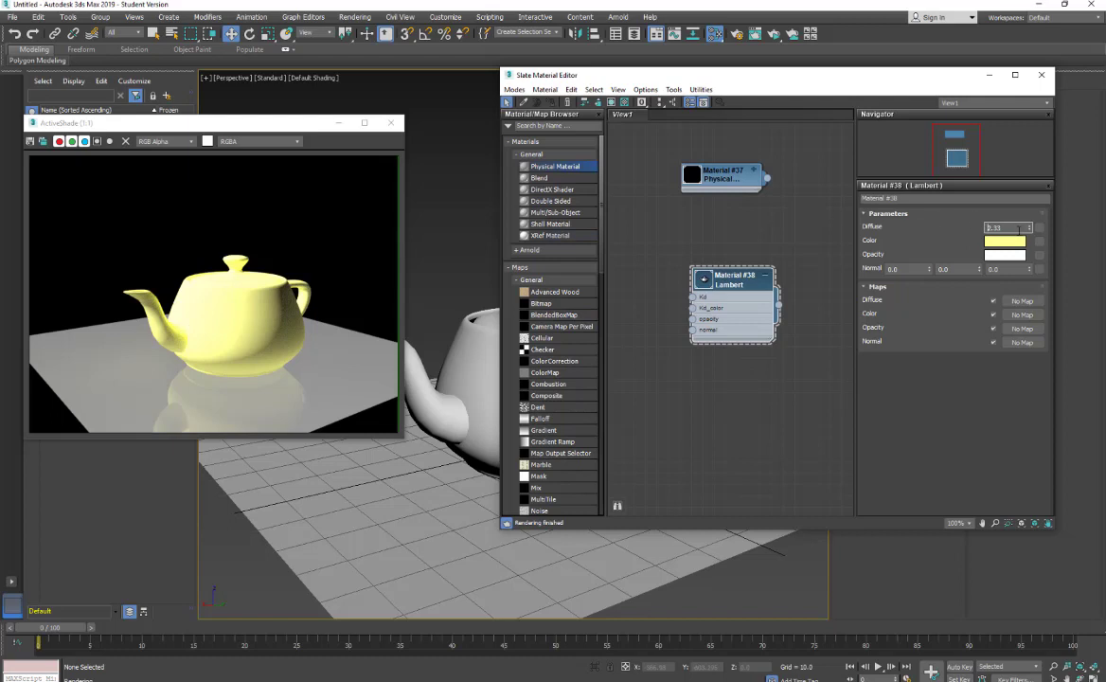
pyautogui.moveTo(1018, 229); pyautogui.dragTo(962, 228)
pyautogui.press('BackSpace')
pyautogui.write('.3')
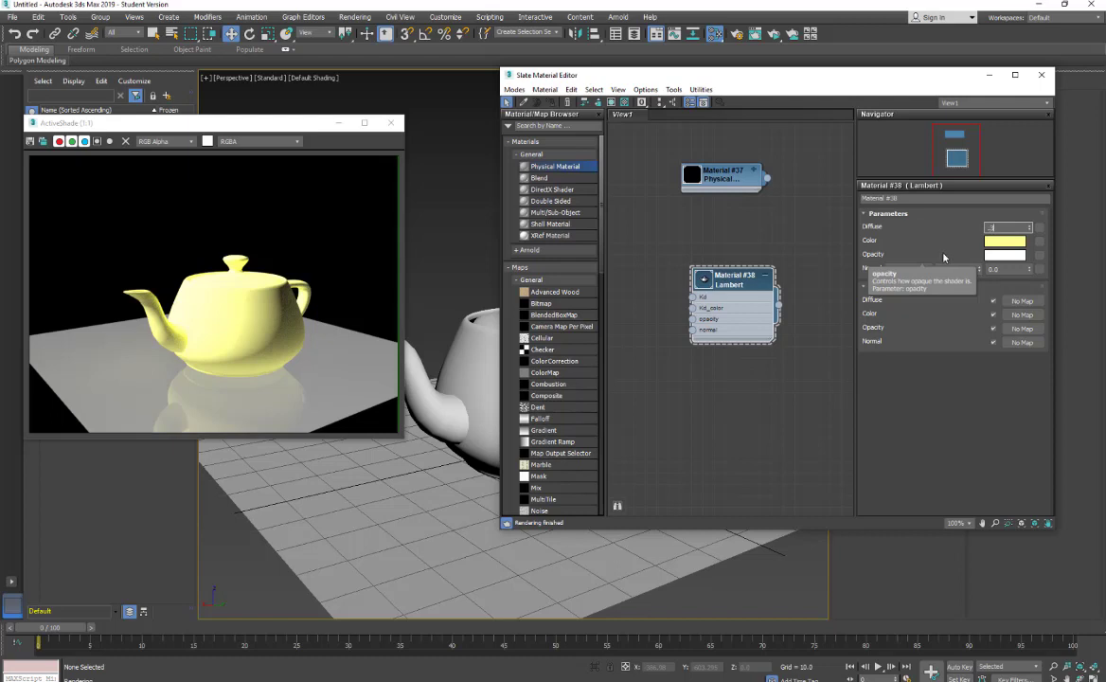
pyautogui.press('Return')
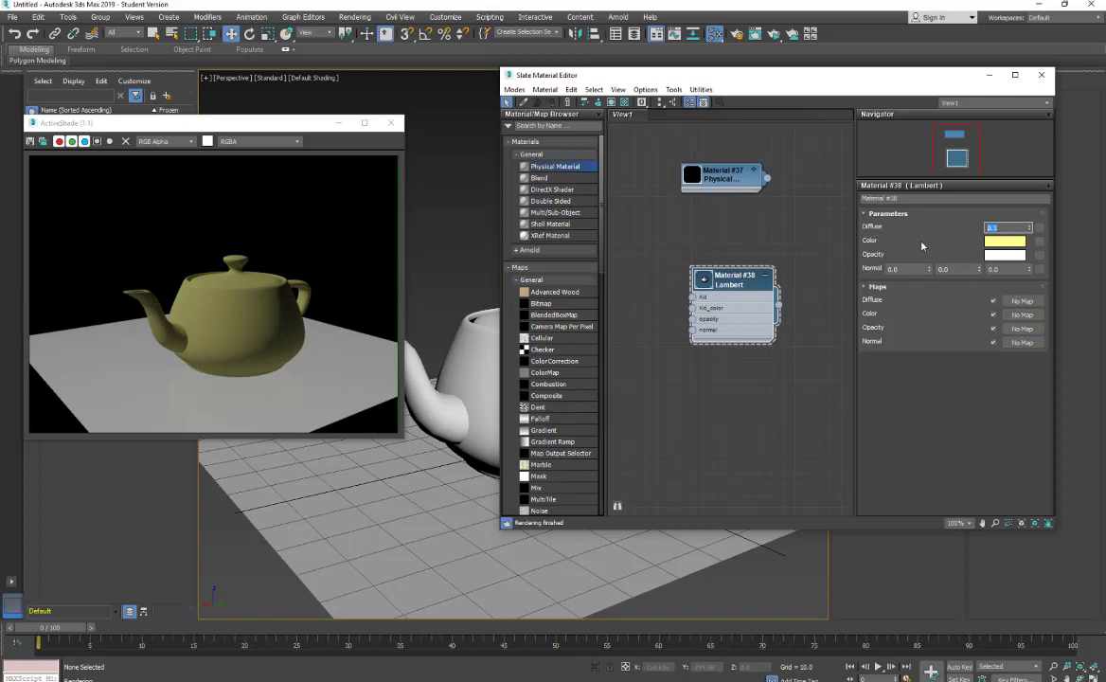
# Step: Restore the Lambert material's diffuse weight to 0.7
pyautogui.press('BackSpace')
pyautogui.write('0.7')
pyautogui.press('Return')
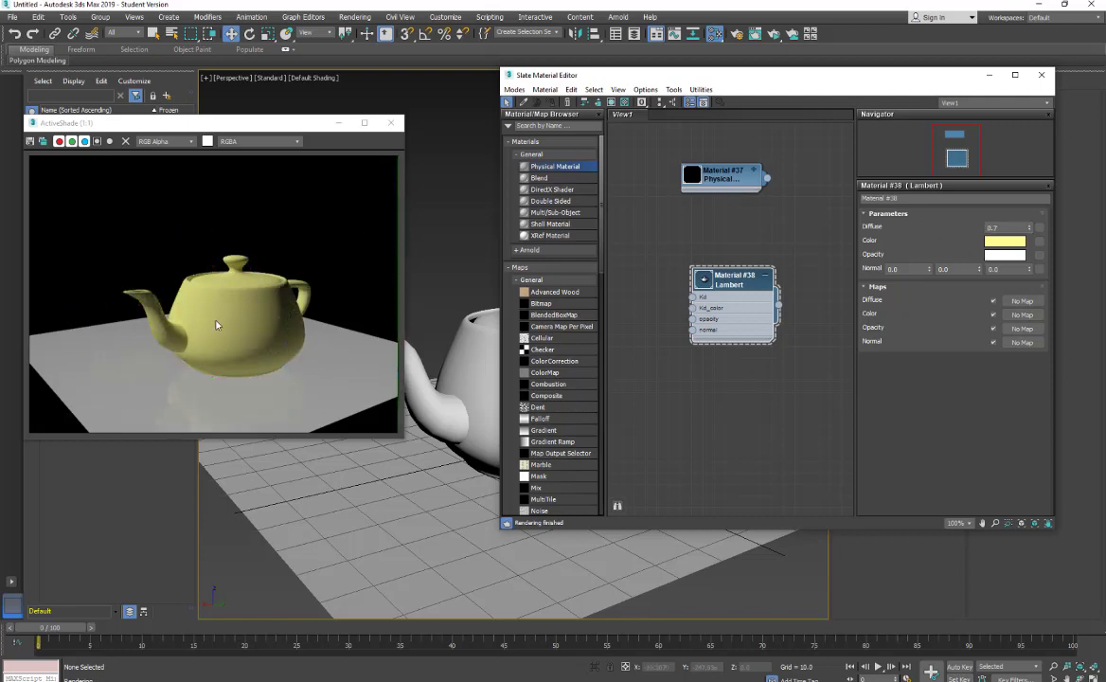
# Step: Try darker gray opacity colors on the Lambert material, including a value of 0.237, and return the opacity to white
pyautogui.click(1016, 258)
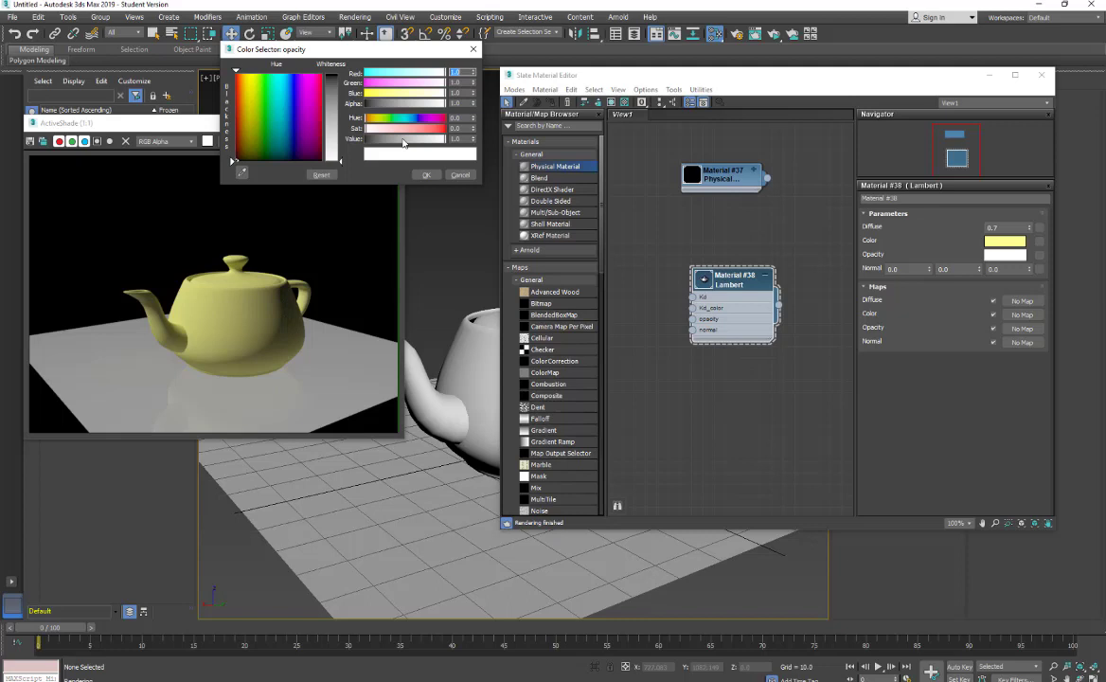
pyautogui.moveTo(394, 142); pyautogui.dragTo(385, 140)
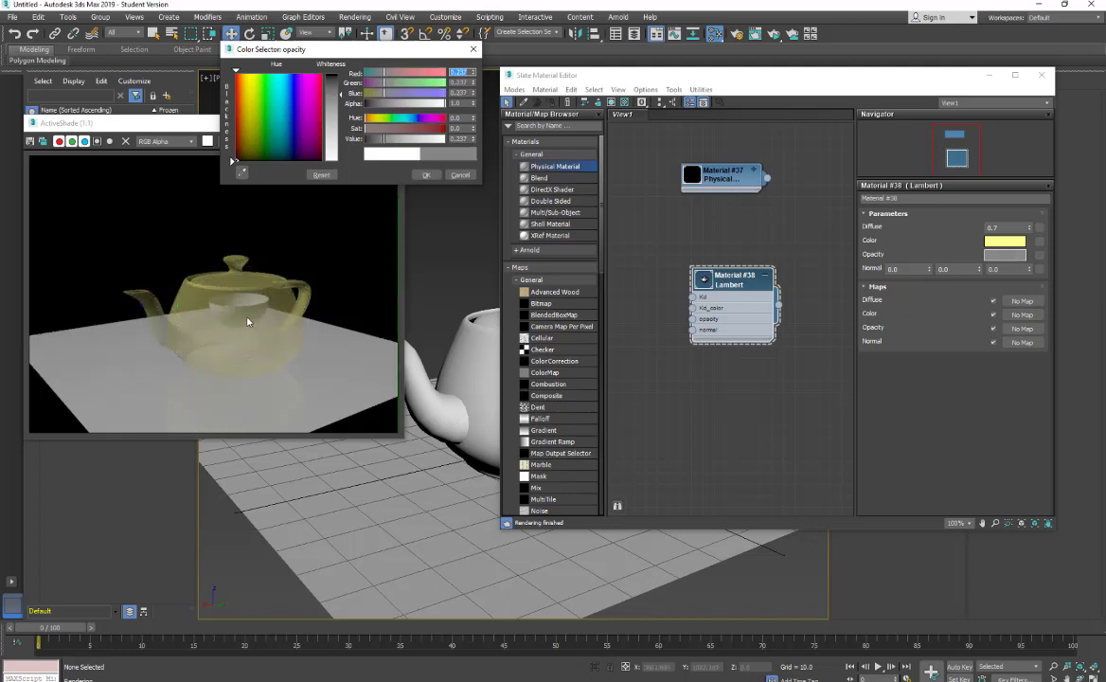
pyautogui.moveTo(365, 138); pyautogui.dragTo(371, 140)
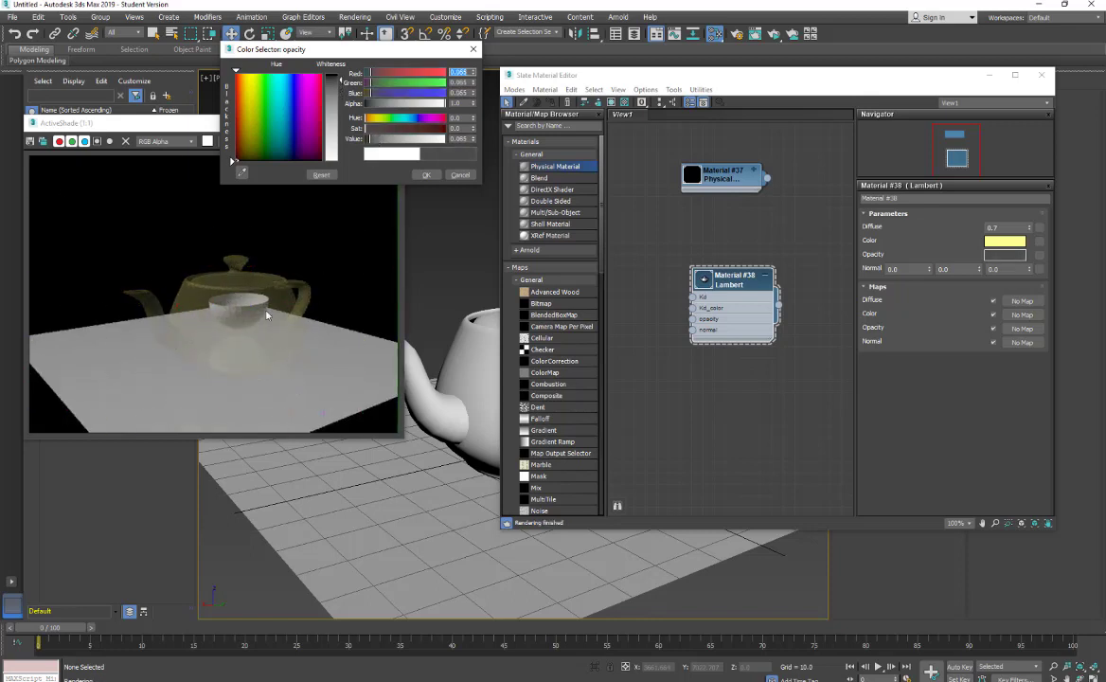
pyautogui.moveTo(388, 139); pyautogui.dragTo(443, 139)
pyautogui.click(426, 175)
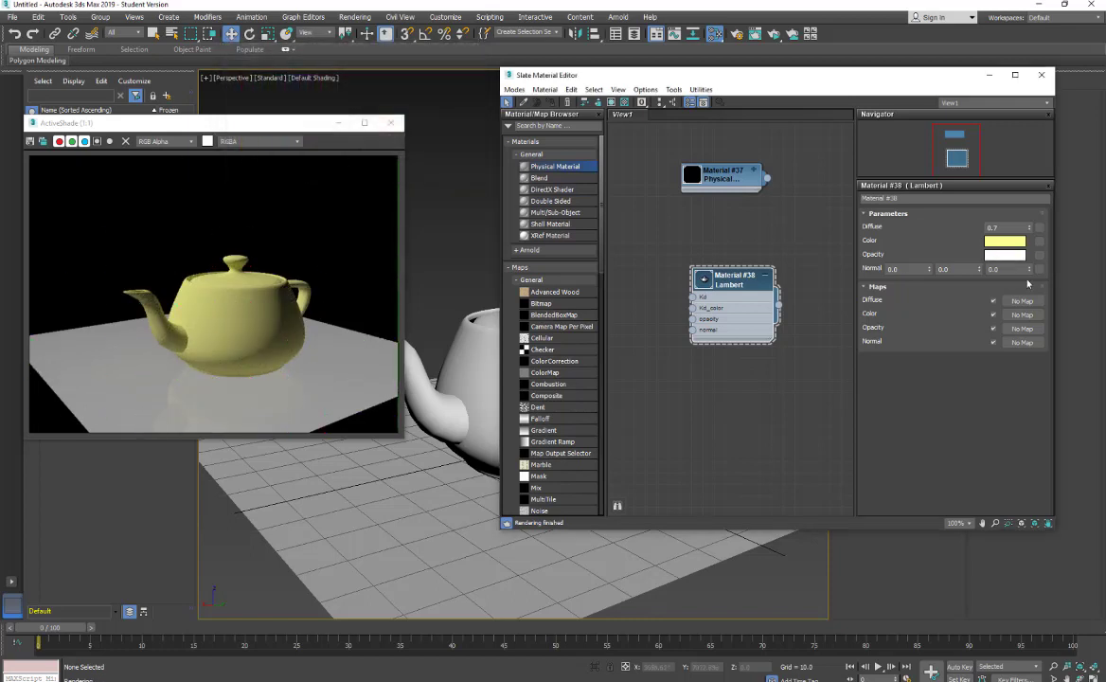
# Step: Assign a Dent map to the Lambert material's opacity
pyautogui.click(1040, 272)
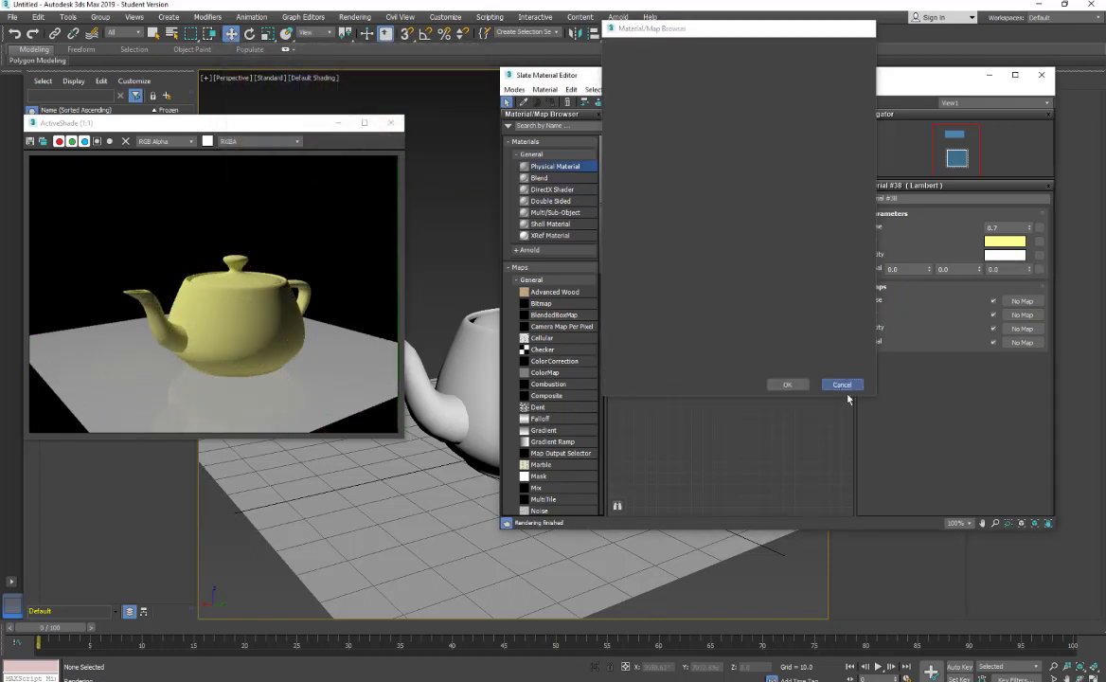
pyautogui.click(846, 386)
pyautogui.click(1039, 255)
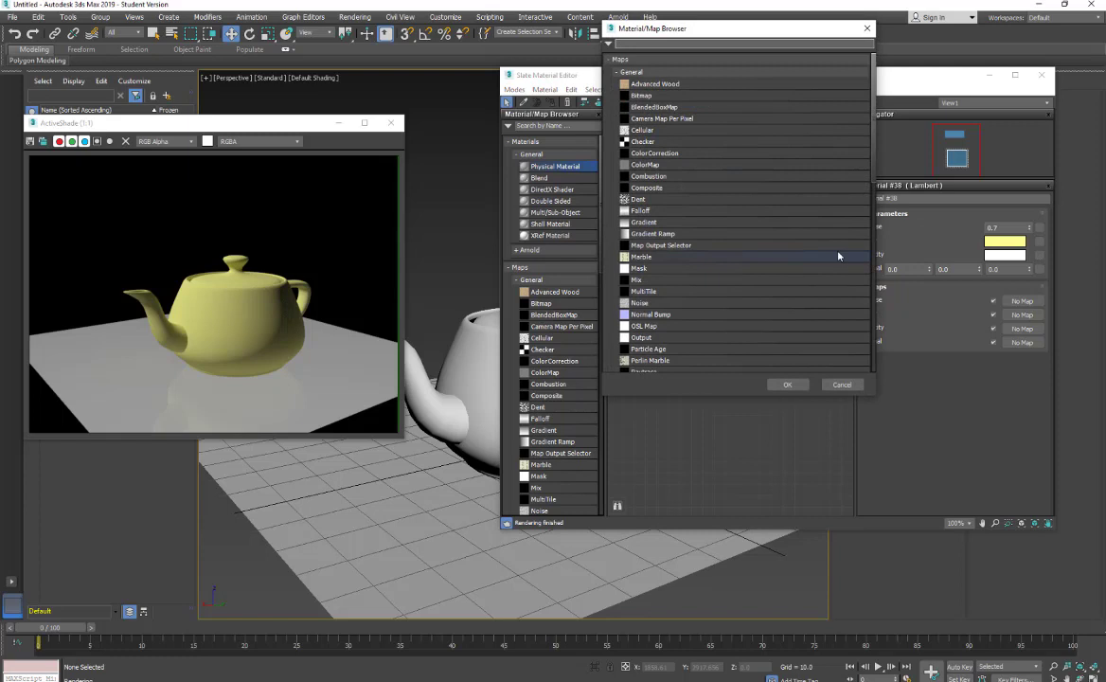
pyautogui.moveTo(790, 38); pyautogui.dragTo(741, 108)
pyautogui.click(587, 271)
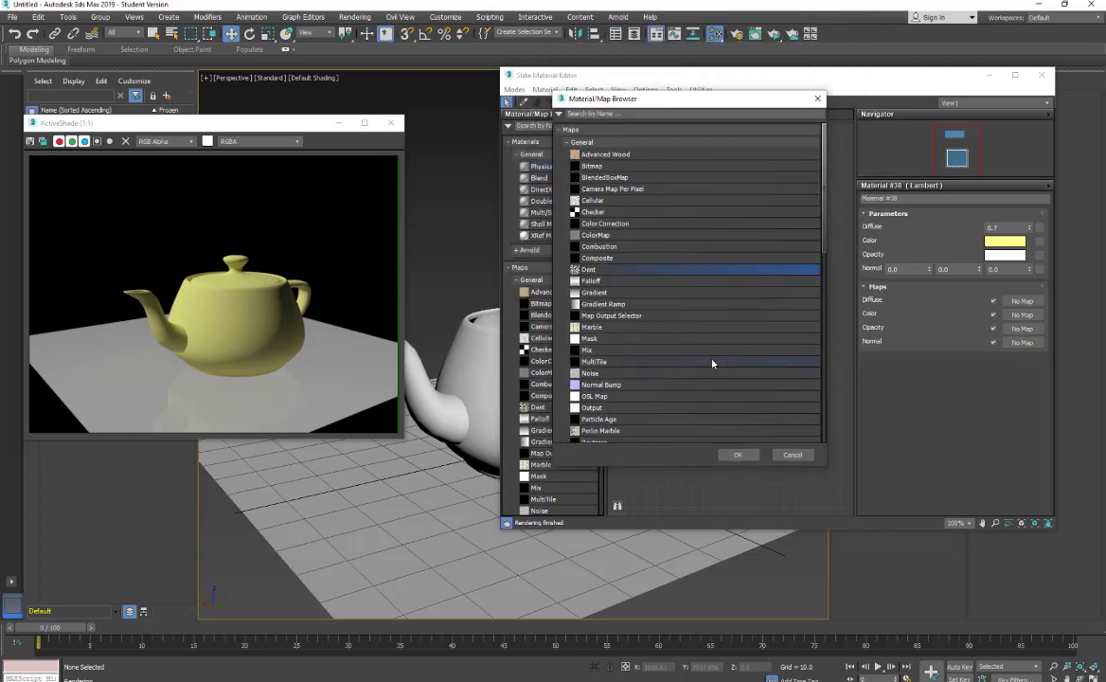
pyautogui.click(734, 455)
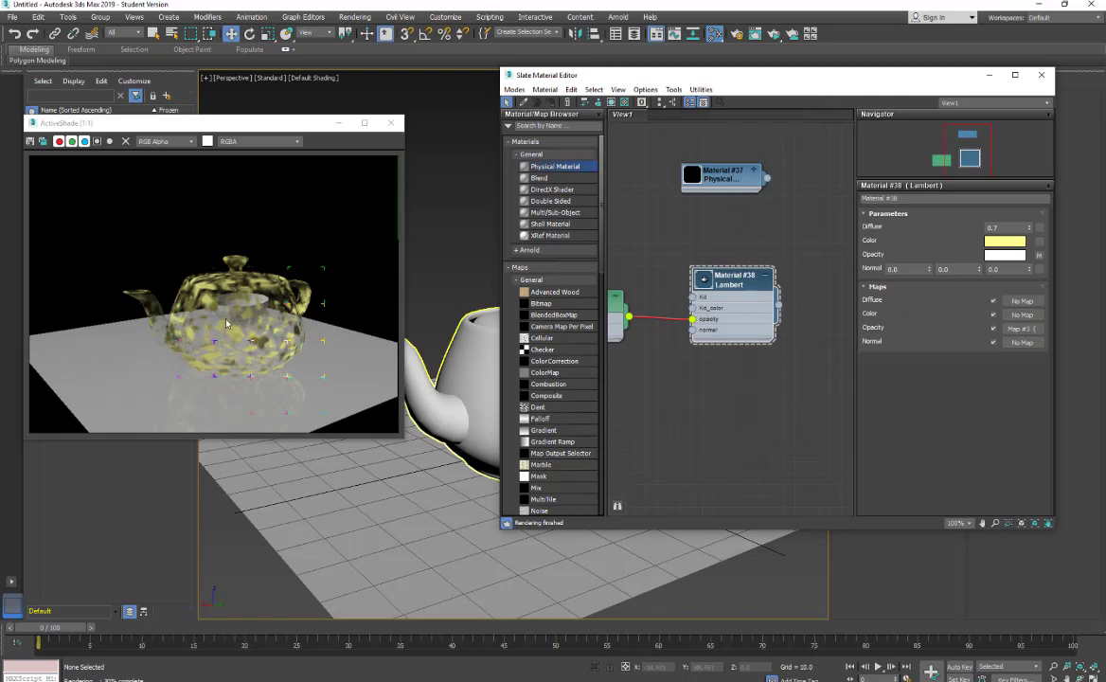
# Step: Open the Dent map's parameters and set Color #2 to light gray and Color #1 to medium gray
pyautogui.moveTo(671, 265); pyautogui.dragTo(757, 246, button='middle')
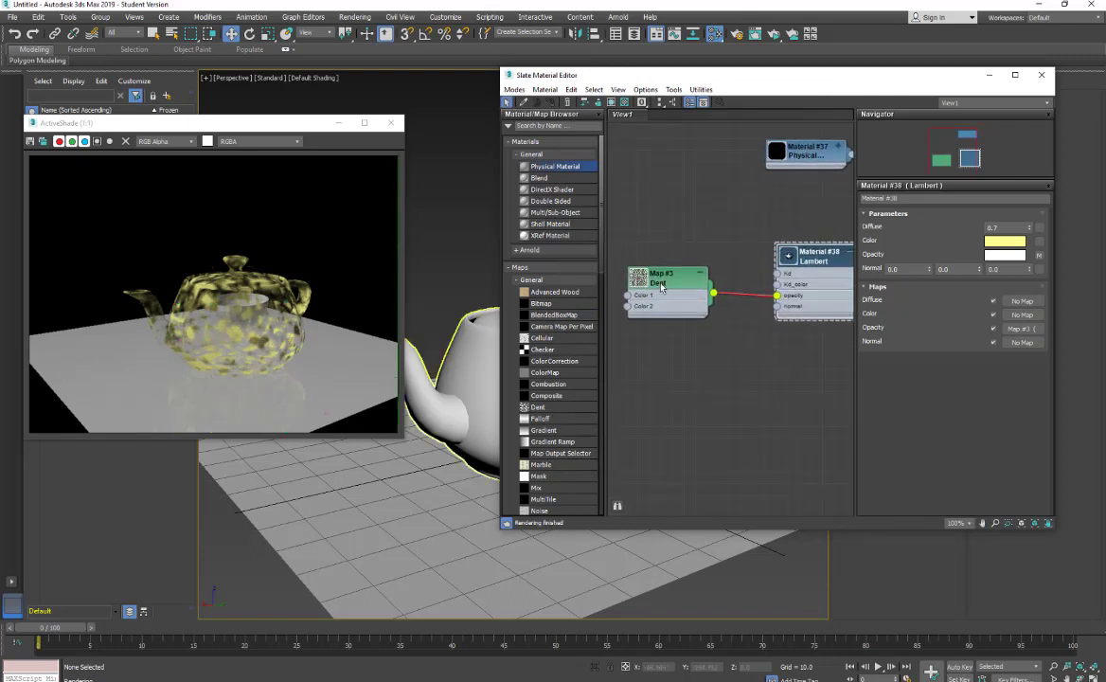
pyautogui.moveTo(658, 282); pyautogui.dragTo(669, 283)
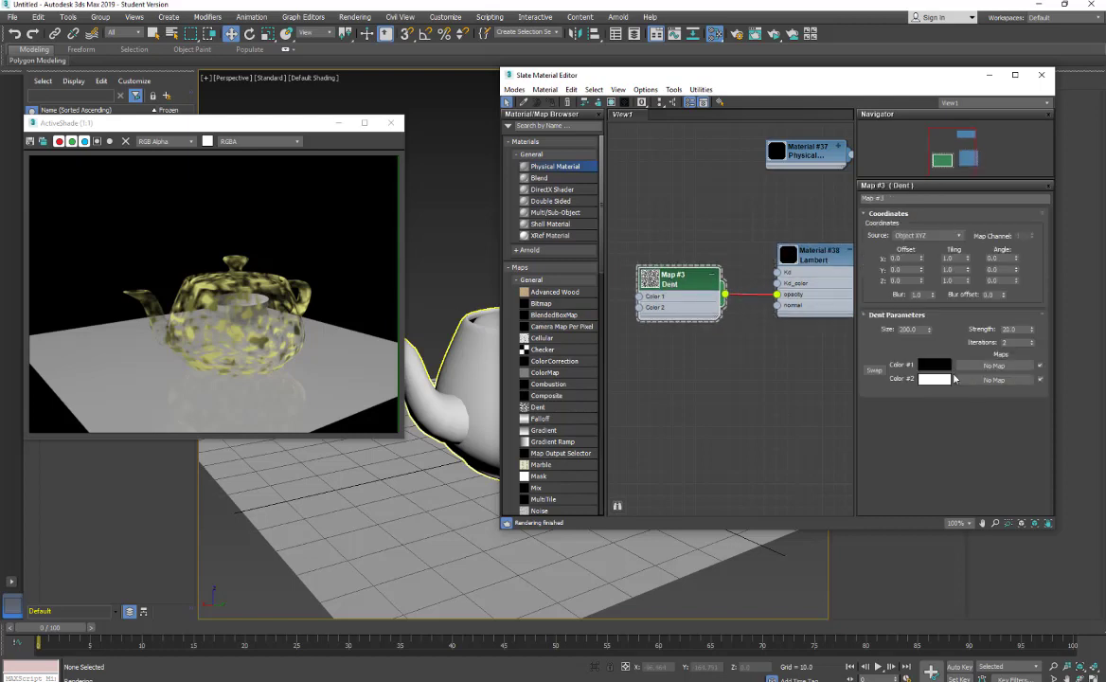
pyautogui.click(933, 379)
pyautogui.moveTo(386, 132); pyautogui.dragTo(415, 132)
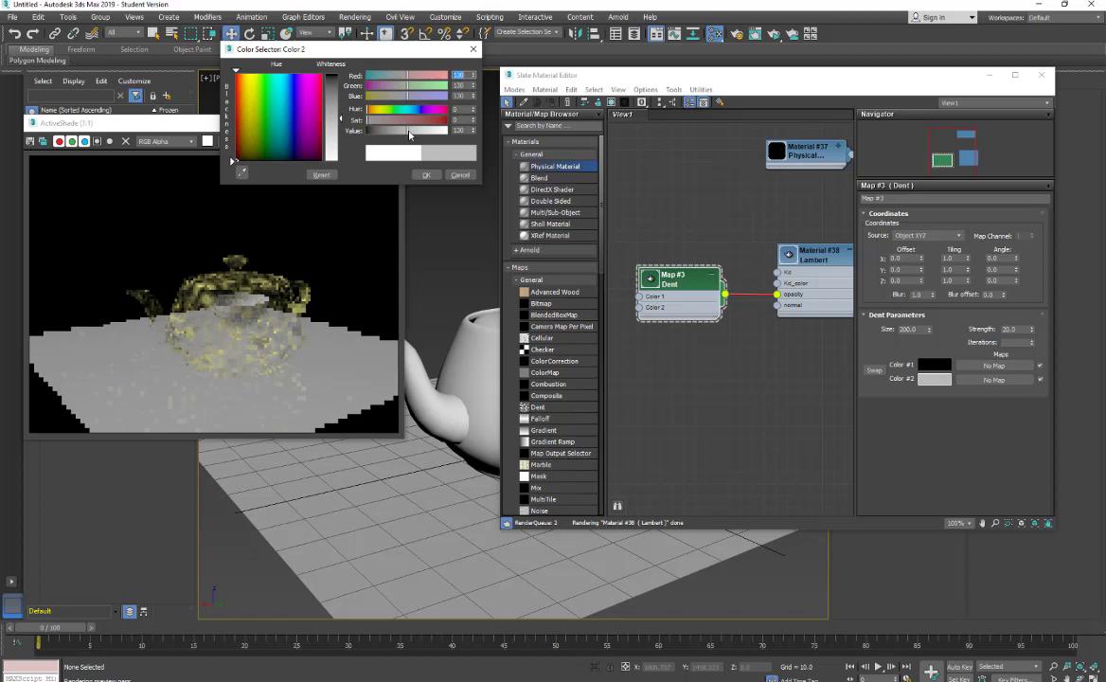
pyautogui.click(925, 365)
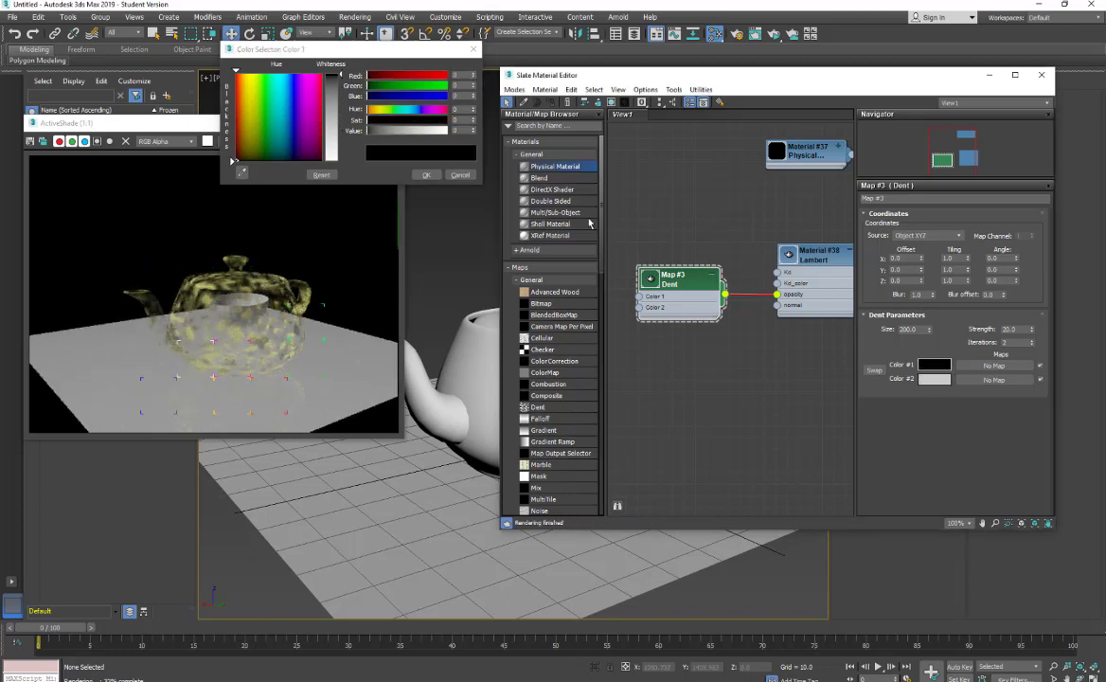
pyautogui.moveTo(371, 133); pyautogui.dragTo(394, 135)
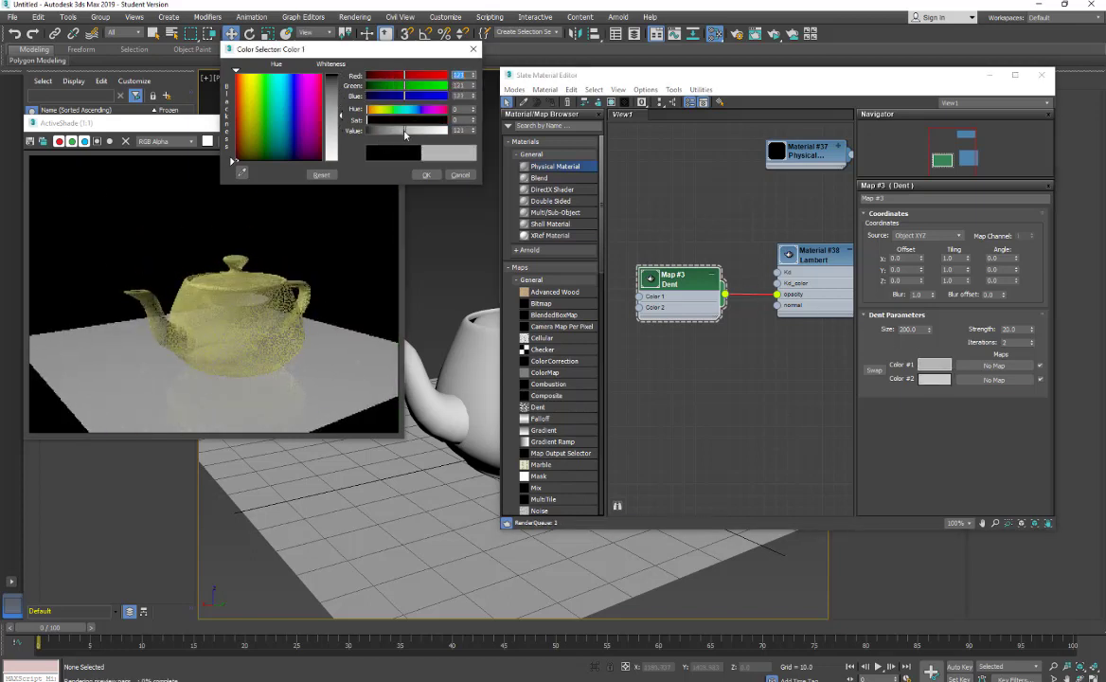
# Step: Set the Dent map's Color #2 to pure white and readjust Color #1 within medium gray
pyautogui.click(933, 379)
pyautogui.moveTo(416, 130); pyautogui.dragTo(449, 131)
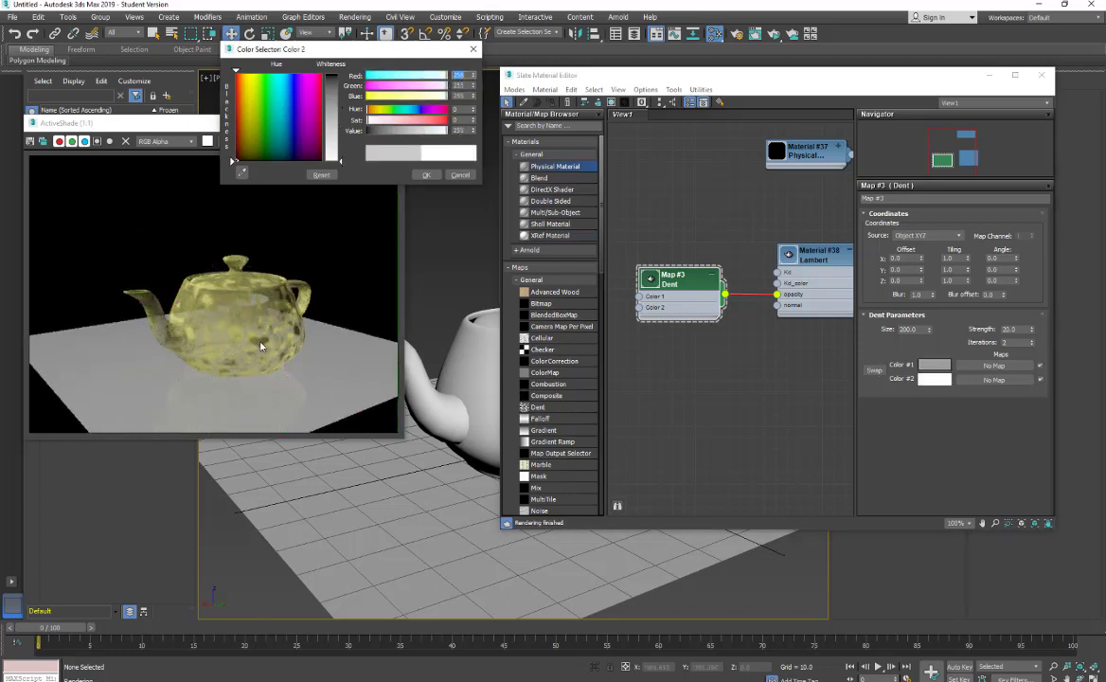
pyautogui.click(933, 367)
pyautogui.moveTo(393, 132); pyautogui.dragTo(407, 136)
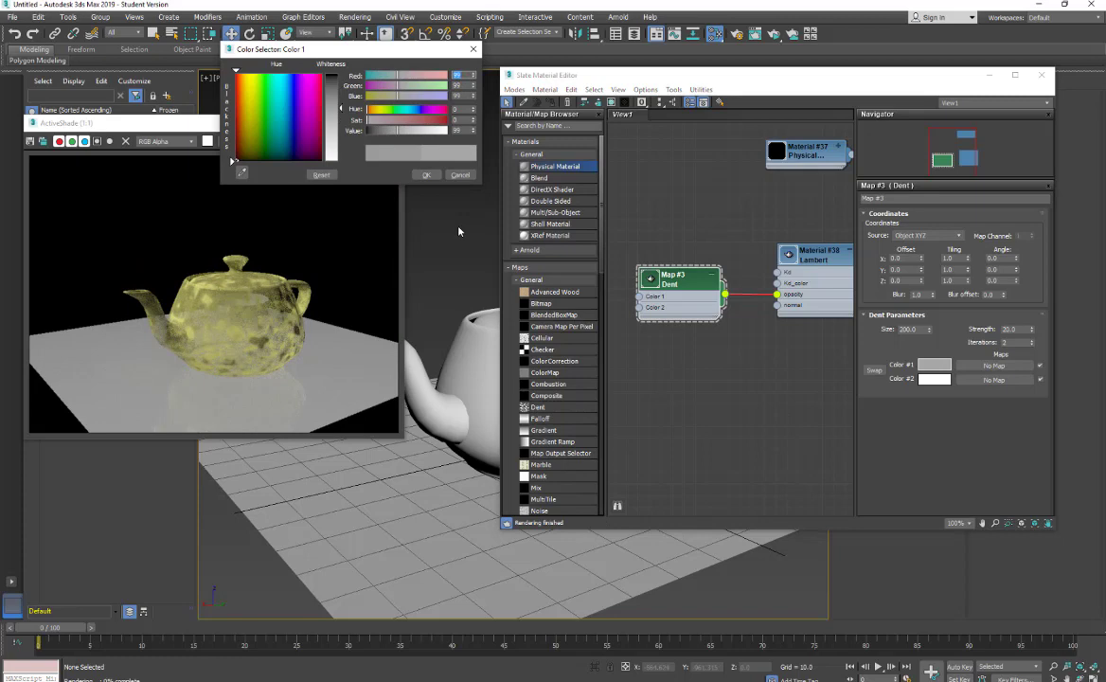
pyautogui.click(427, 175)
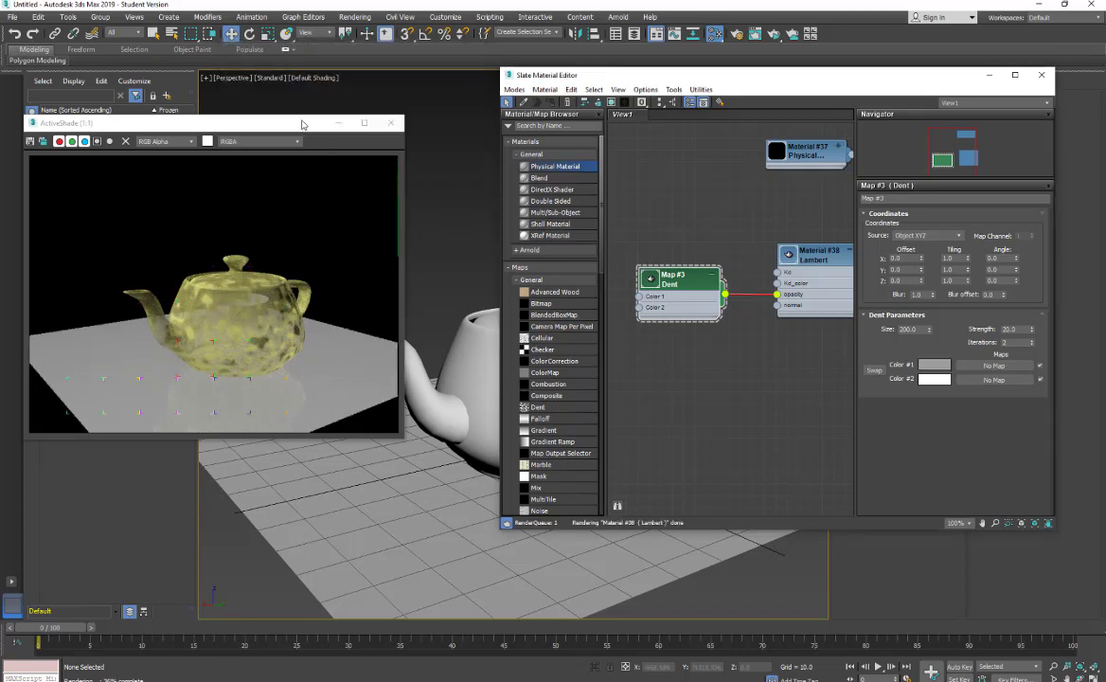
pyautogui.moveTo(776, 81); pyautogui.dragTo(717, 61)
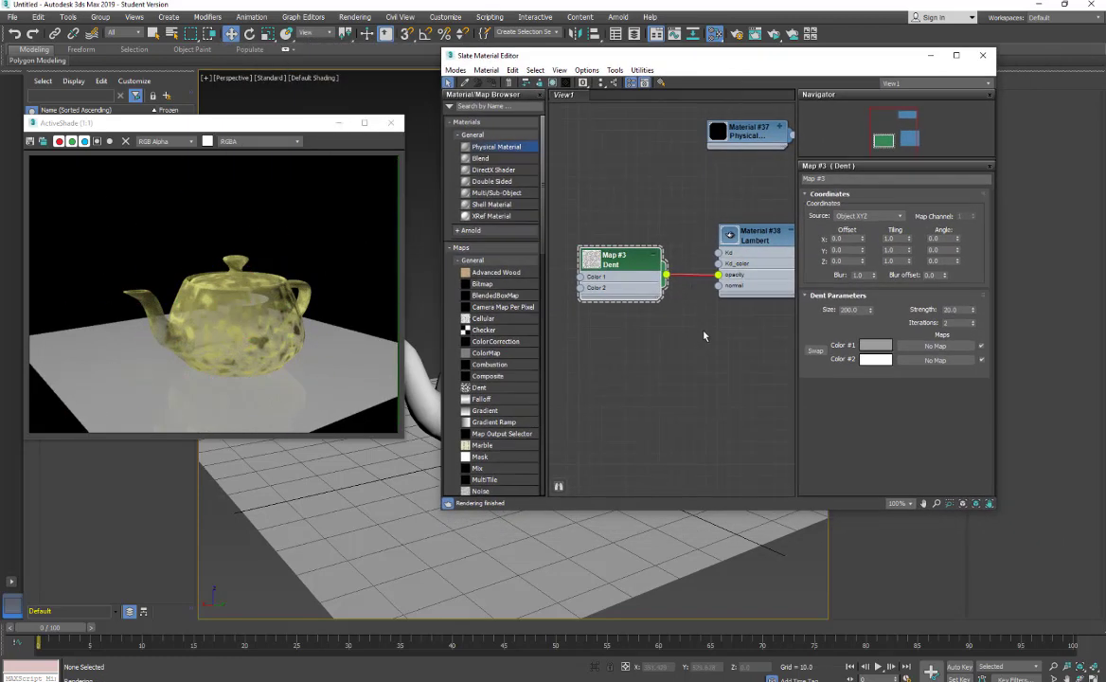
# Step: Add an Arnold Mix Shader material to the node view and align it below the Lambert material
pyautogui.moveTo(702, 336); pyautogui.dragTo(688, 346, button='middle')
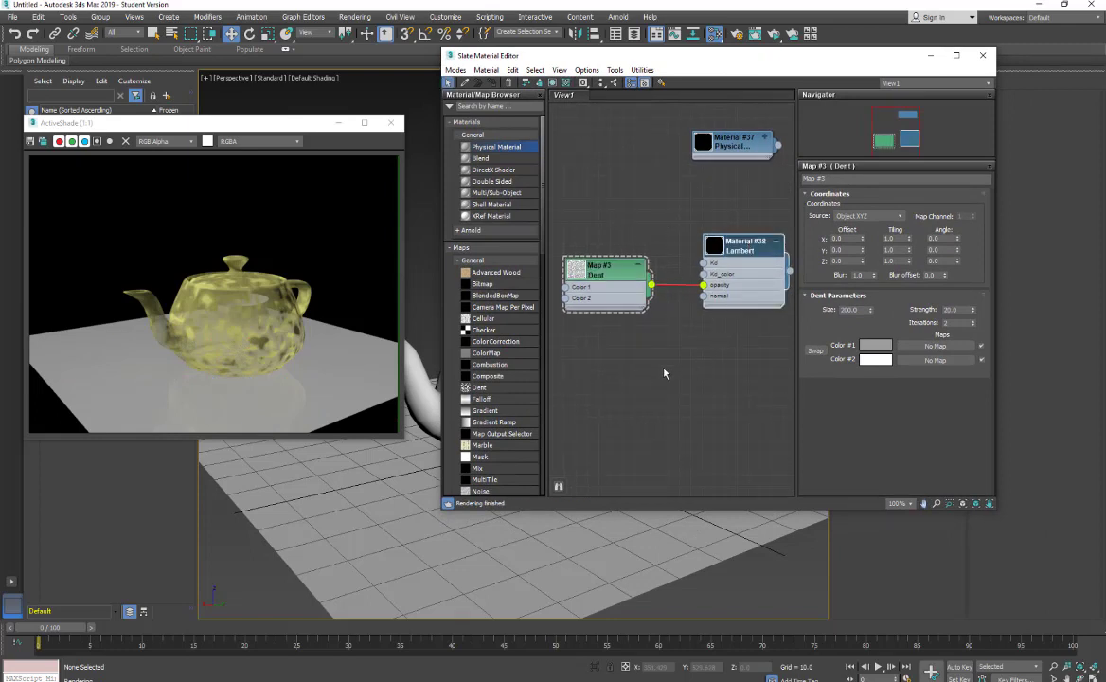
pyautogui.moveTo(664, 374); pyautogui.dragTo(644, 308, button='middle')
pyautogui.rightClick(644, 309)
pyautogui.moveTo(850, 352)
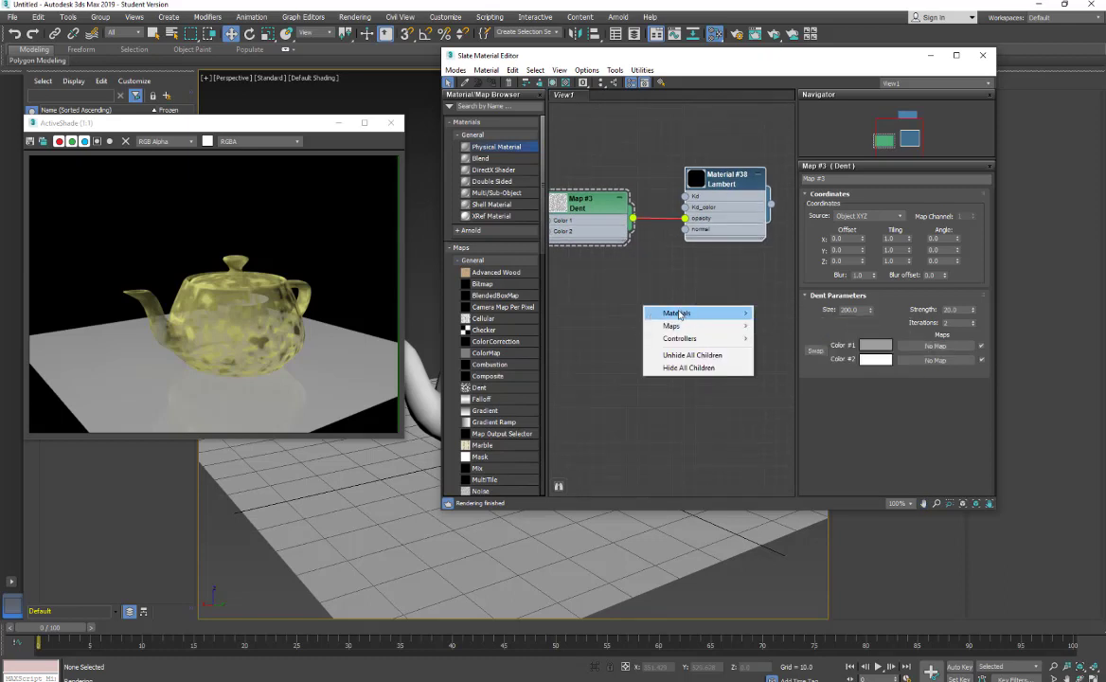
pyautogui.moveTo(678, 315)
pyautogui.moveTo(776, 325)
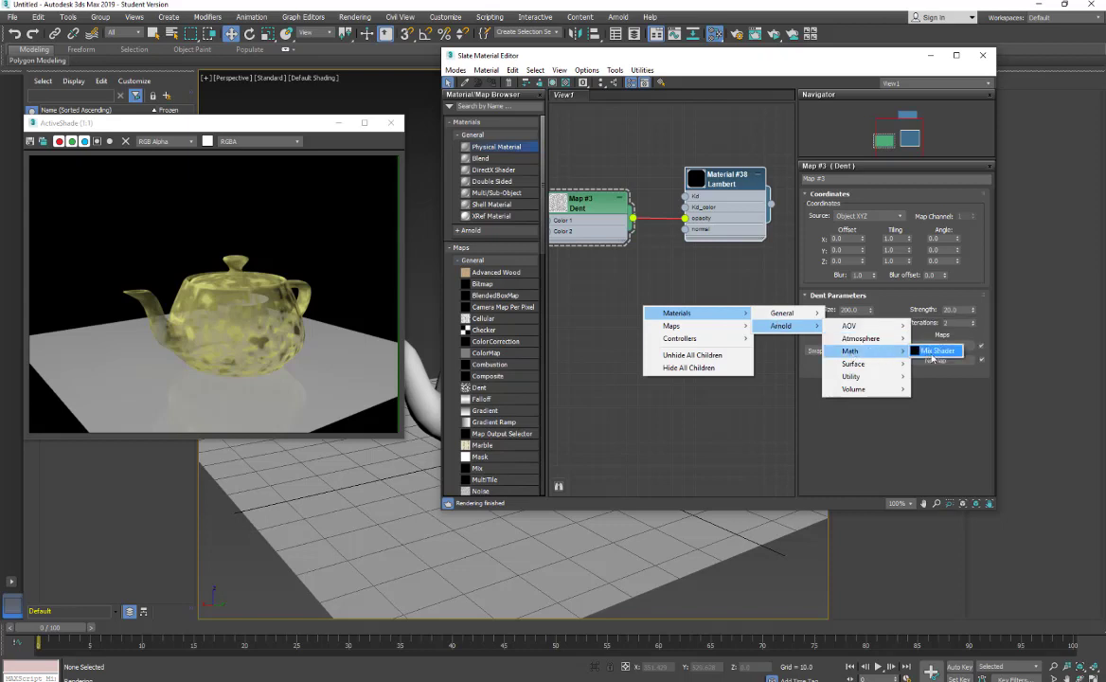
pyautogui.click(927, 351)
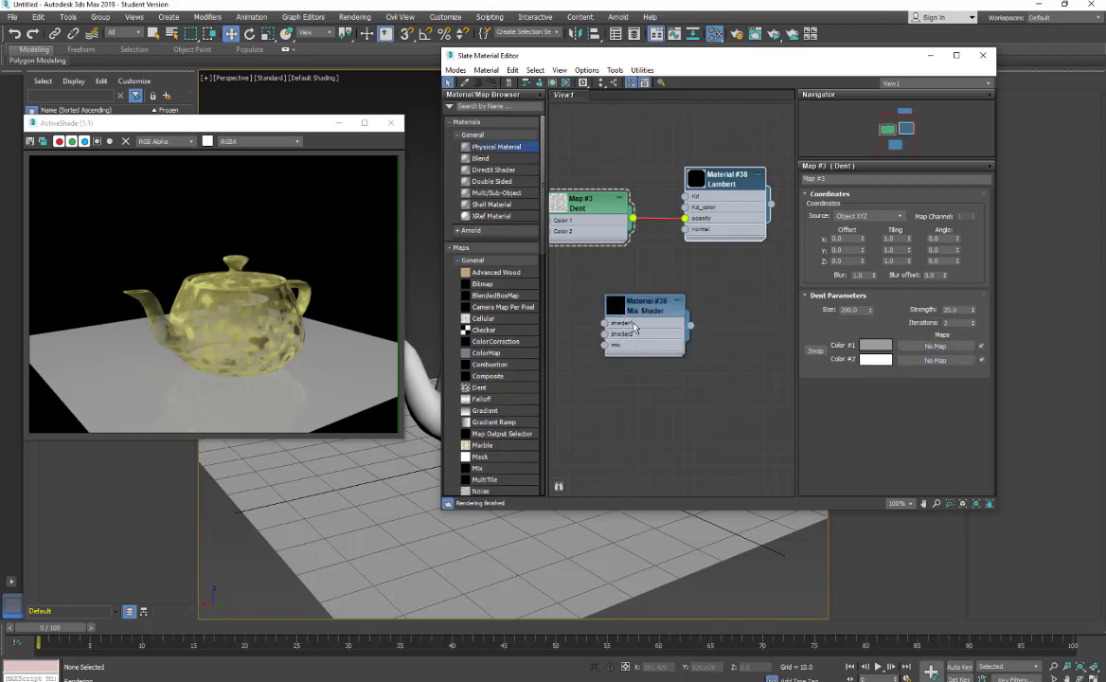
pyautogui.moveTo(628, 321); pyautogui.dragTo(700, 321)
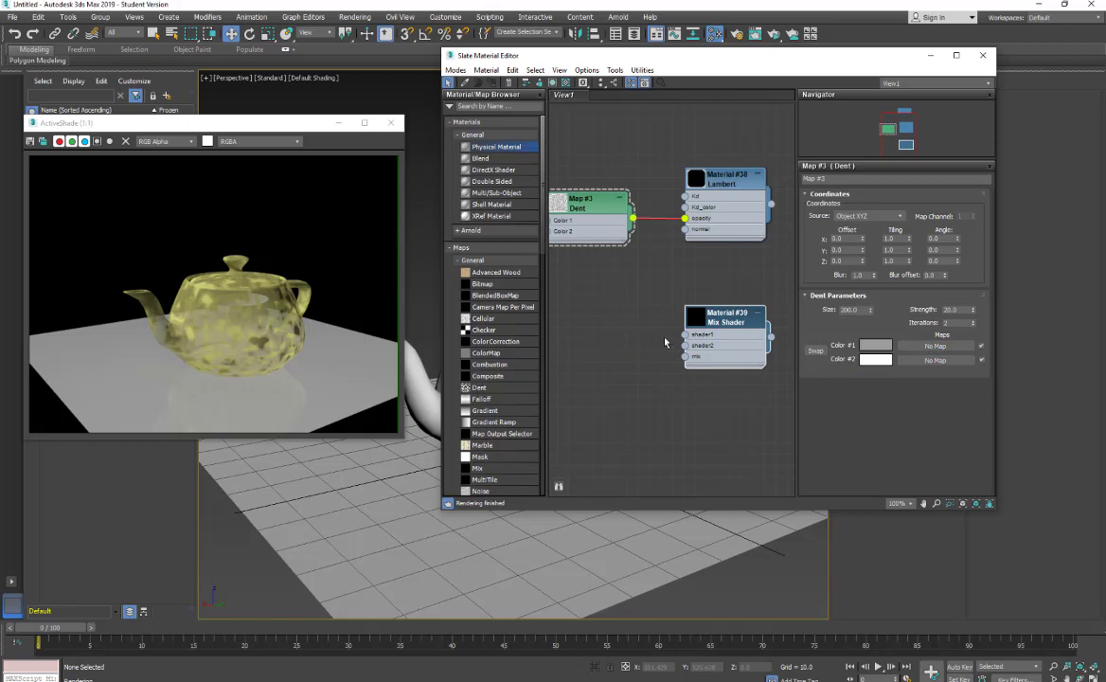
# Step: Add an Arnold Car Paint surface material beside the Mix Shader node
pyautogui.moveTo(618, 351); pyautogui.dragTo(639, 324, button='middle')
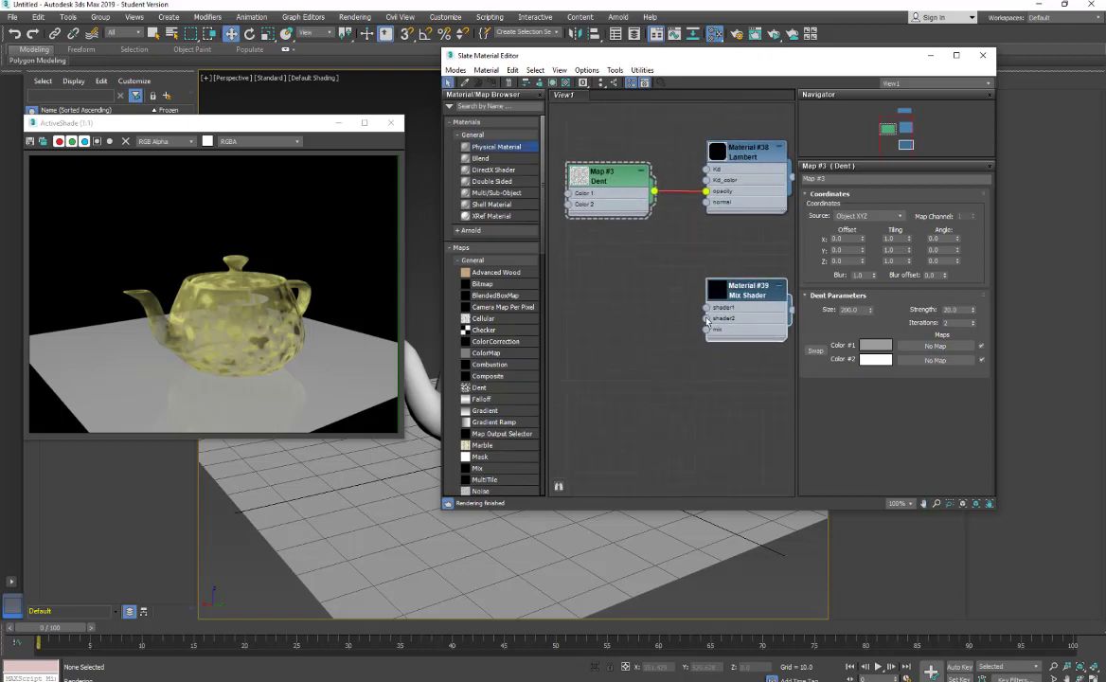
pyautogui.rightClick(598, 305)
pyautogui.moveTo(667, 310)
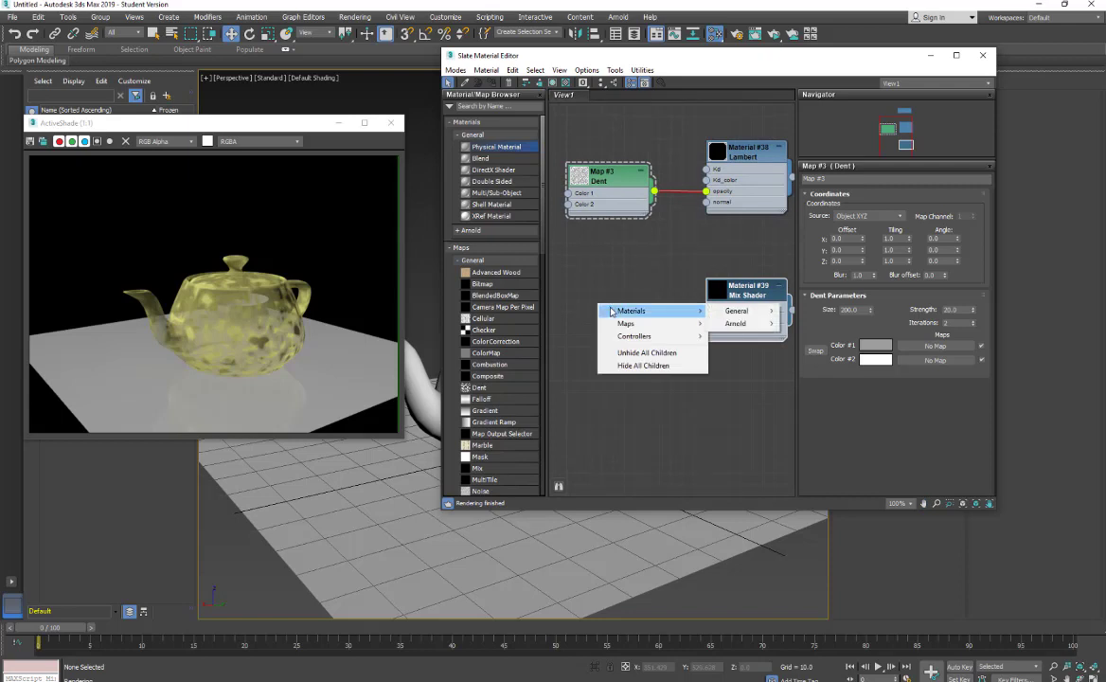
pyautogui.moveTo(736, 323)
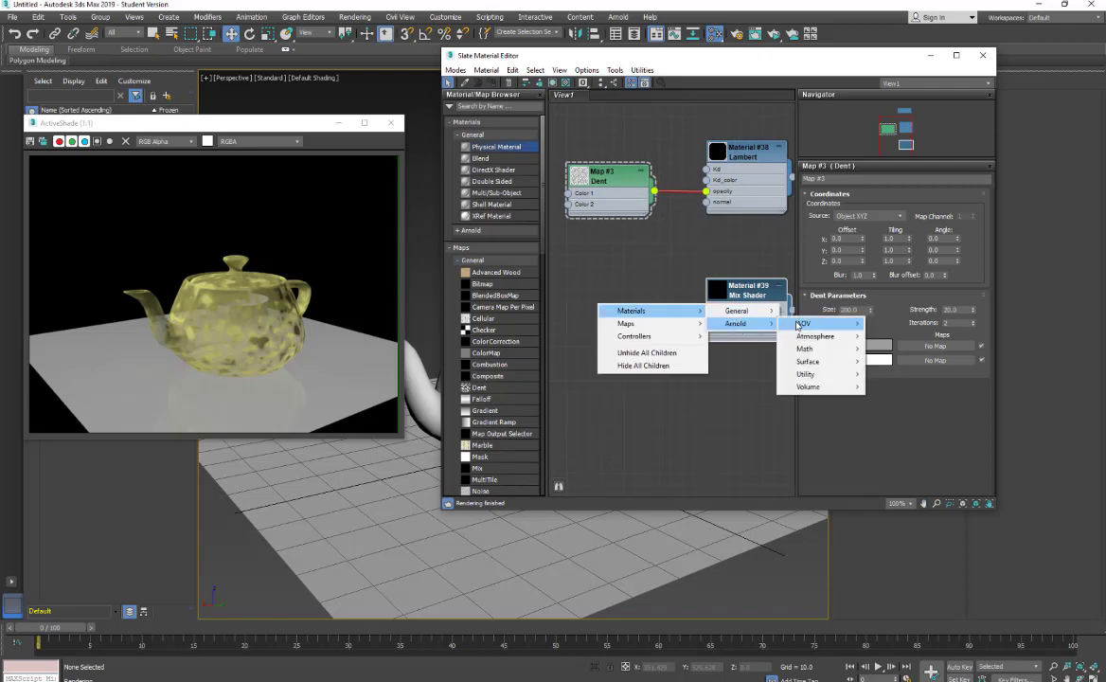
pyautogui.moveTo(801, 323)
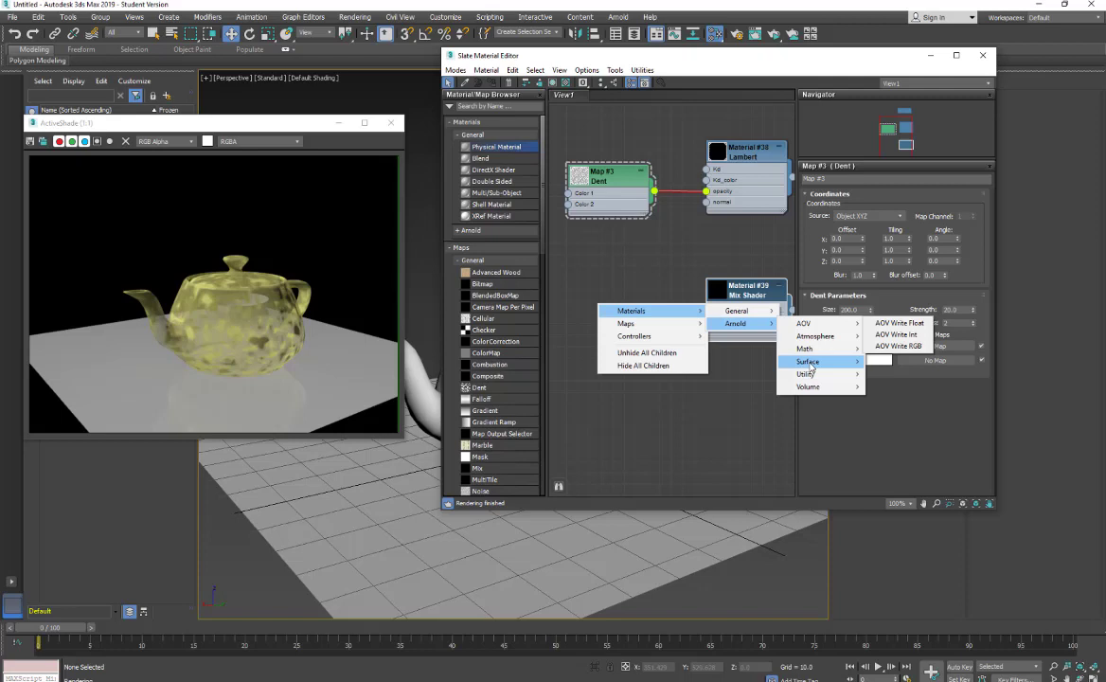
pyautogui.moveTo(810, 366)
pyautogui.click(900, 361)
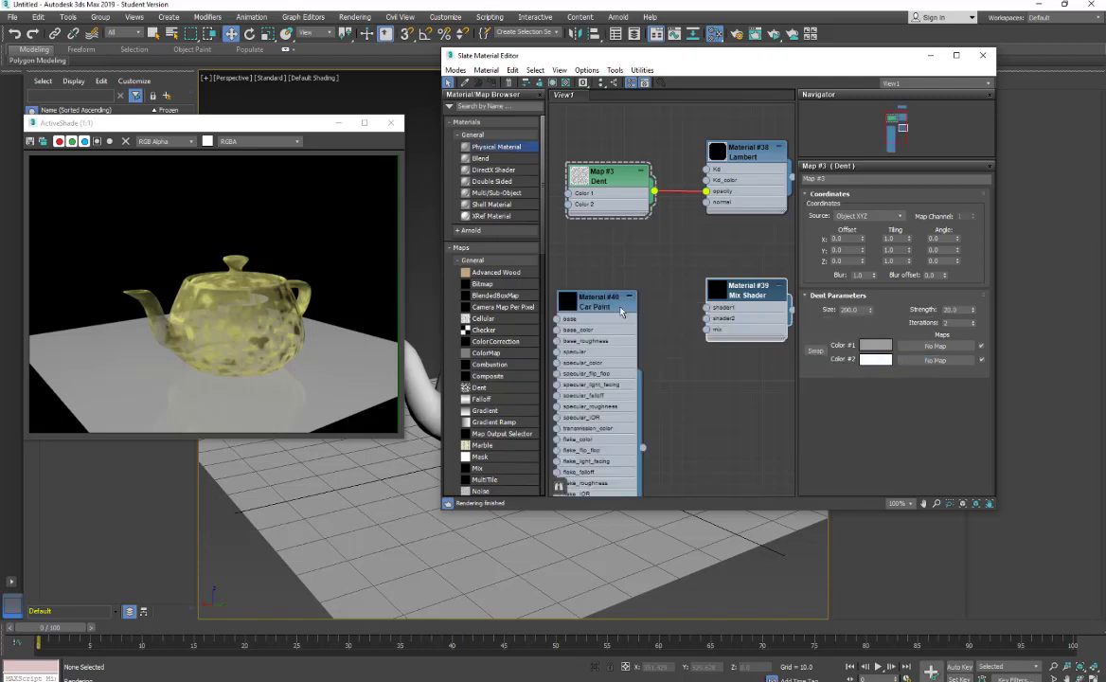
# Step: Connect the collapsed Car Paint node to the Mix Shader's shader1 input and apply the Mix Shader to the teapot
pyautogui.moveTo(642, 449); pyautogui.dragTo(706, 307)
pyautogui.click(628, 297)
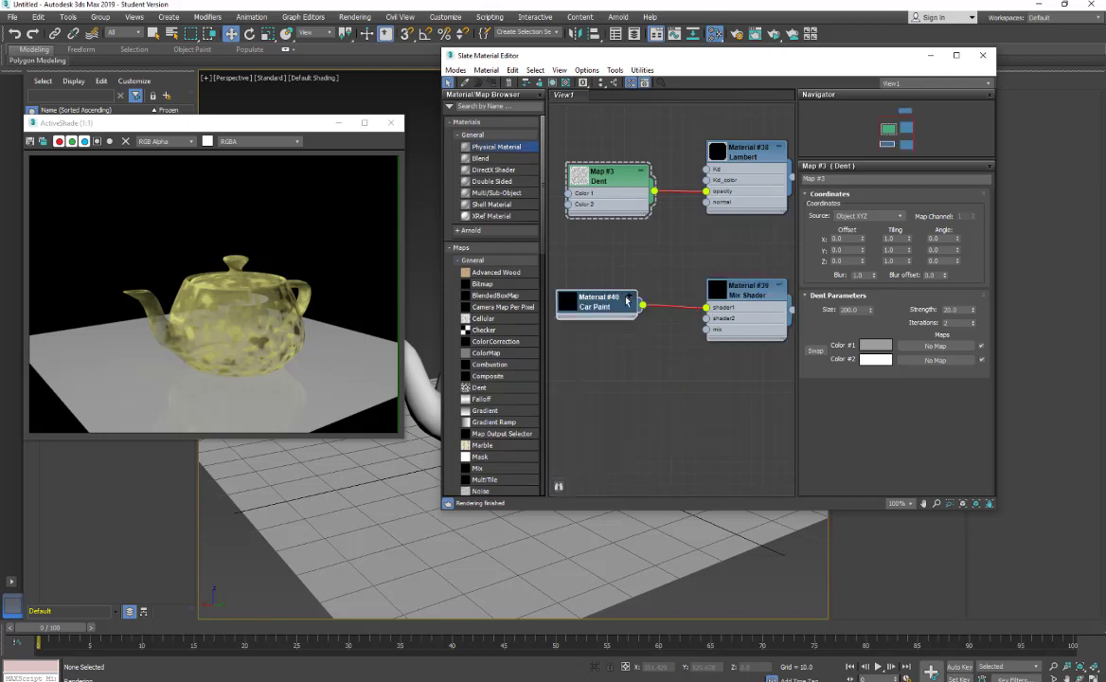
pyautogui.moveTo(573, 303); pyautogui.dragTo(562, 291)
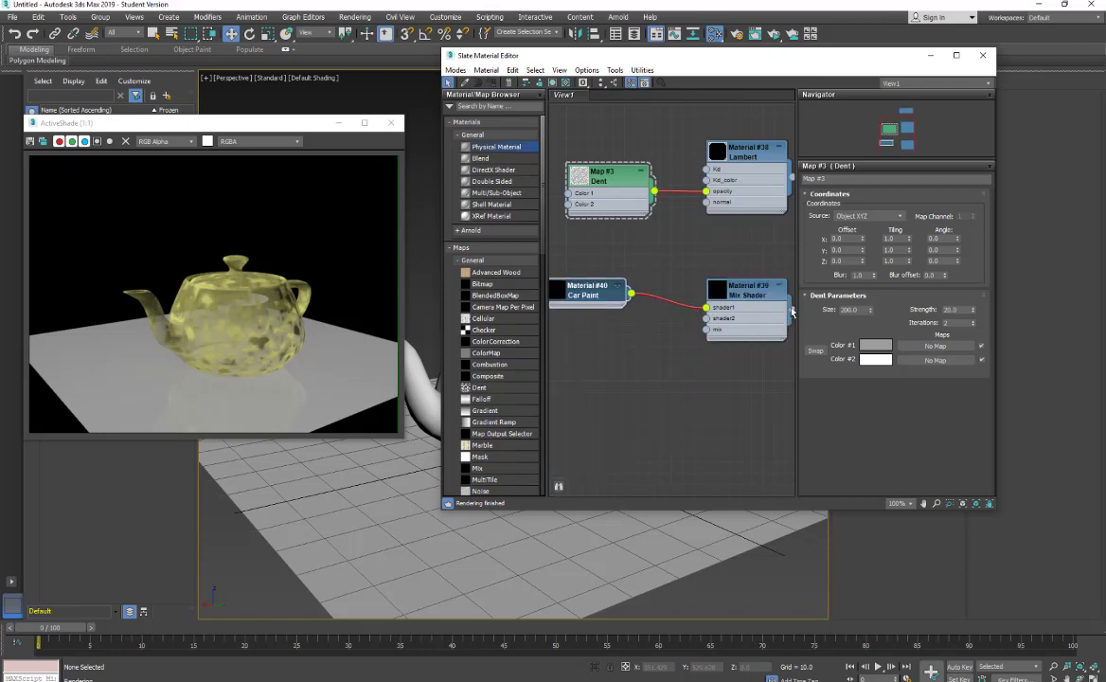
pyautogui.moveTo(789, 317); pyautogui.dragTo(424, 396)
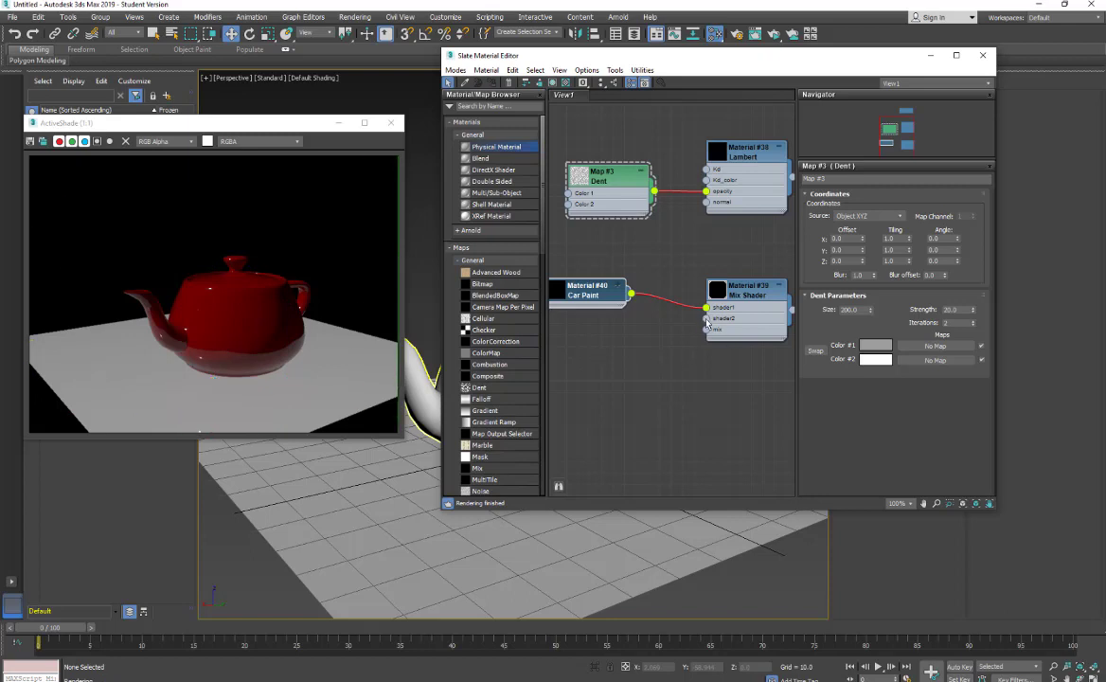
# Step: Create an Arnold Standard Surface material for the Mix Shader's shader2 input and show its parameters
pyautogui.moveTo(707, 319); pyautogui.dragTo(627, 389)
pyautogui.moveTo(637, 396)
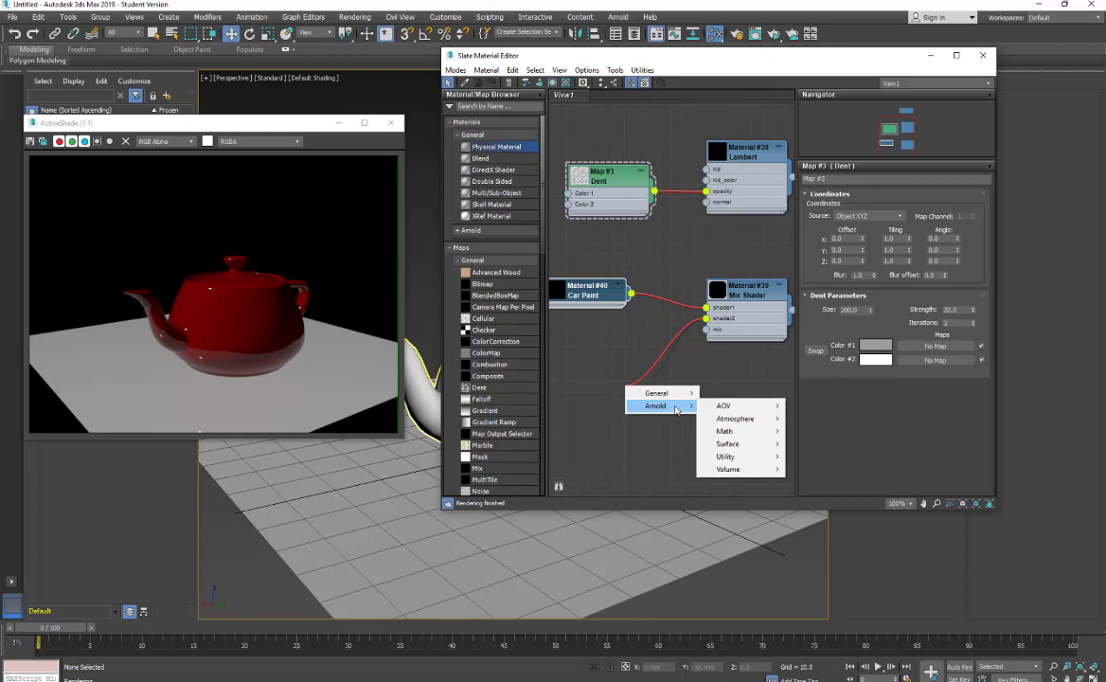
pyautogui.moveTo(733, 433)
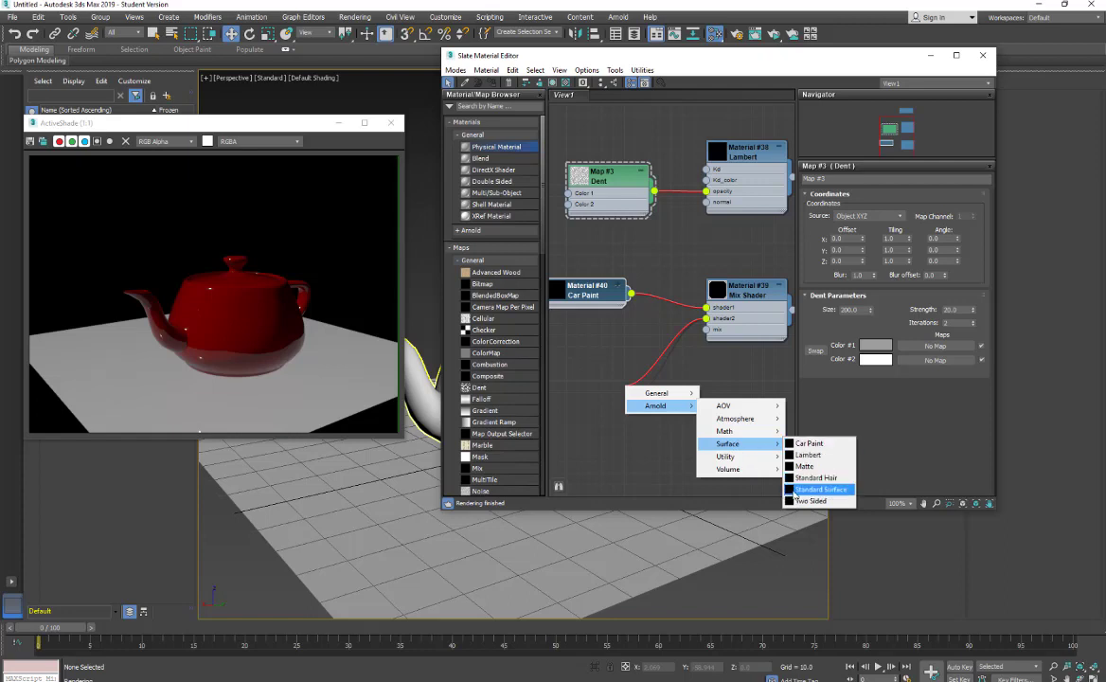
pyautogui.click(787, 490)
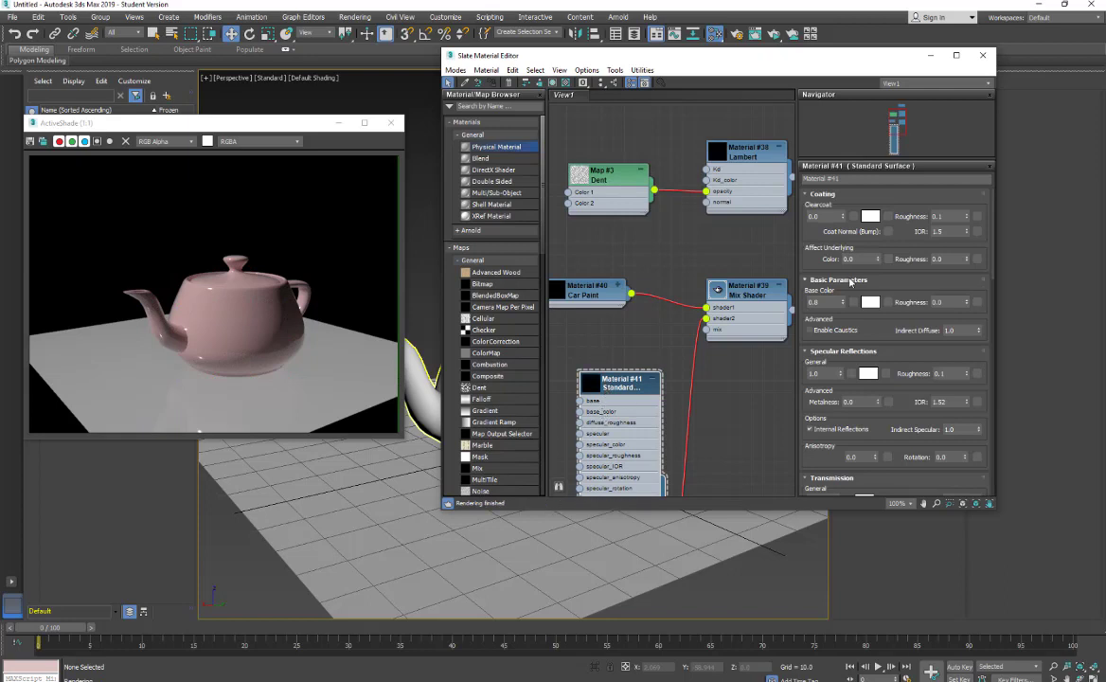
# Step: Set the Standard Surface's base color to blue with hue 0.66 and place its collapsed node below Car Paint
pyautogui.click(869, 301)
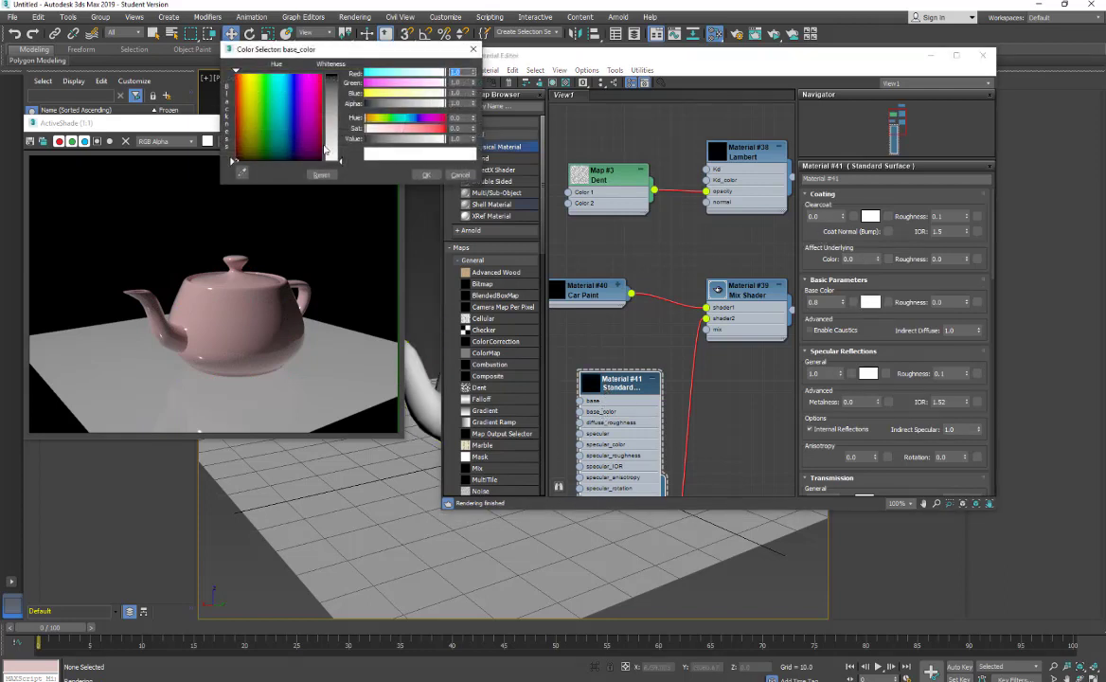
pyautogui.click(293, 133)
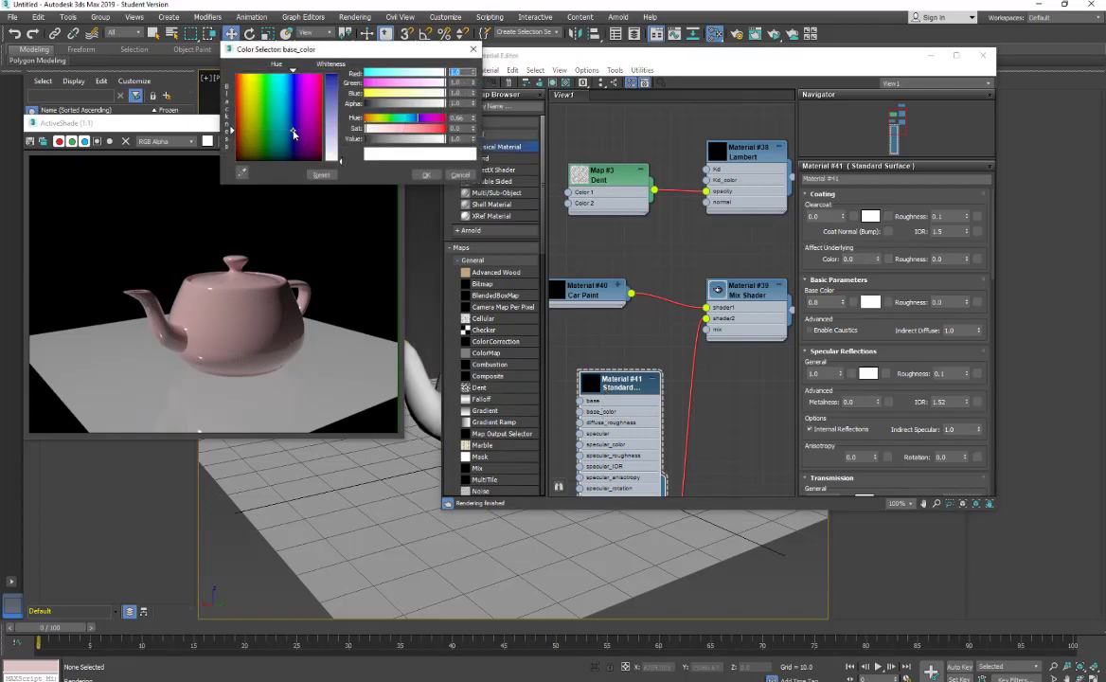
pyautogui.click(434, 128)
pyautogui.click(425, 174)
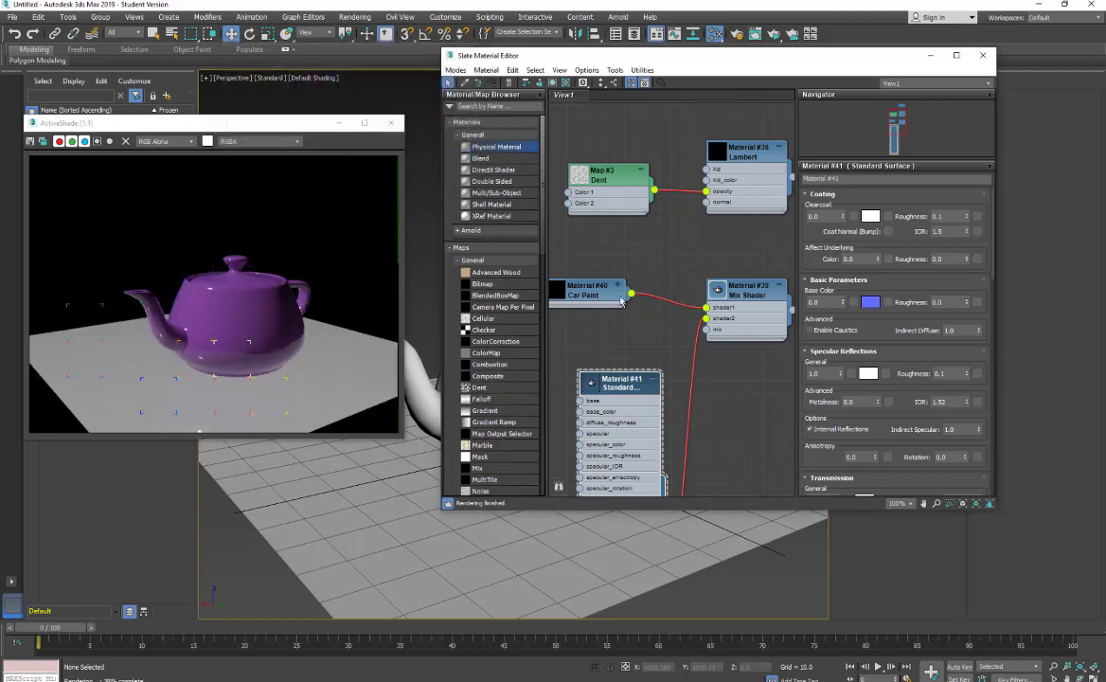
pyautogui.click(650, 380)
pyautogui.moveTo(623, 377)
pyautogui.mouseDown()
pyautogui.moveTo(610, 333)
pyautogui.moveTo(586, 326)
pyautogui.mouseUp()
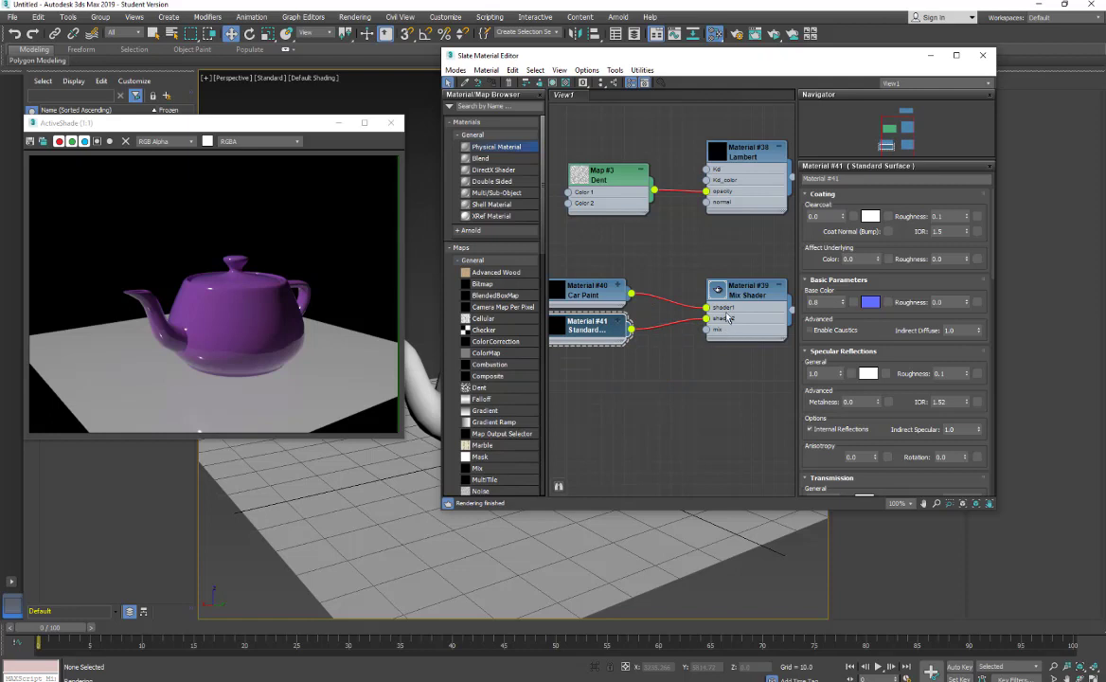
# Step: Open the Mix Shader's parameters and set its mix value to 0.48
pyautogui.click(747, 293)
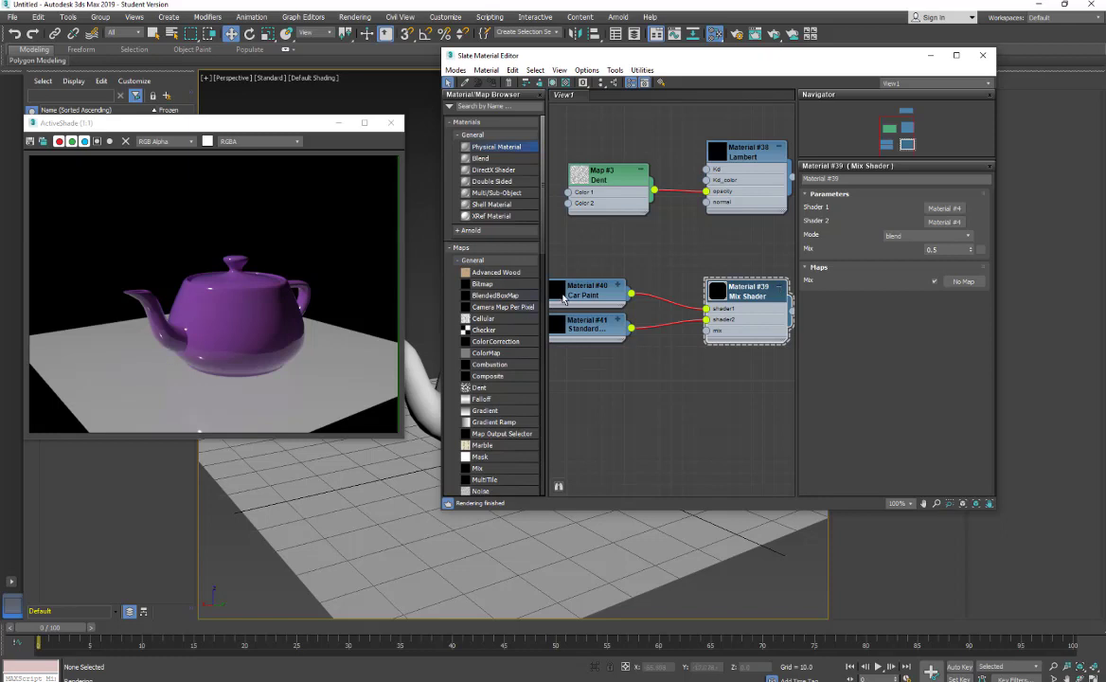
pyautogui.moveTo(580, 323); pyautogui.dragTo(592, 322)
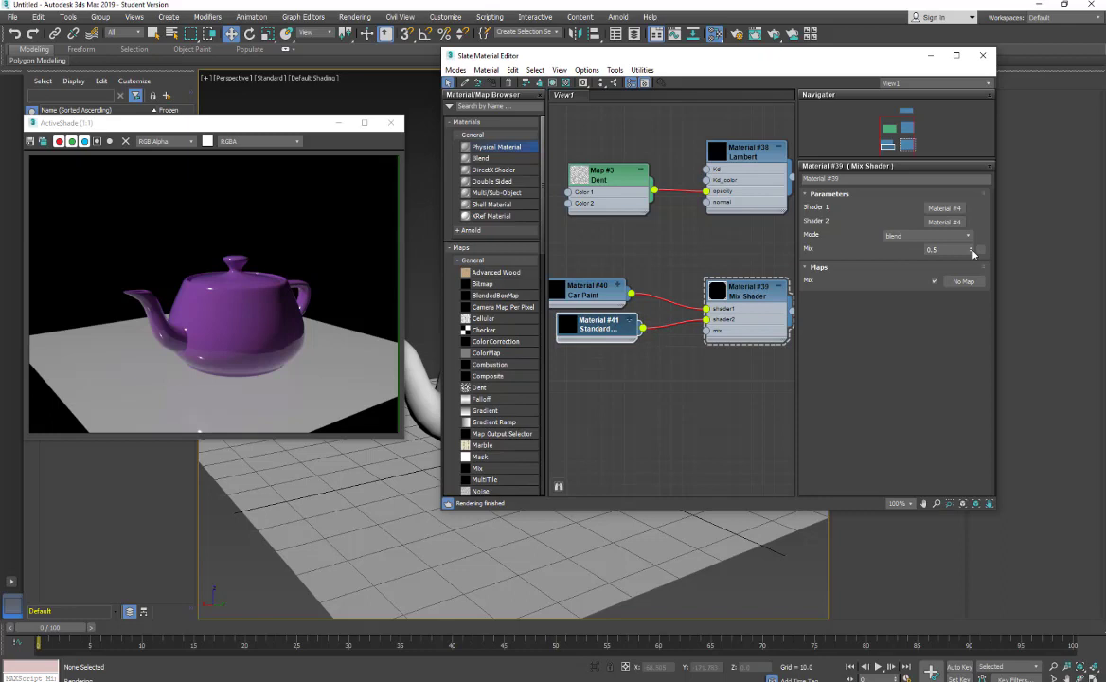
pyautogui.moveTo(972, 251)
pyautogui.mouseDown()
pyautogui.moveTo(969, 224)
pyautogui.moveTo(971, 280)
pyautogui.moveTo(972, 251)
pyautogui.mouseUp()
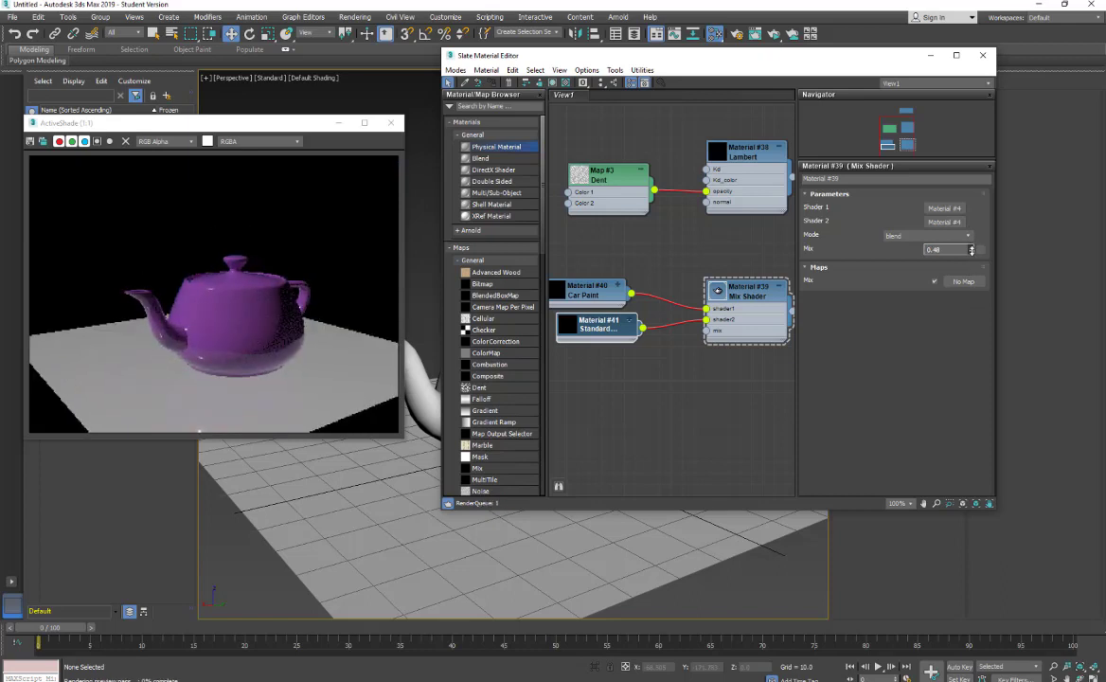
# Step: Try the add mode on the Mix Shader and switch it back to blend
pyautogui.click(899, 236)
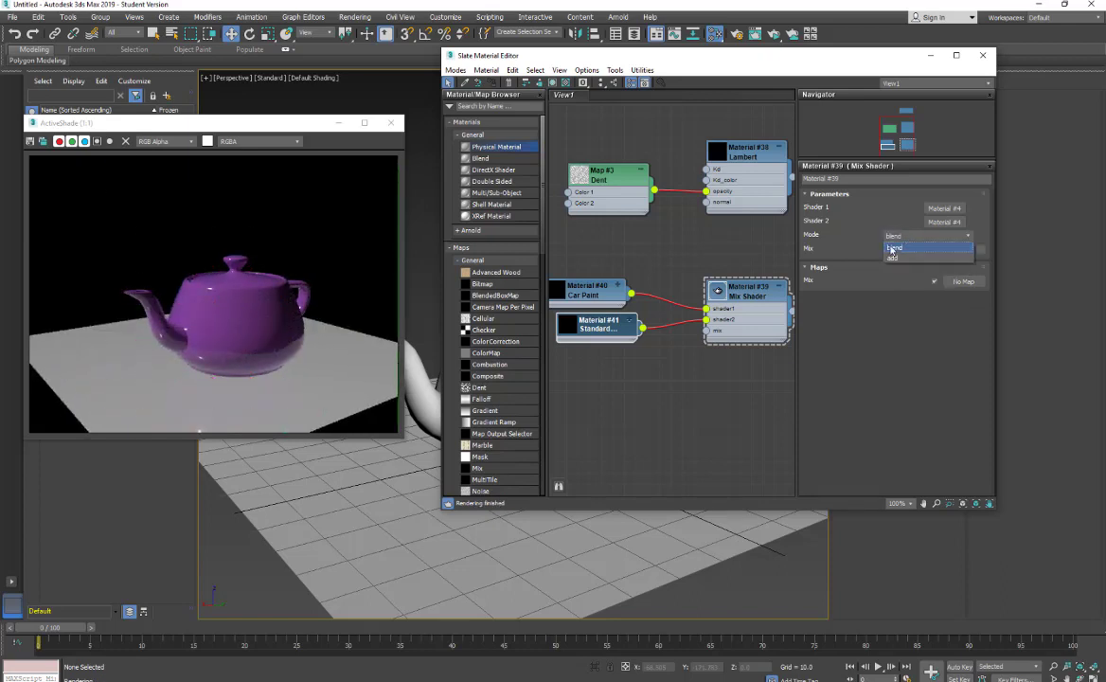
pyautogui.click(893, 258)
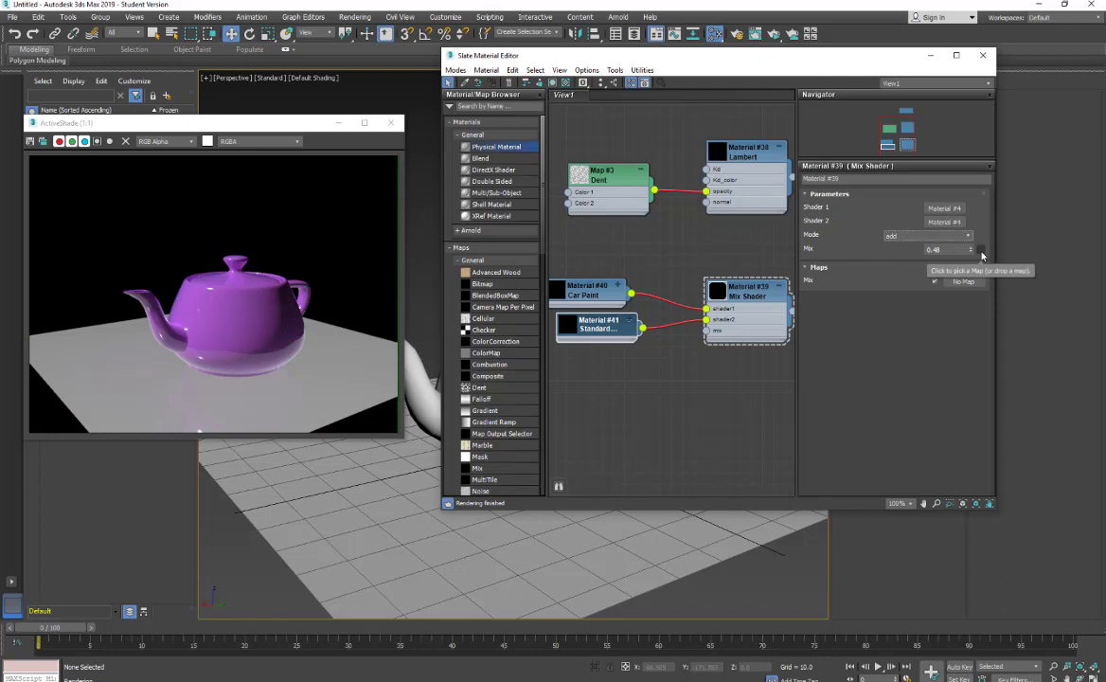
pyautogui.click(931, 236)
pyautogui.click(928, 245)
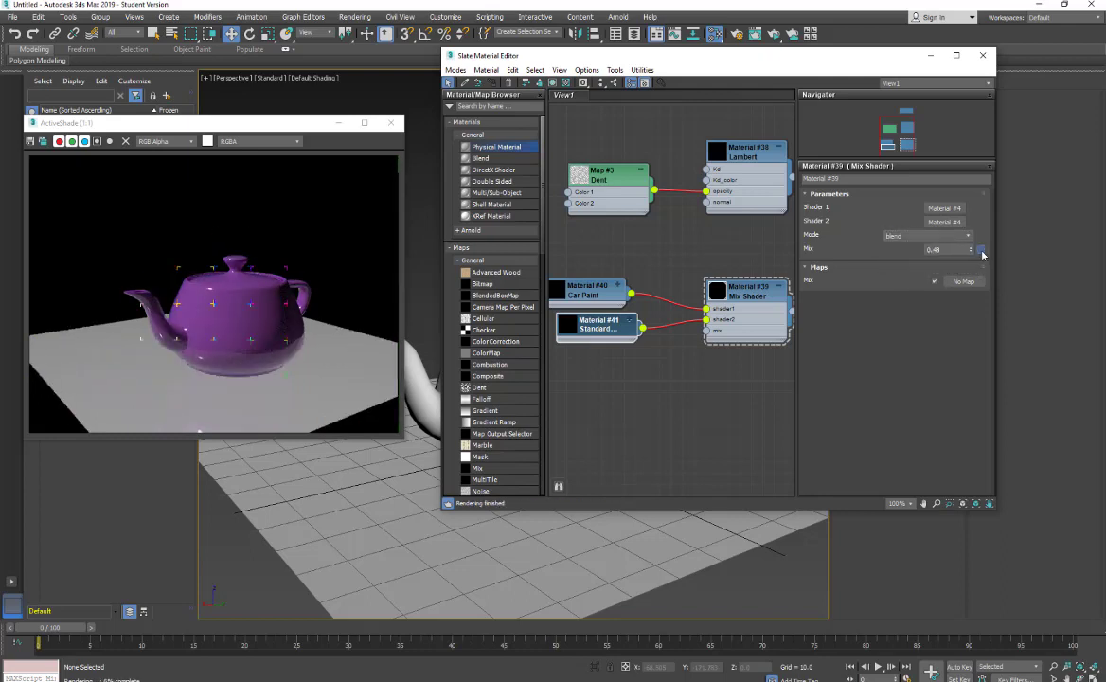
# Step: Assign a Dent map to the Mix Shader's mix value and place its node below the Standard Surface
pyautogui.click(981, 250)
pyautogui.click(740, 454)
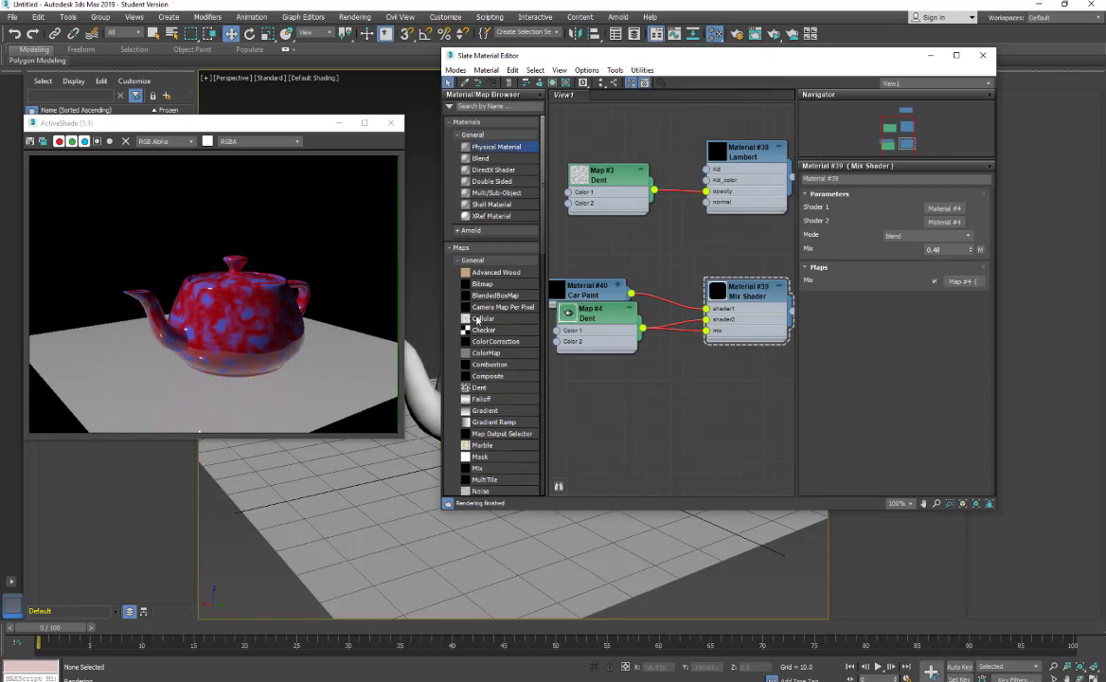
pyautogui.moveTo(615, 320); pyautogui.dragTo(627, 389)
pyautogui.moveTo(735, 332); pyautogui.dragTo(738, 321)
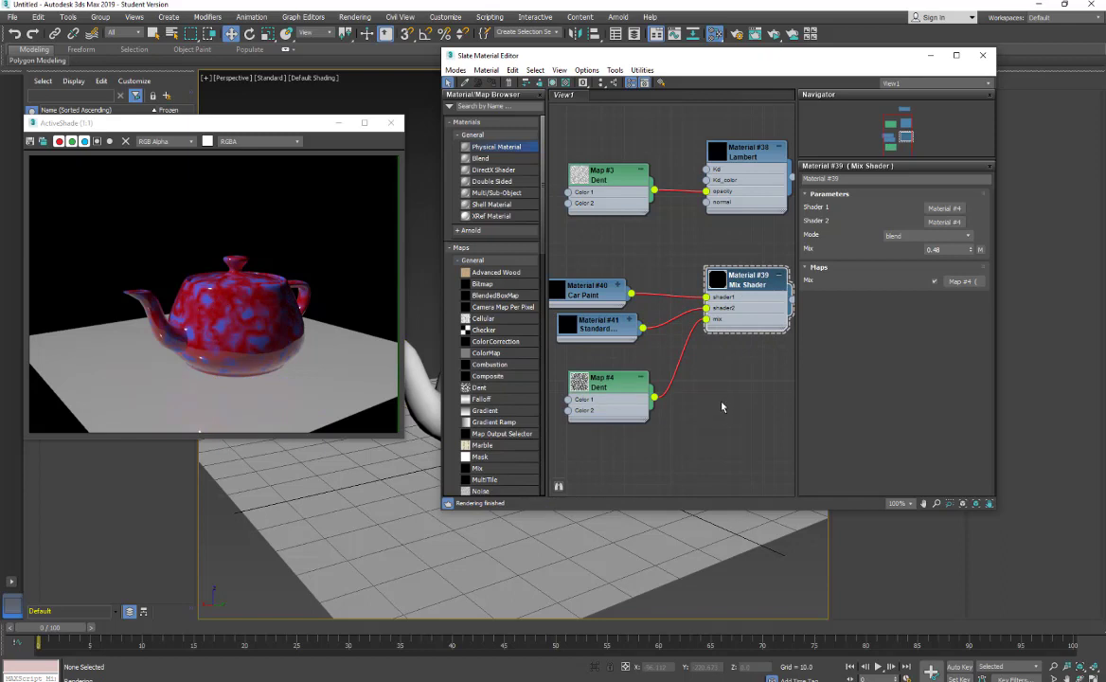
# Step: Add an Arnold Map to Material utility material and position it below the Mix Shader
pyautogui.moveTo(736, 390); pyautogui.dragTo(679, 318, button='middle')
pyautogui.rightClick(685, 372)
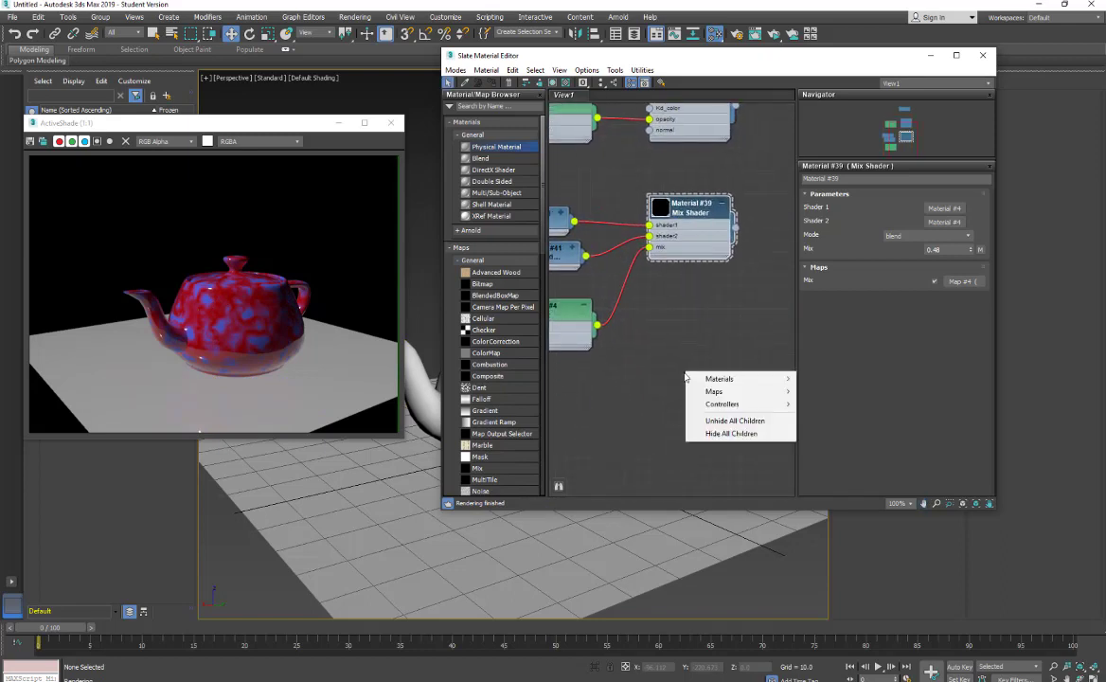
pyautogui.moveTo(704, 382)
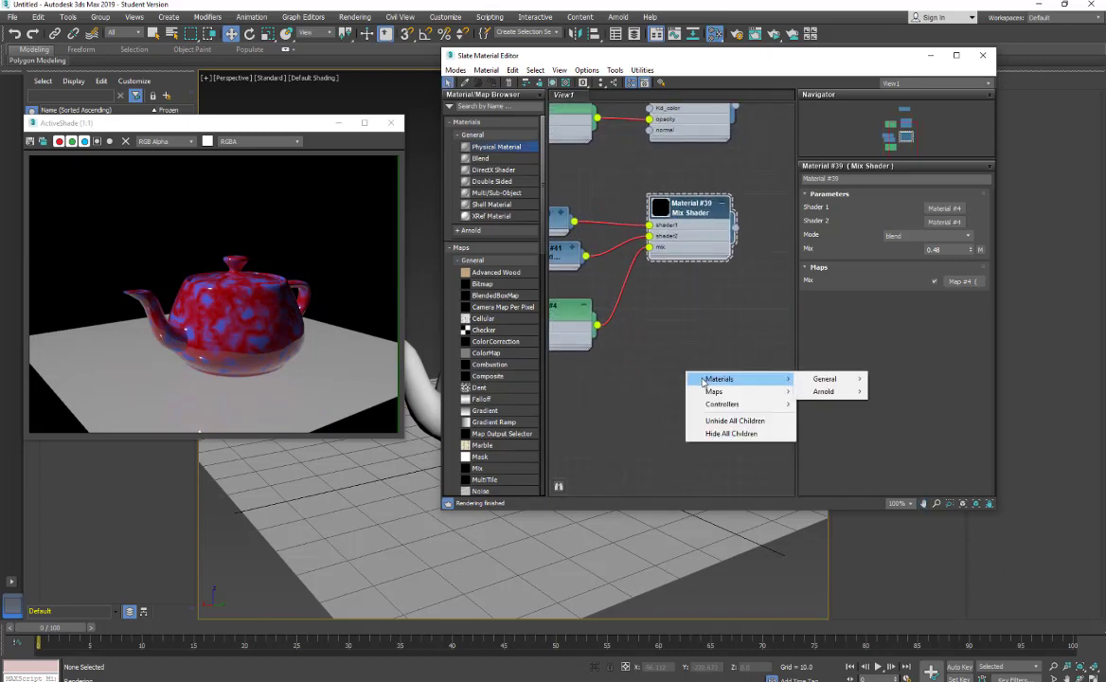
pyautogui.moveTo(825, 391)
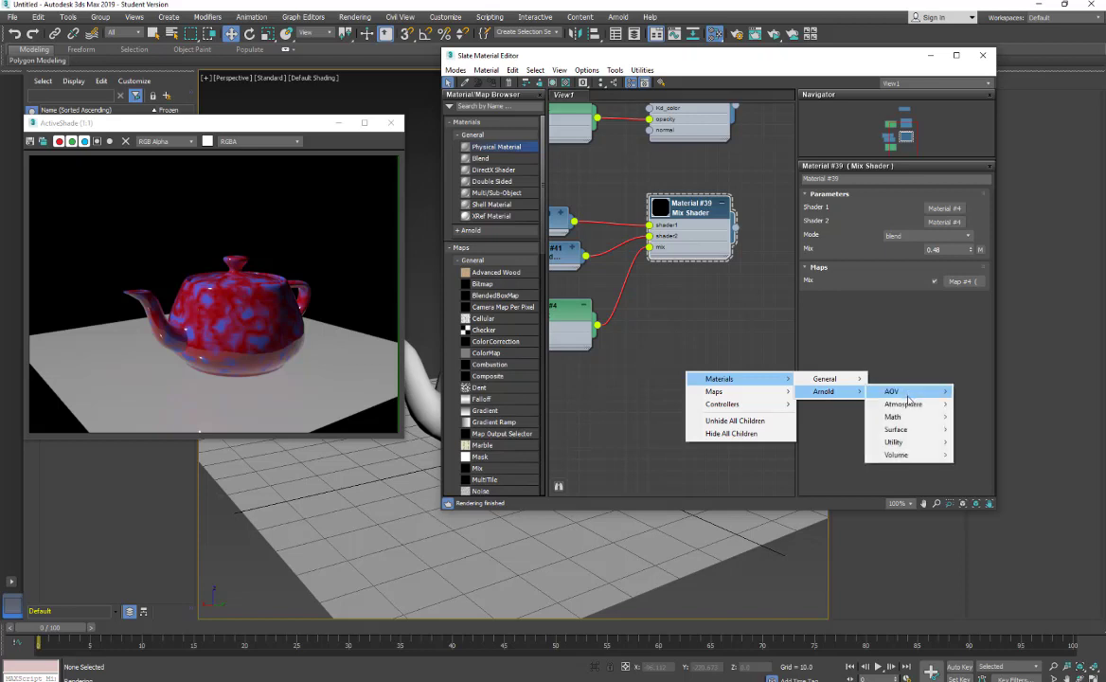
pyautogui.moveTo(898, 441)
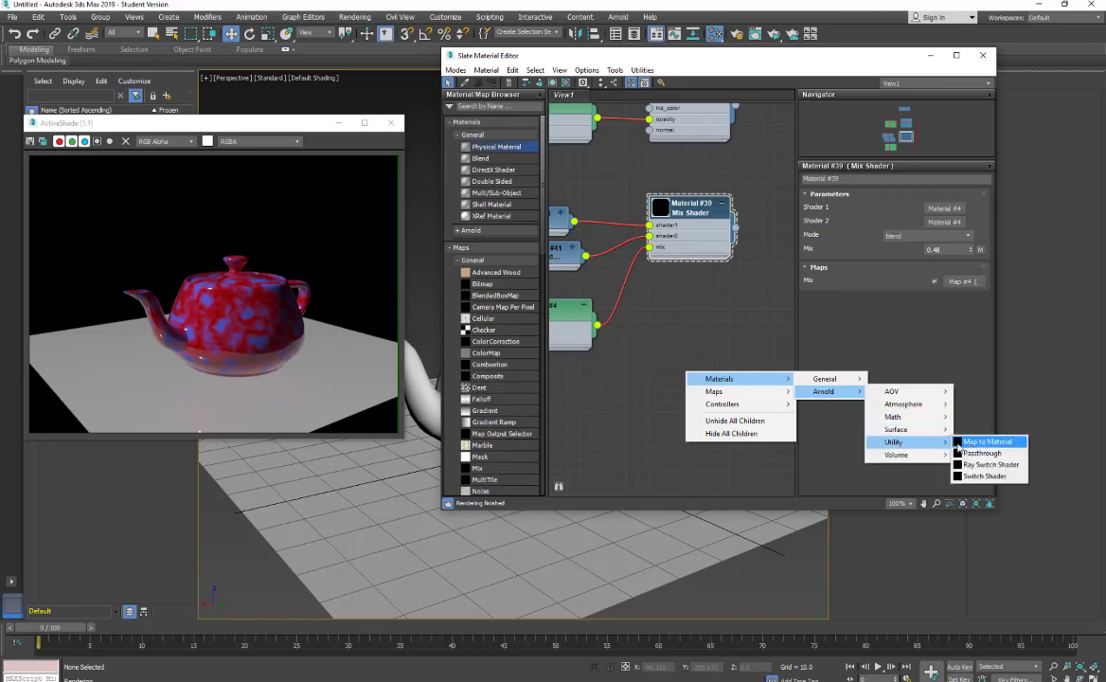
pyautogui.click(985, 441)
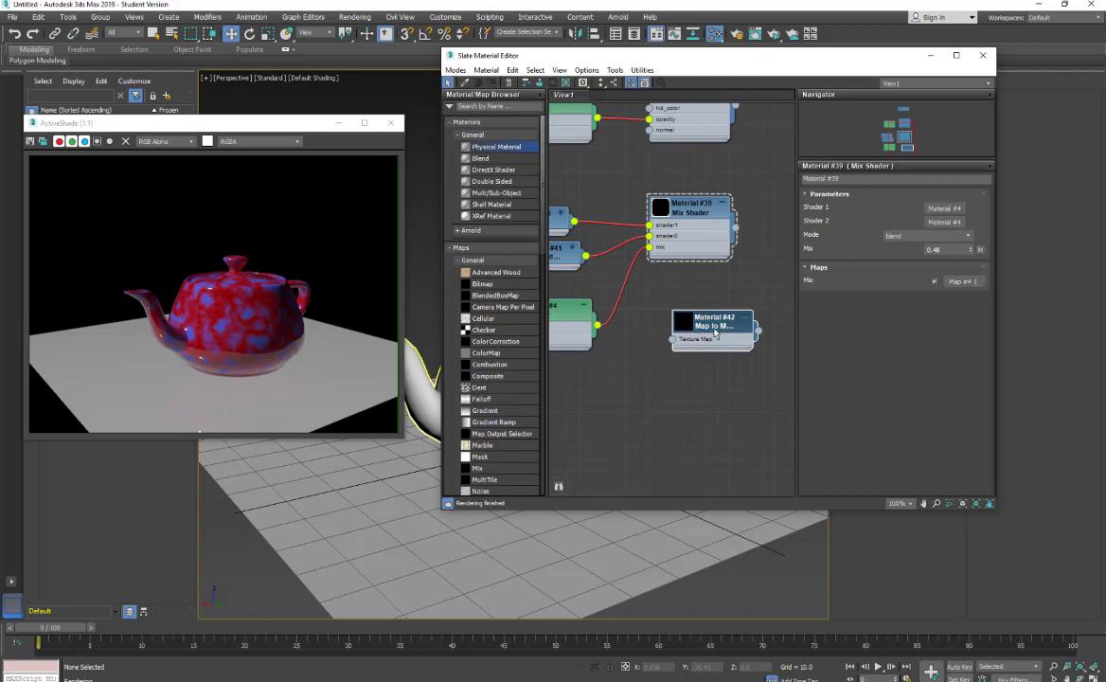
pyautogui.moveTo(743, 341); pyautogui.dragTo(753, 329)
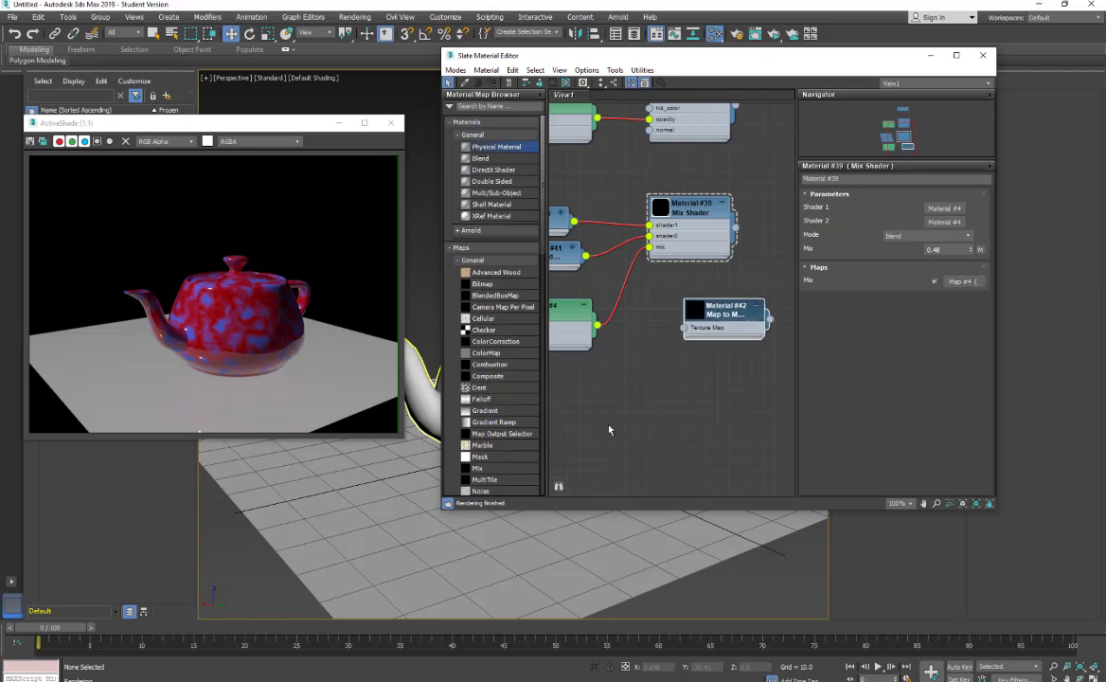
# Step: Add an Arnold Wireframe utility map below the Map to Material node and move the material editor aside to uncover the teapot
pyautogui.rightClick(633, 430)
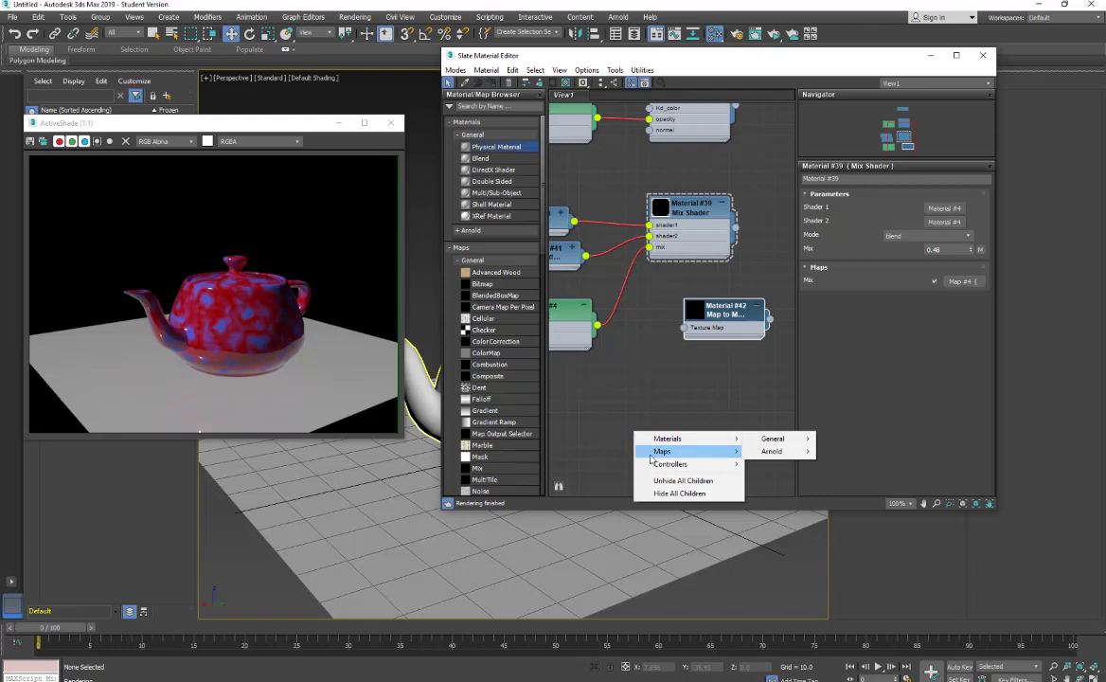
pyautogui.moveTo(769, 465)
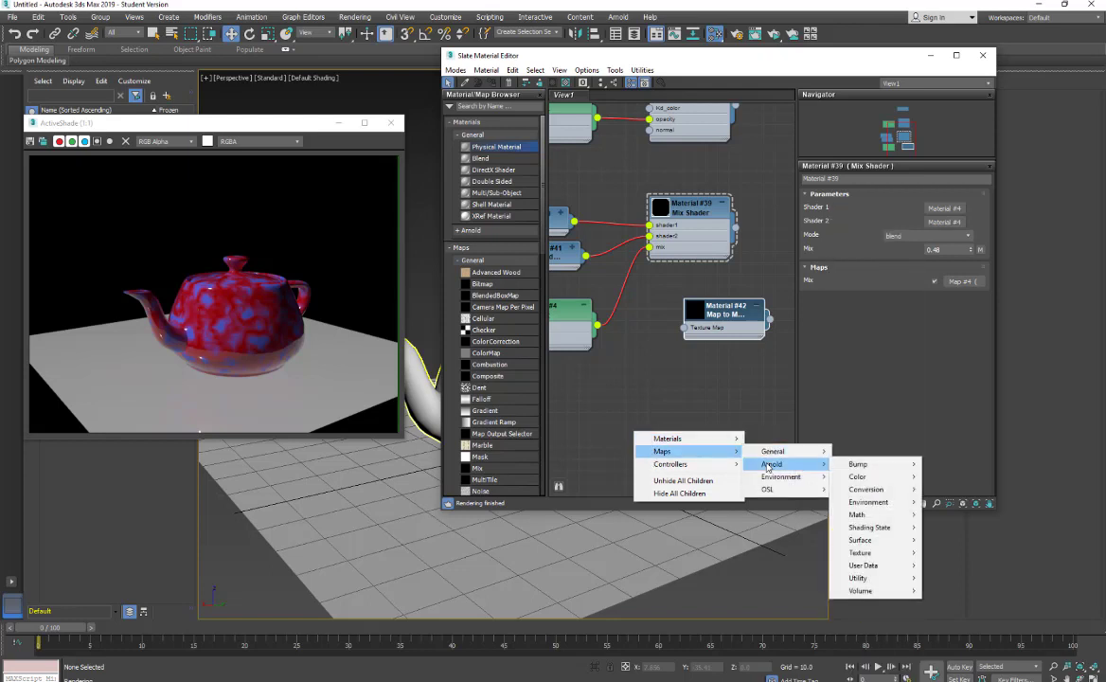
pyautogui.moveTo(858, 578)
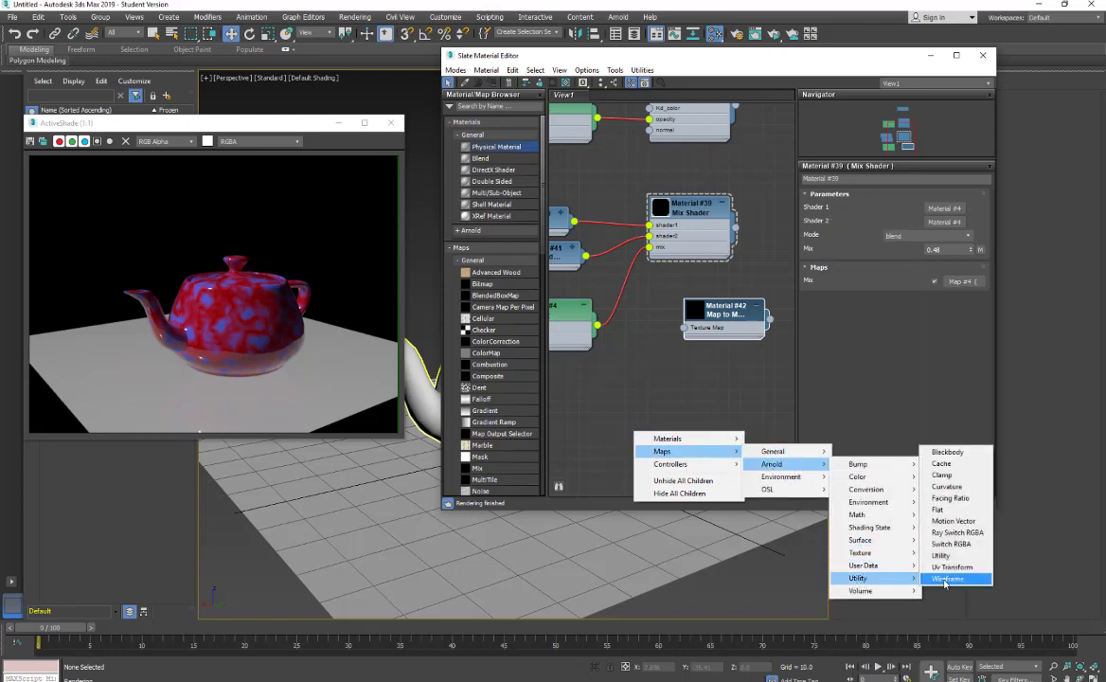
pyautogui.click(945, 579)
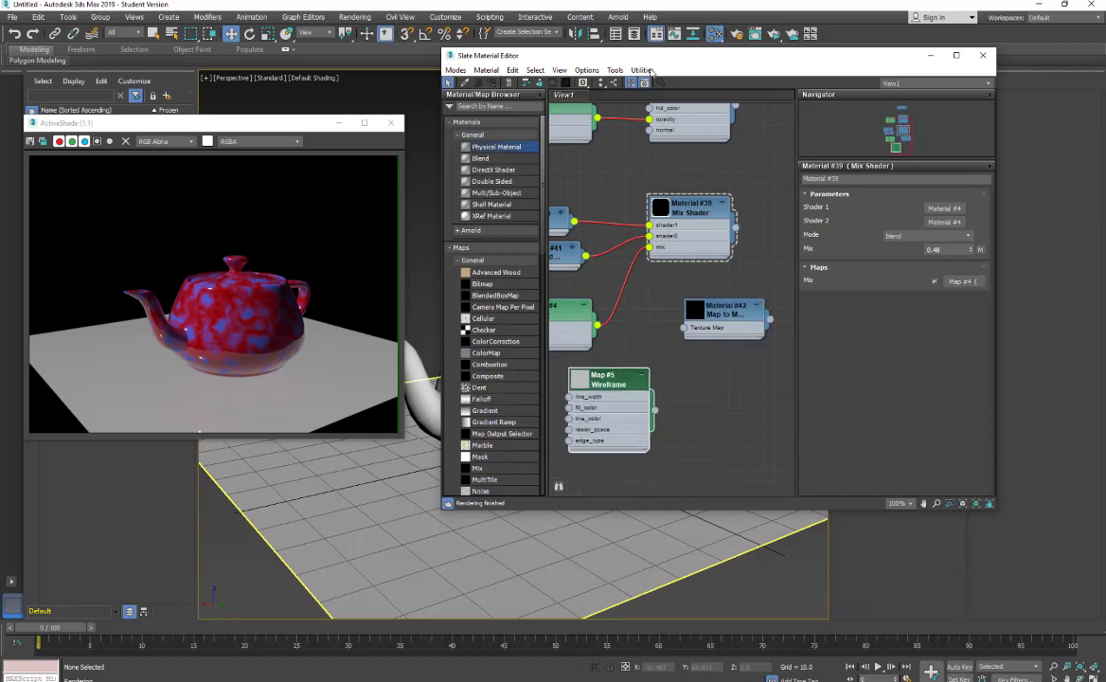
pyautogui.moveTo(616, 57); pyautogui.dragTo(761, 39)
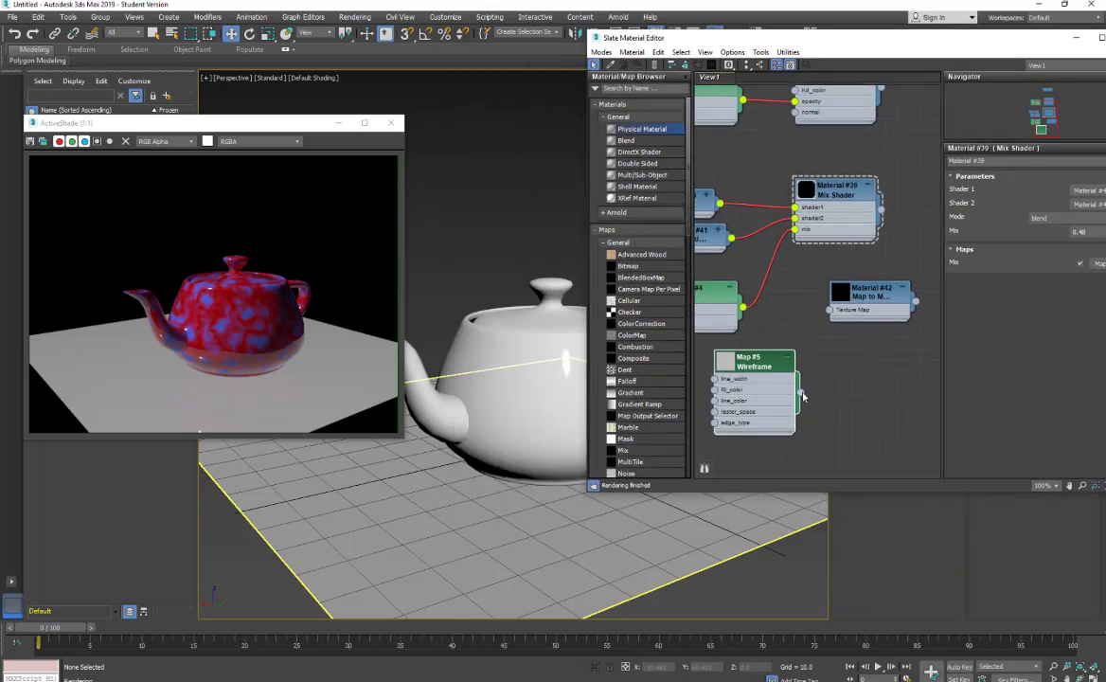
# Step: Try to assign the Wireframe map directly to the teapot
pyautogui.moveTo(802, 393); pyautogui.dragTo(545, 414)
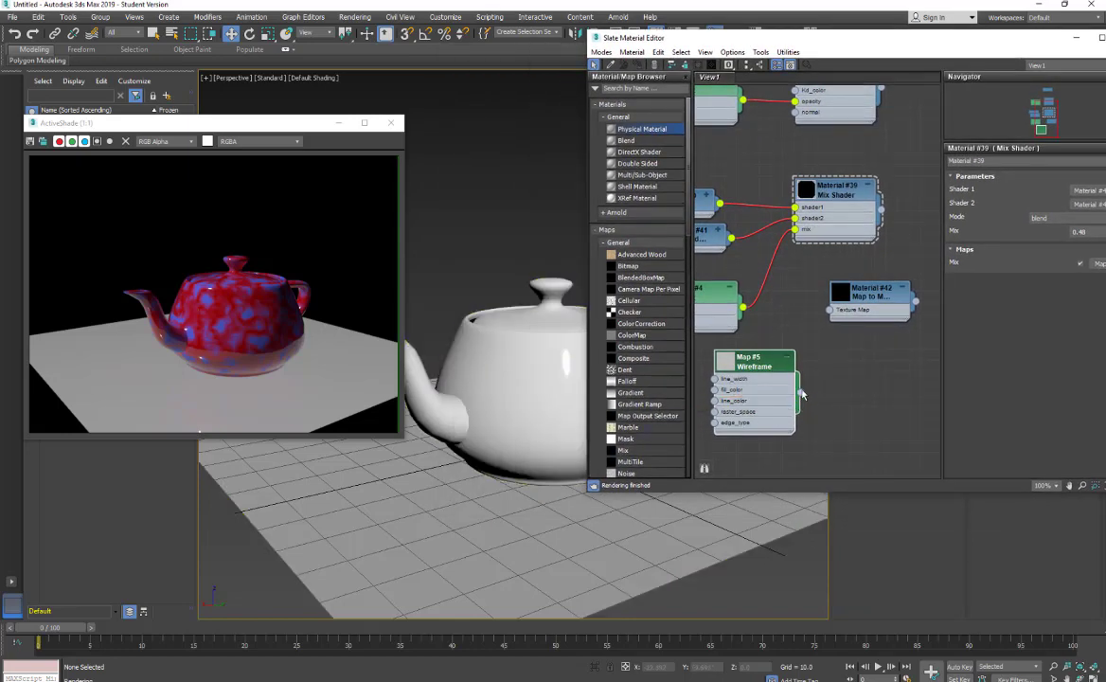
pyautogui.moveTo(801, 394); pyautogui.dragTo(494, 368)
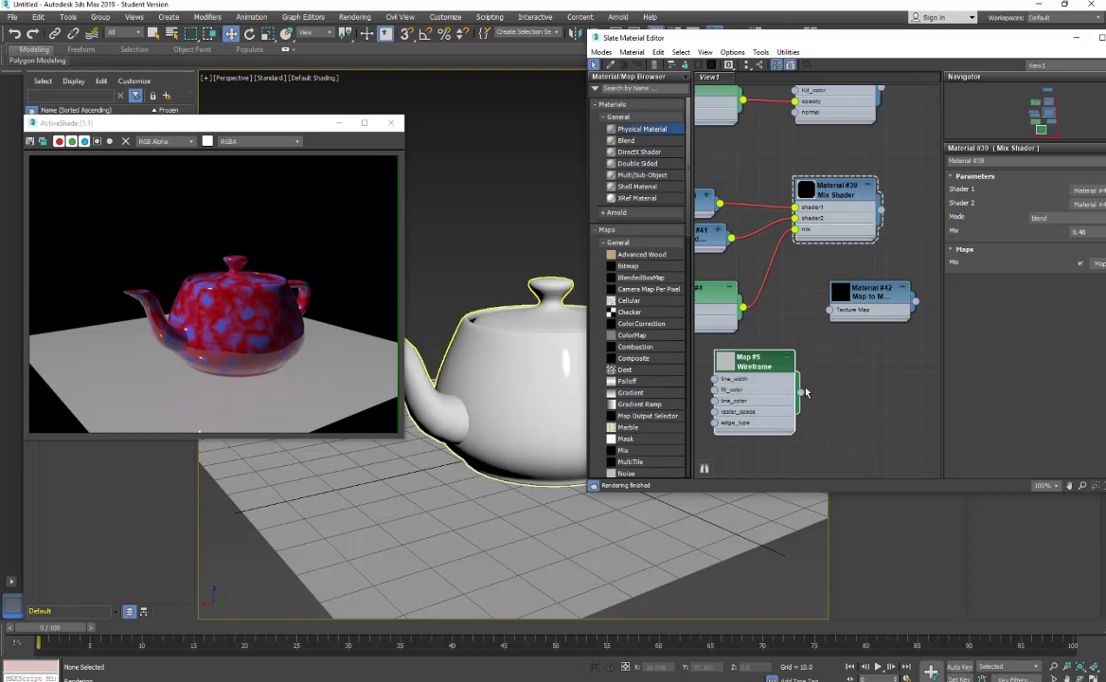
pyautogui.moveTo(802, 392); pyautogui.dragTo(509, 388)
# Step: Connect the Wireframe map to the Map to Material's Texture Map input and assign that material to the teapot
pyautogui.moveTo(803, 396); pyautogui.dragTo(832, 315)
pyautogui.moveTo(915, 303); pyautogui.dragTo(485, 367)
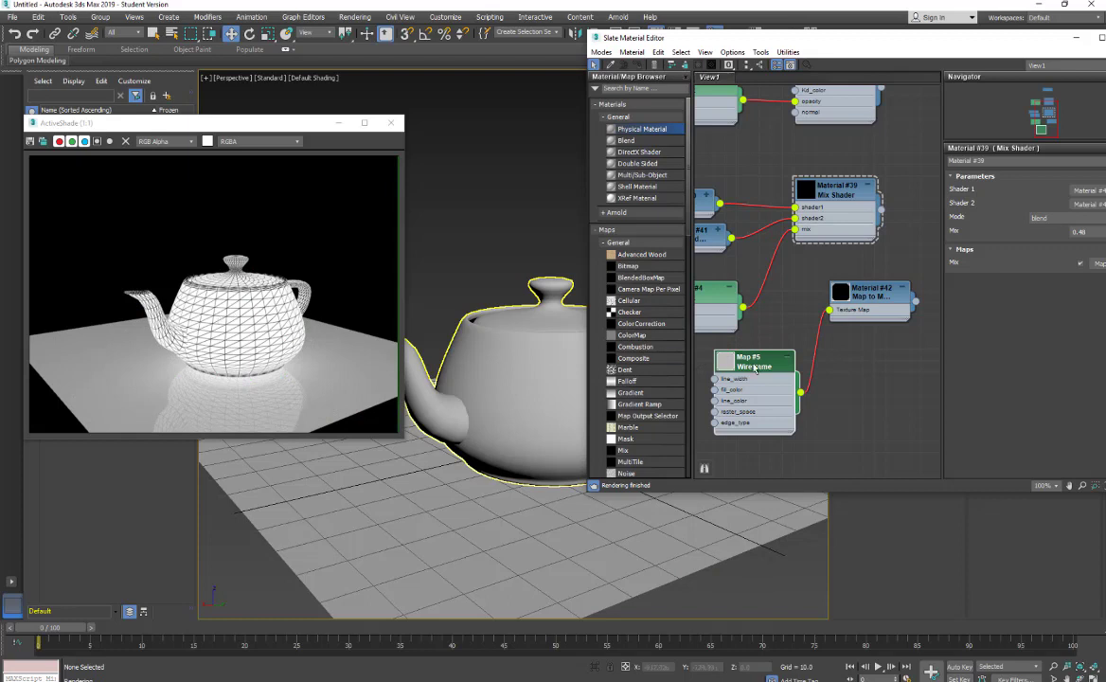
pyautogui.moveTo(777, 366)
pyautogui.mouseDown()
pyautogui.moveTo(773, 342)
pyautogui.moveTo(778, 366)
pyautogui.mouseUp()
pyautogui.moveTo(877, 296)
pyautogui.mouseDown()
pyautogui.moveTo(873, 318)
pyautogui.moveTo(876, 308)
pyautogui.mouseUp()
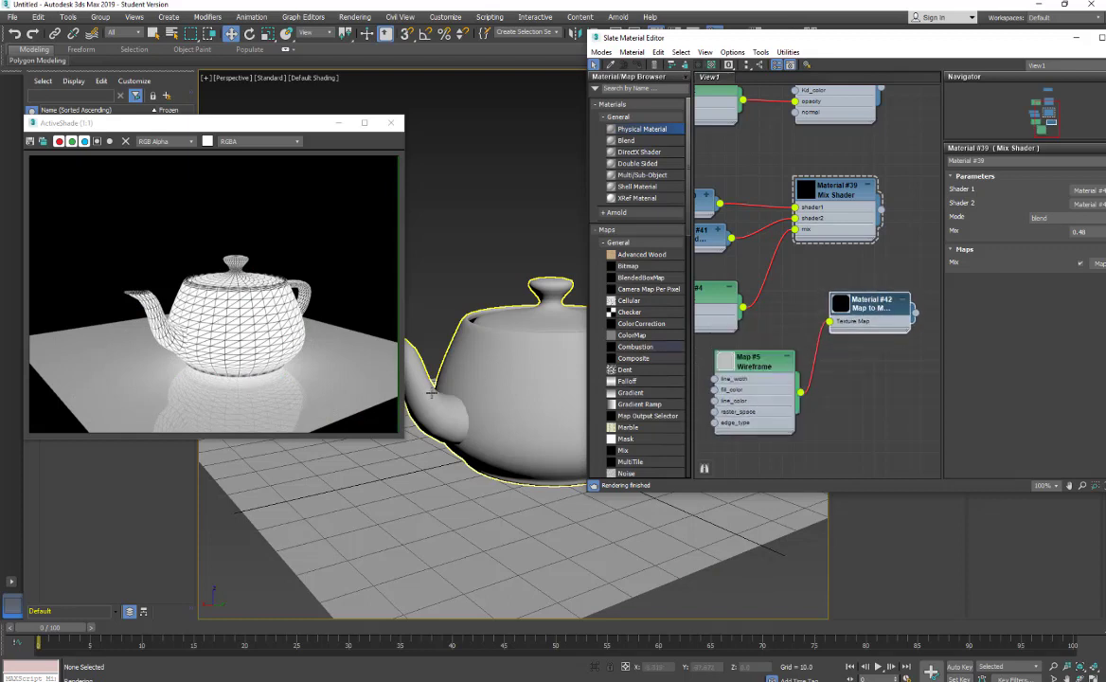
# Step: Add an Arnold Standard Surface material below the Map to Material node and assign it to the teapot
pyautogui.moveTo(887, 398); pyautogui.dragTo(868, 276, button='middle')
pyautogui.rightClick(852, 355)
pyautogui.moveTo(866, 360)
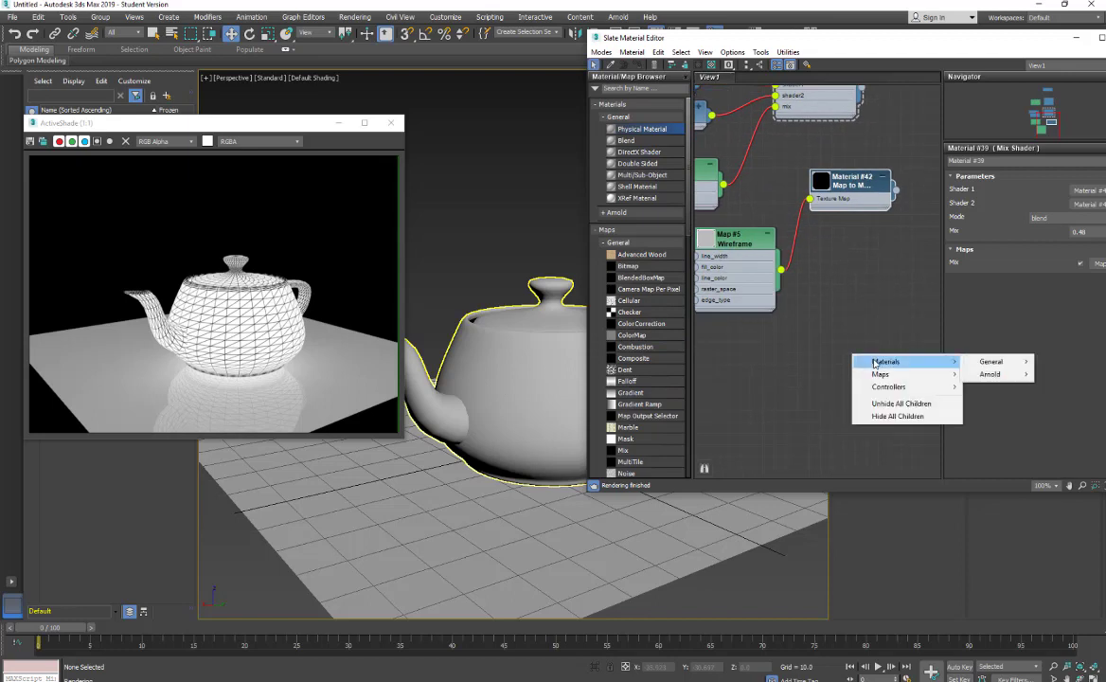
pyautogui.moveTo(985, 375)
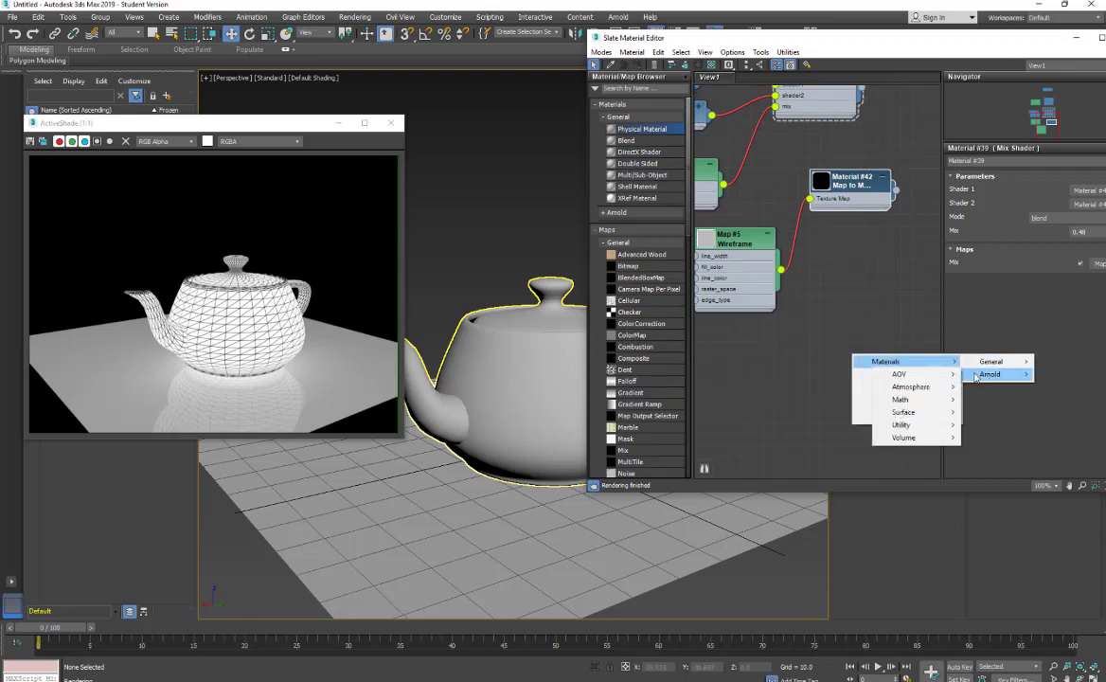
pyautogui.moveTo(947, 412)
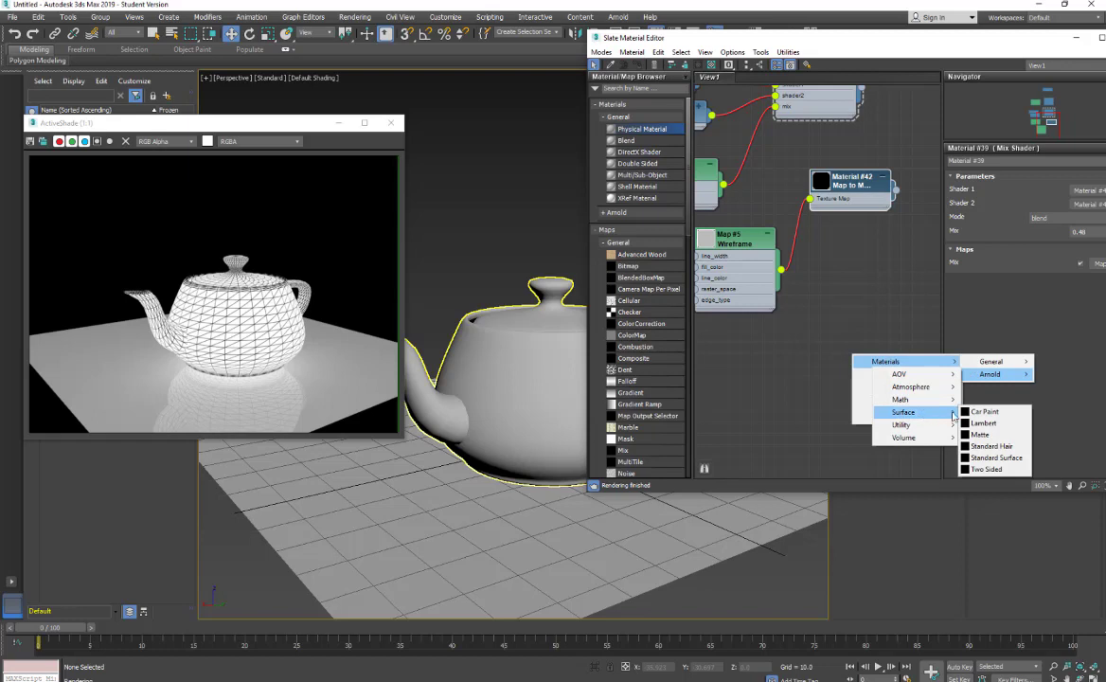
pyautogui.click(973, 458)
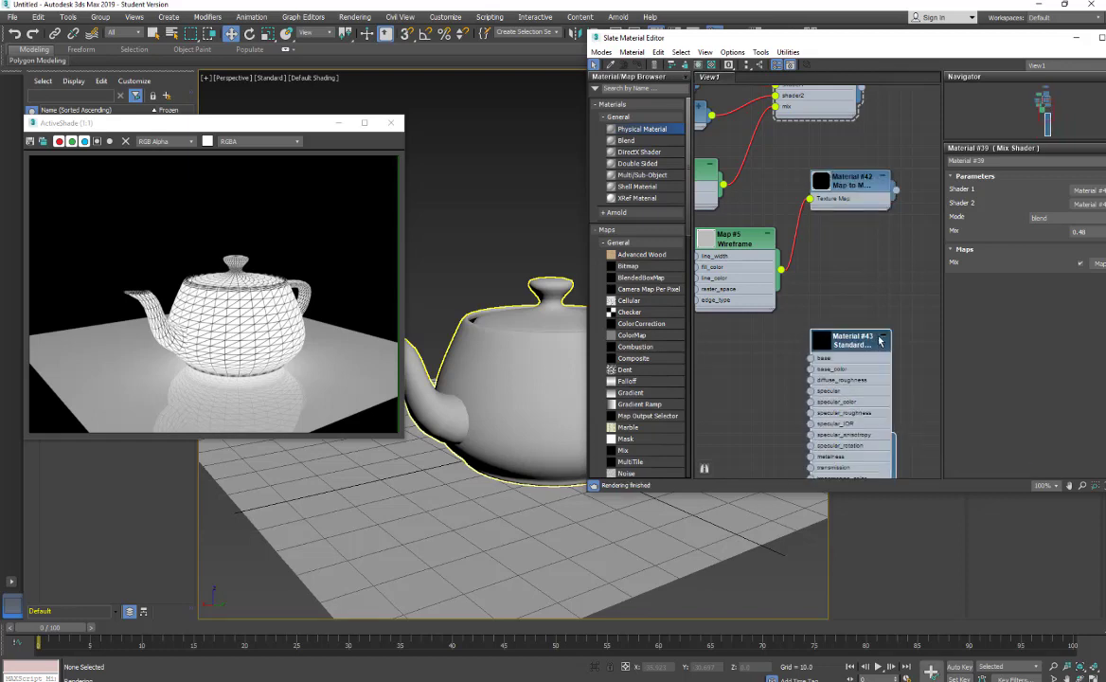
pyautogui.moveTo(895, 445); pyautogui.dragTo(518, 400)
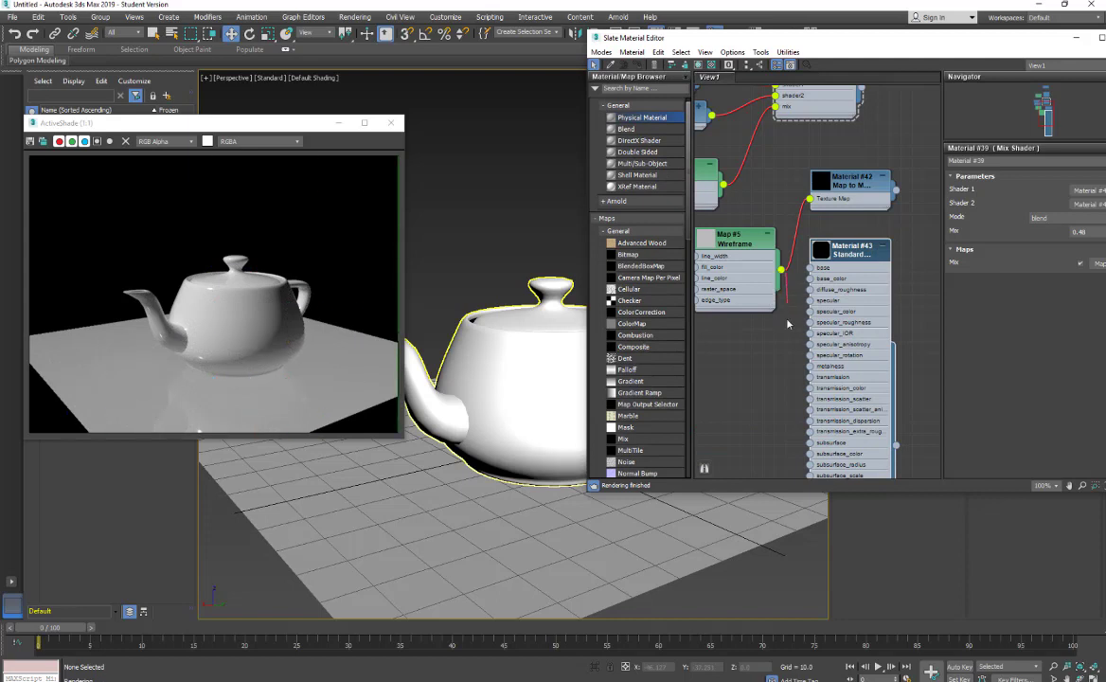
# Step: Connect the Wireframe map to the new Standard Surface's base_color and shift the material node away from the map
pyautogui.moveTo(781, 271); pyautogui.dragTo(810, 278)
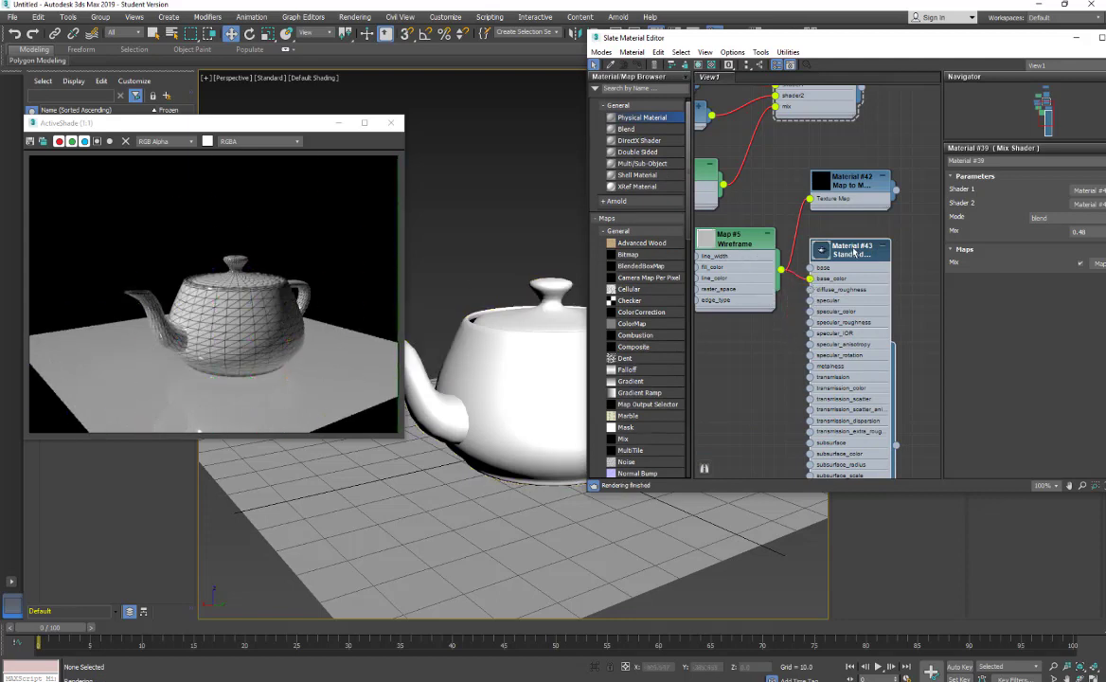
pyautogui.moveTo(854, 252); pyautogui.dragTo(866, 241)
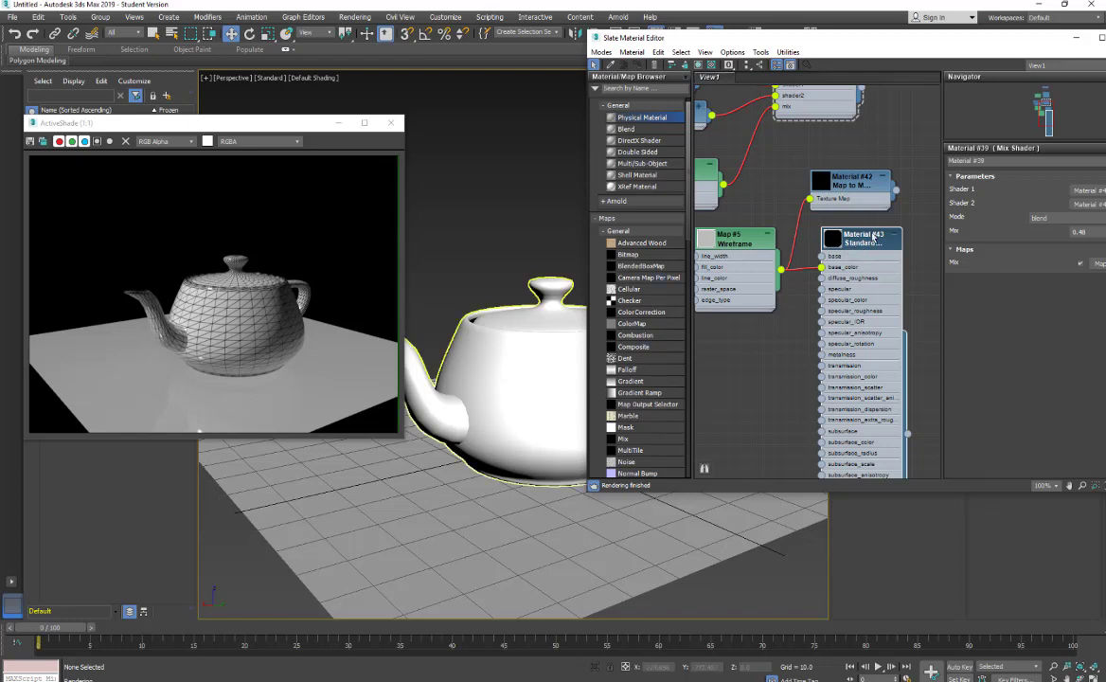
pyautogui.moveTo(879, 237); pyautogui.dragTo(890, 248)
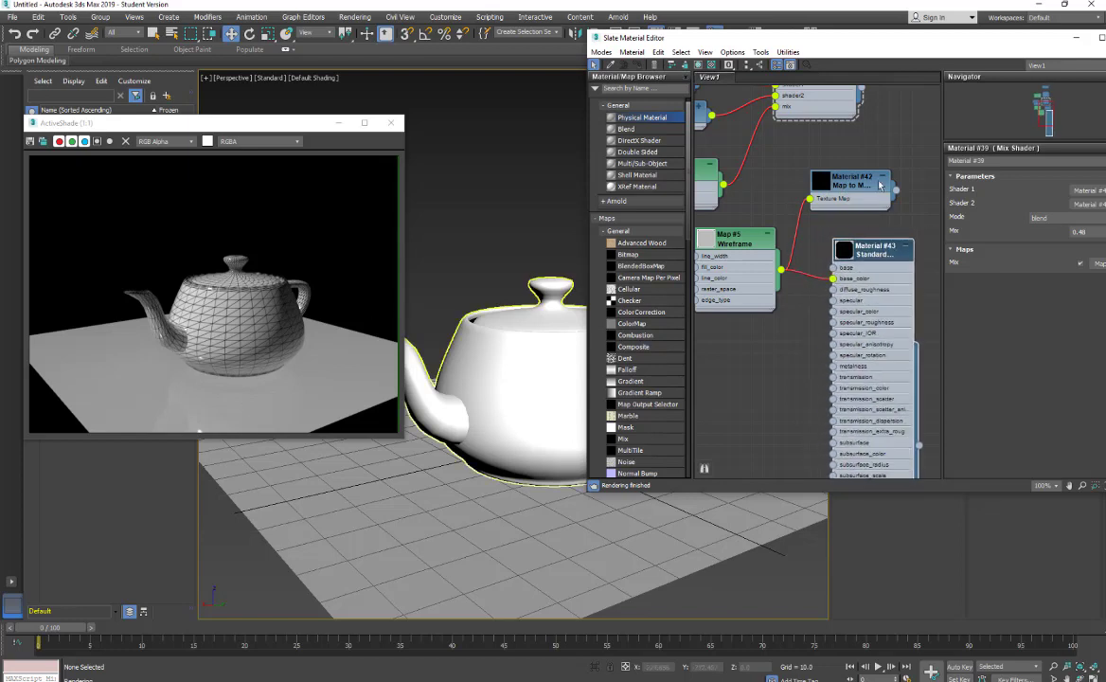
# Step: Collapse the Standard Surface node and space it out below the Map to Material node
pyautogui.click(905, 248)
pyautogui.moveTo(762, 429); pyautogui.dragTo(758, 415, button='middle')
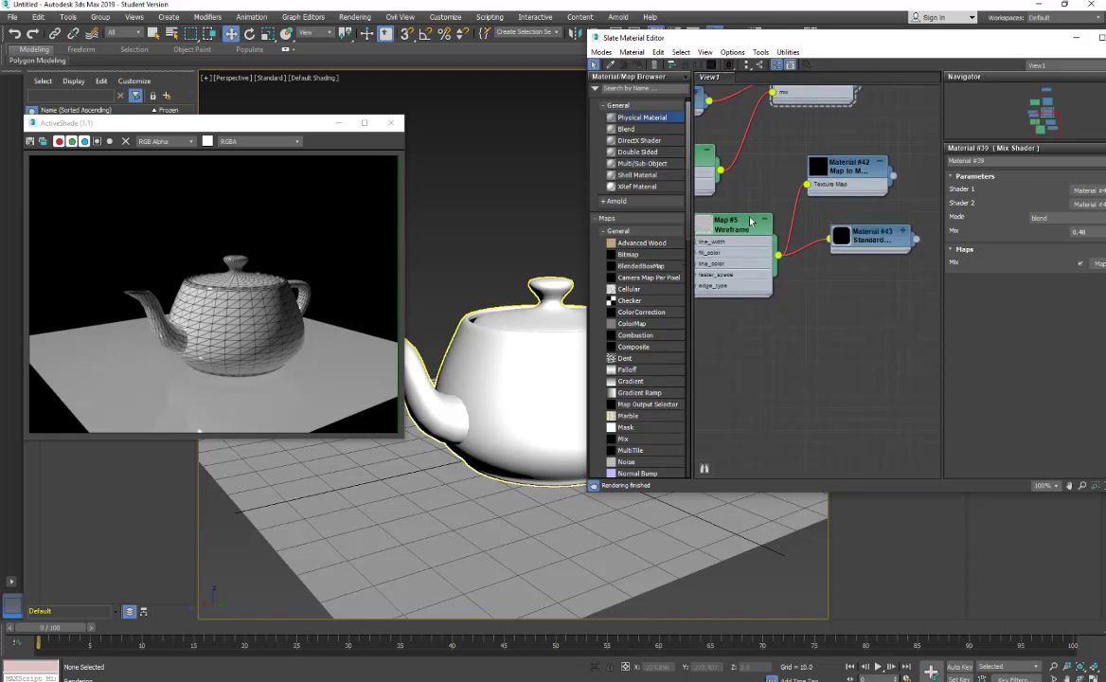
pyautogui.click(744, 224)
pyautogui.moveTo(850, 170); pyautogui.dragTo(872, 181)
pyautogui.moveTo(867, 236); pyautogui.dragTo(867, 270)
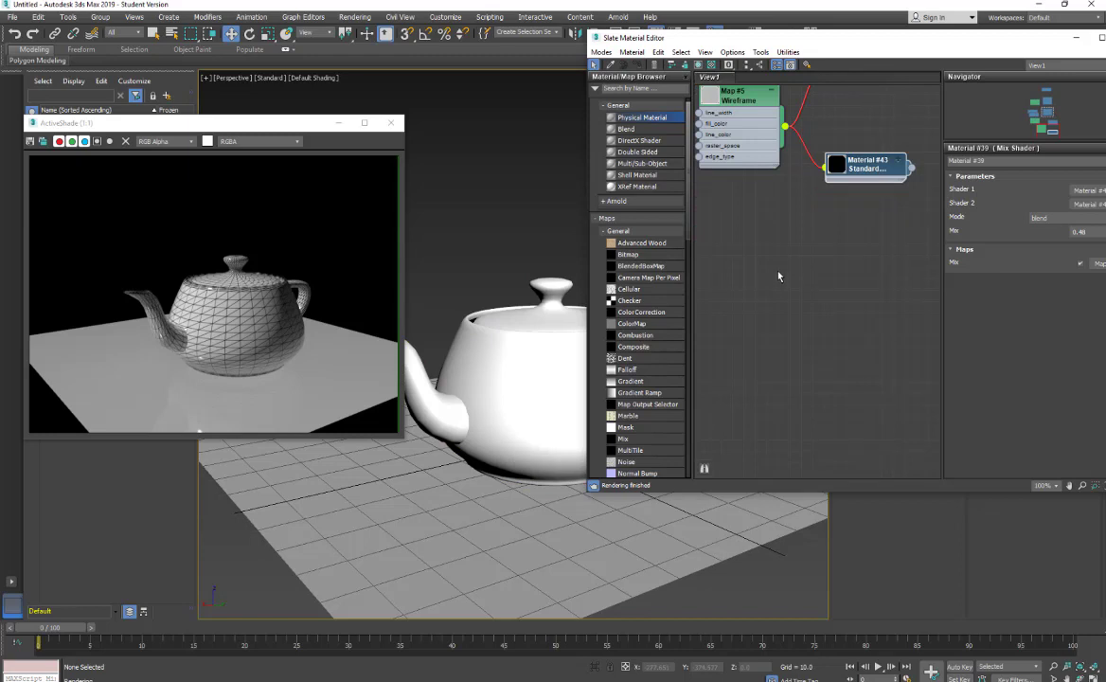
# Step: Add an Arnold Switch Shader utility material and place it below the collapsed Standard Surface
pyautogui.rightClick(776, 275)
pyautogui.moveTo(805, 280)
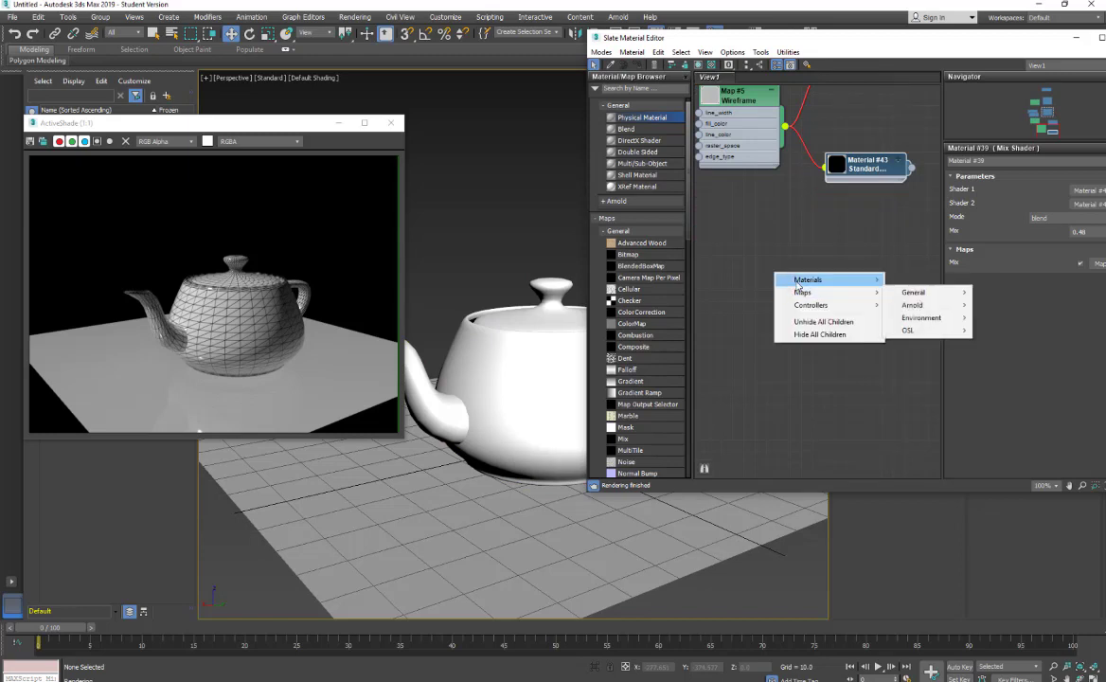
pyautogui.moveTo(903, 296)
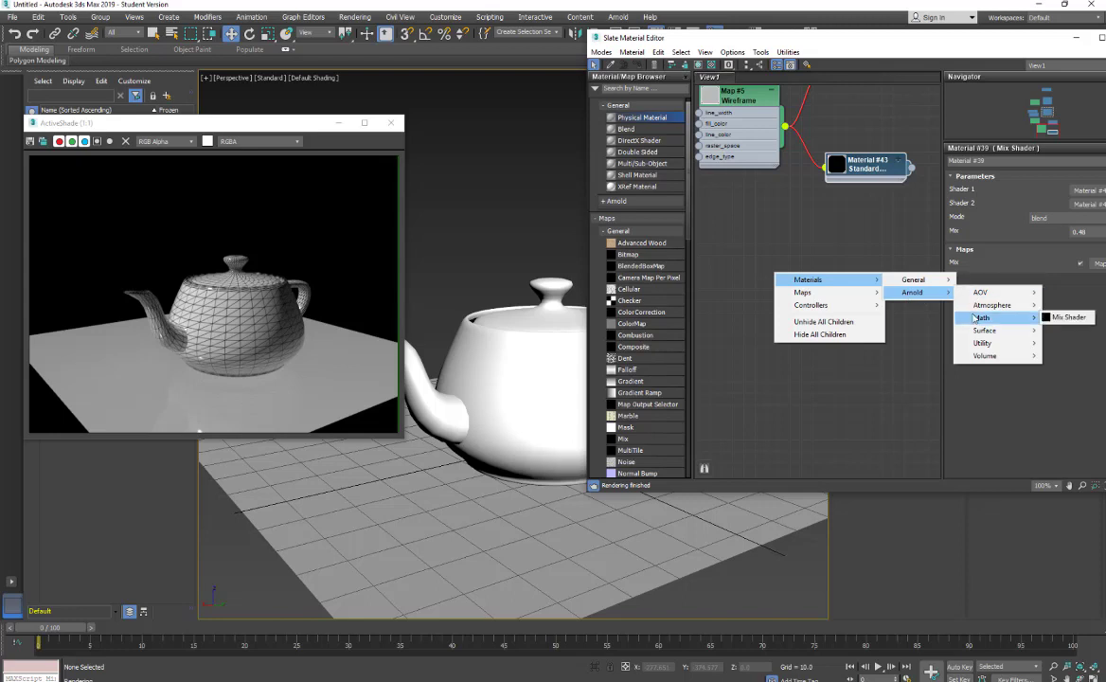
pyautogui.moveTo(975, 331)
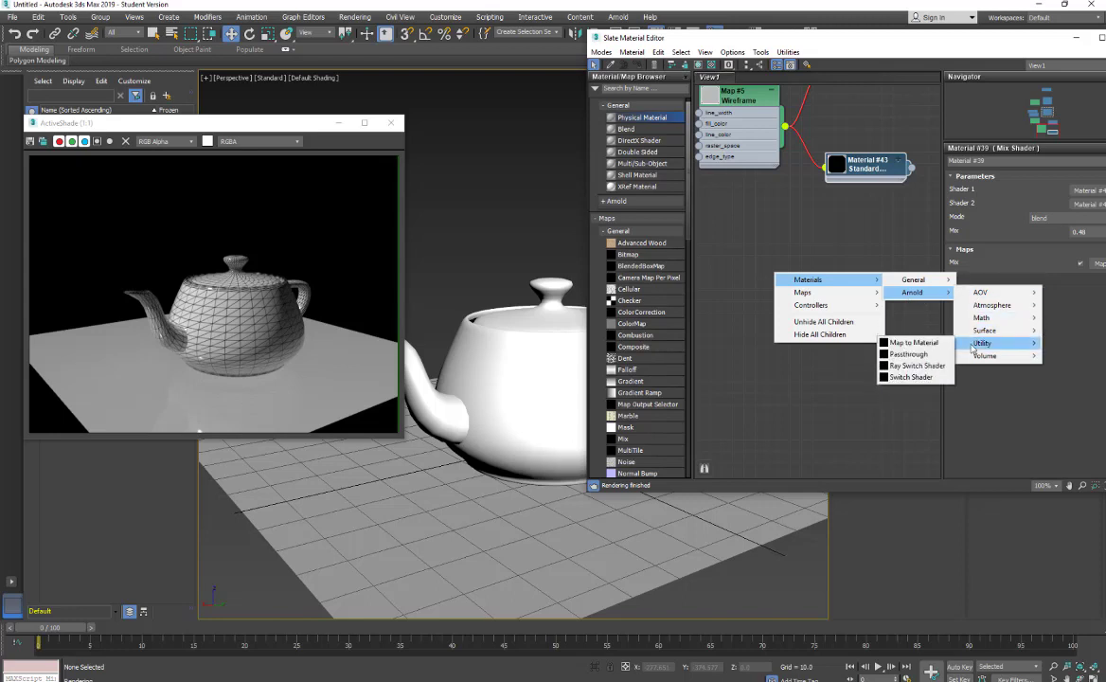
pyautogui.click(908, 377)
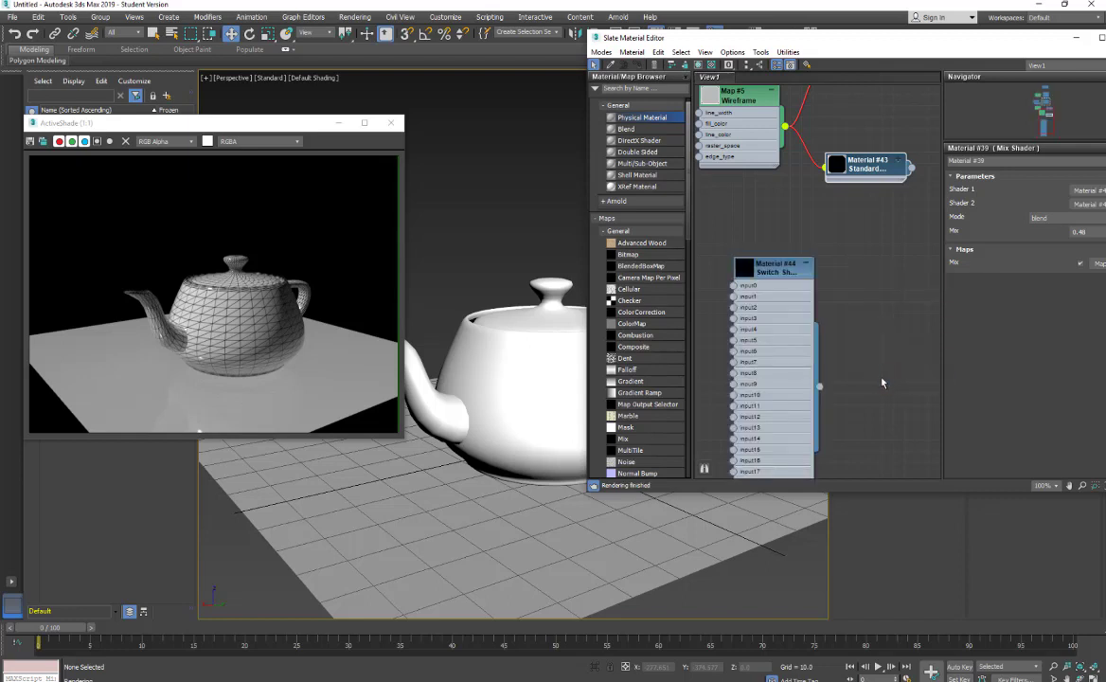
pyautogui.moveTo(759, 276); pyautogui.dragTo(804, 231)
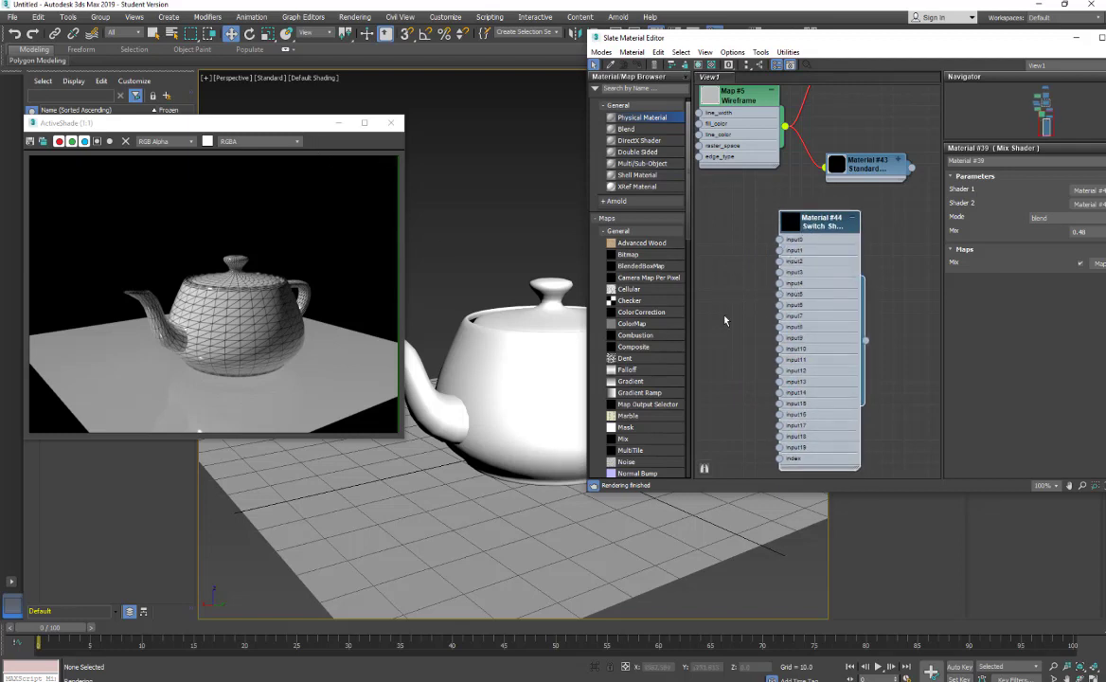
# Step: Open the Switch Shader's parameters and assign the material to the teapot
pyautogui.click(823, 276)
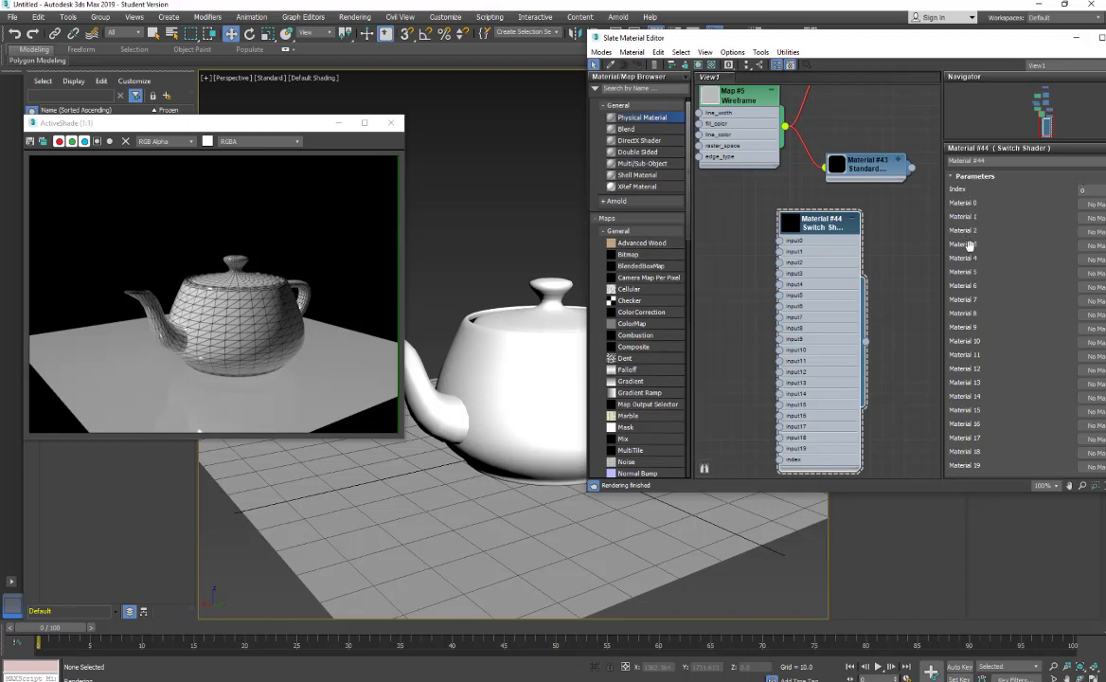
pyautogui.moveTo(728, 306); pyautogui.dragTo(767, 286, button='middle')
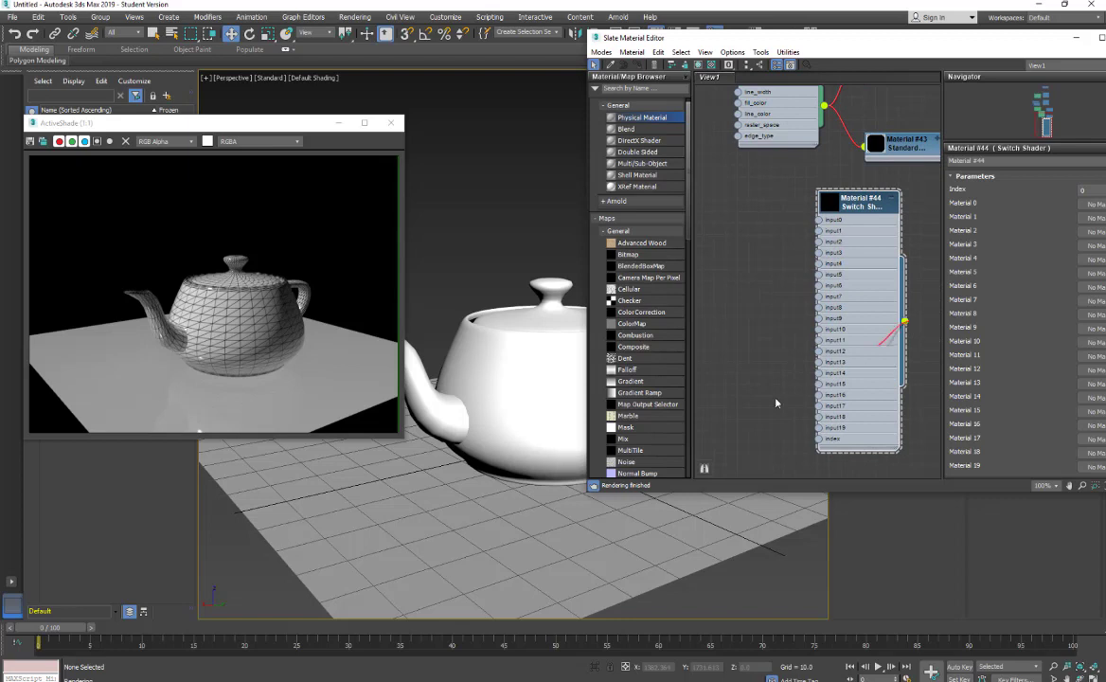
pyautogui.moveTo(775, 403); pyautogui.dragTo(505, 353)
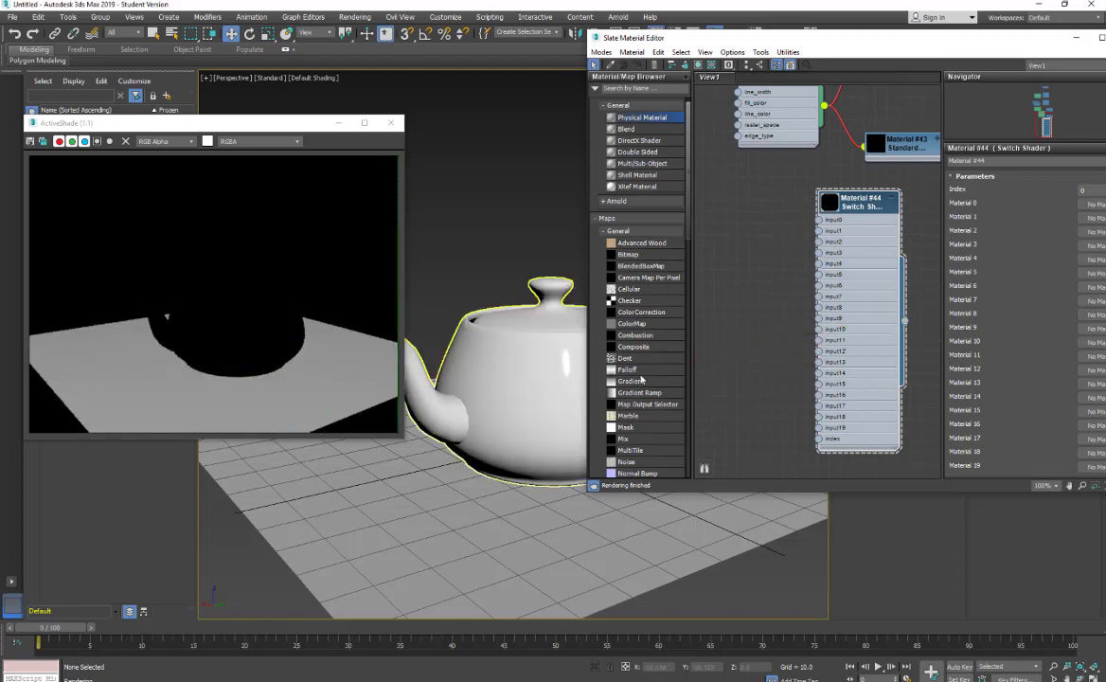
# Step: Add an Arnold Car Paint material, connect it to the Switch Shader's input0, and collapse its node beside the shader
pyautogui.rightClick(742, 267)
pyautogui.moveTo(757, 274)
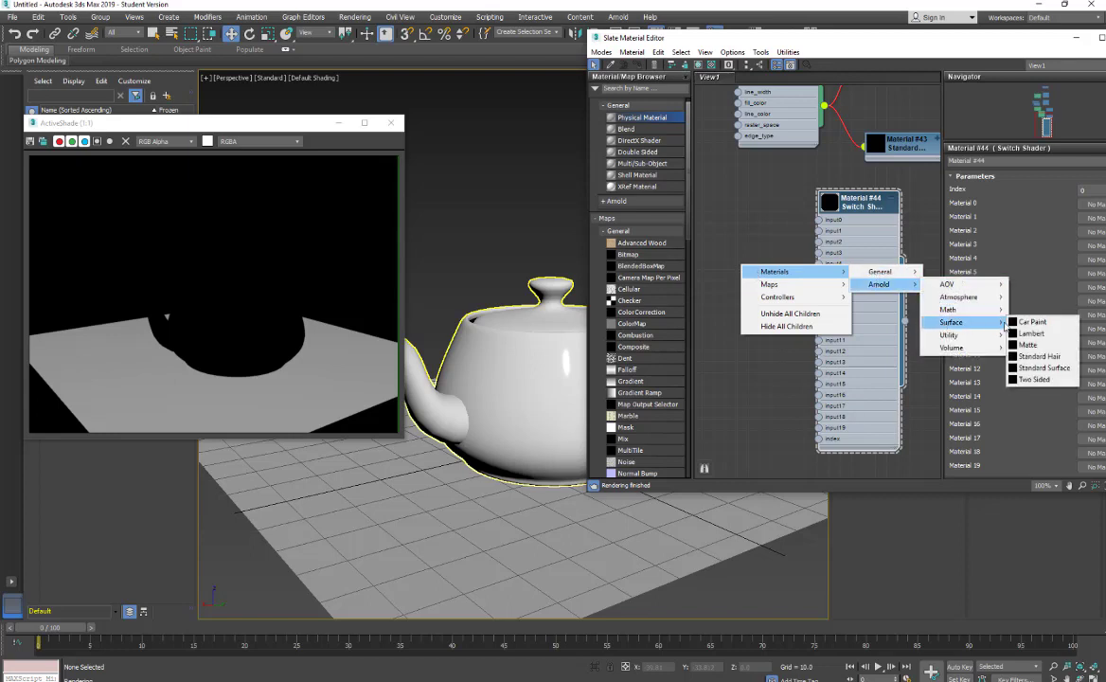
pyautogui.click(1030, 323)
pyautogui.moveTo(815, 272)
pyautogui.mouseDown()
pyautogui.moveTo(738, 242)
pyautogui.moveTo(807, 221)
pyautogui.mouseUp()
pyautogui.click(765, 233)
pyautogui.moveTo(820, 223); pyautogui.dragTo(819, 220)
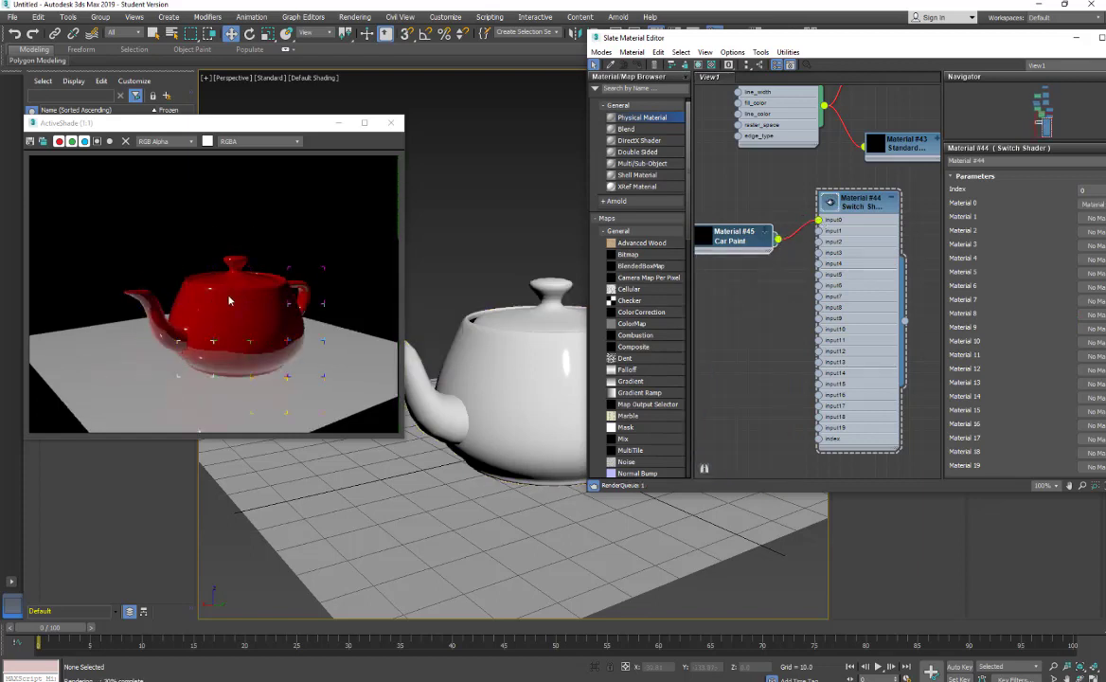
pyautogui.moveTo(703, 243); pyautogui.dragTo(702, 208)
# Step: Create an Arnold Lambert material on the Switch Shader's input1 and place its node below Car Paint
pyautogui.moveTo(821, 231); pyautogui.dragTo(775, 302)
pyautogui.moveTo(793, 322)
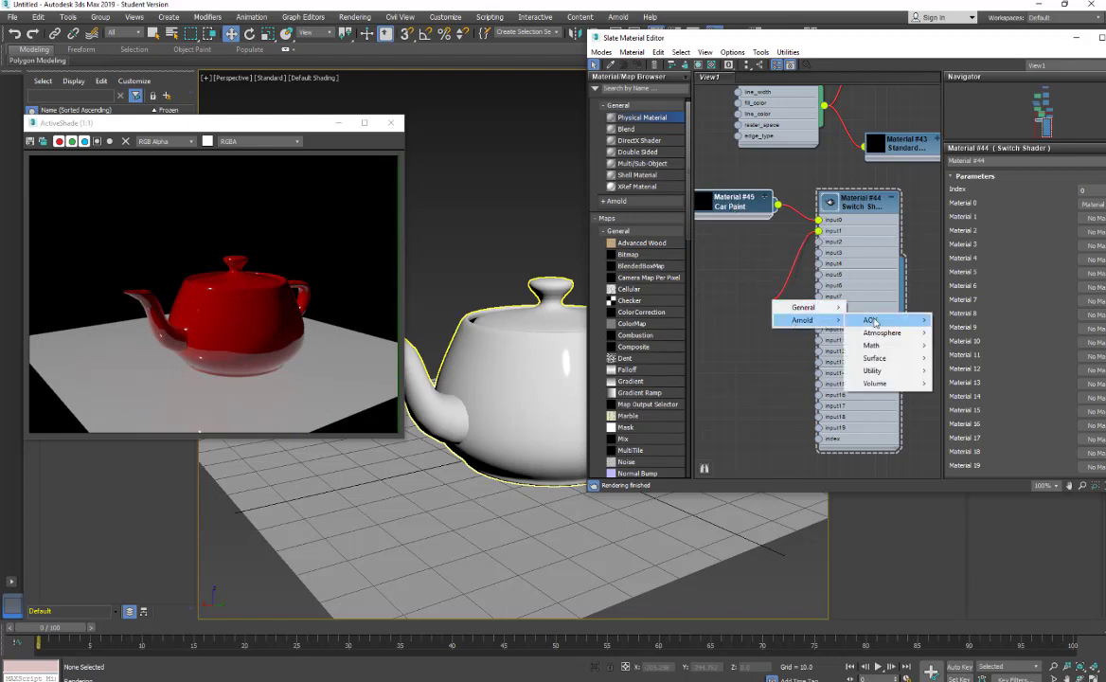
pyautogui.moveTo(873, 360)
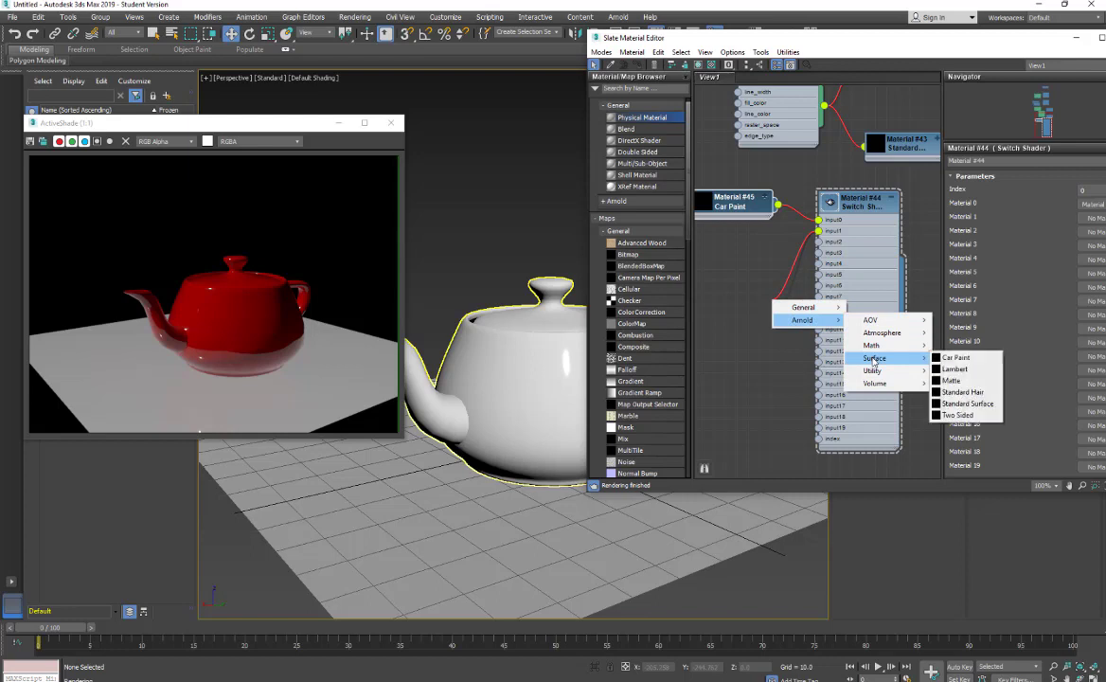
pyautogui.click(951, 371)
pyautogui.moveTo(758, 310); pyautogui.dragTo(732, 251)
# Step: Set the new Lambert's color to bright pink and collapse its node
pyautogui.doubleClick(729, 242)
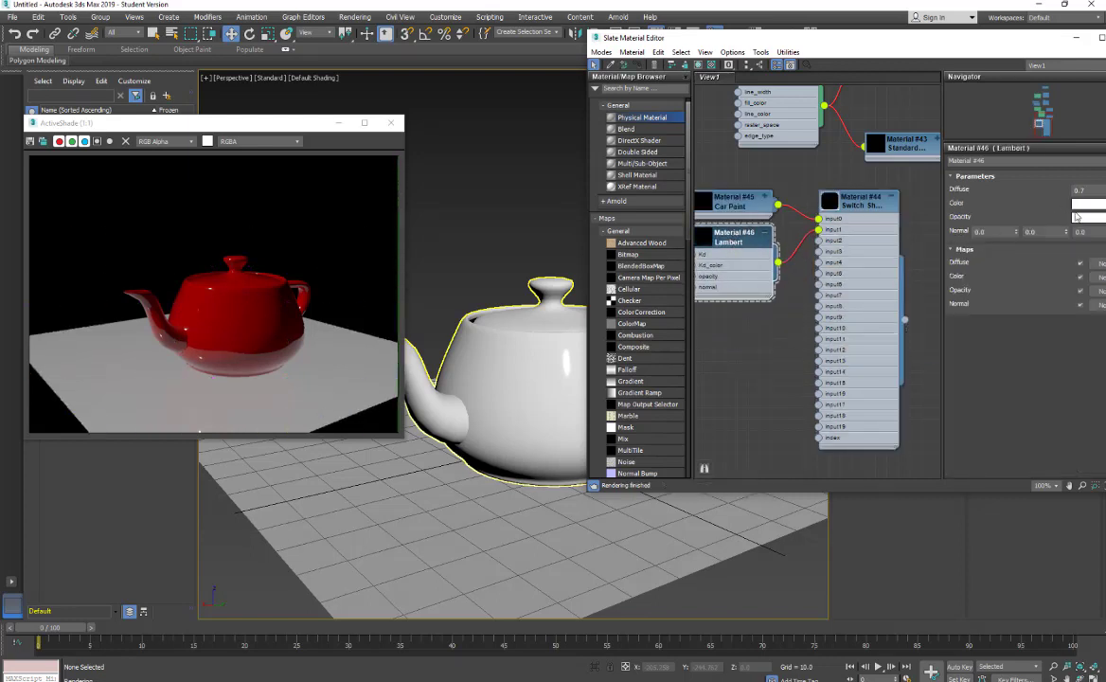
pyautogui.click(1077, 205)
pyautogui.click(381, 83)
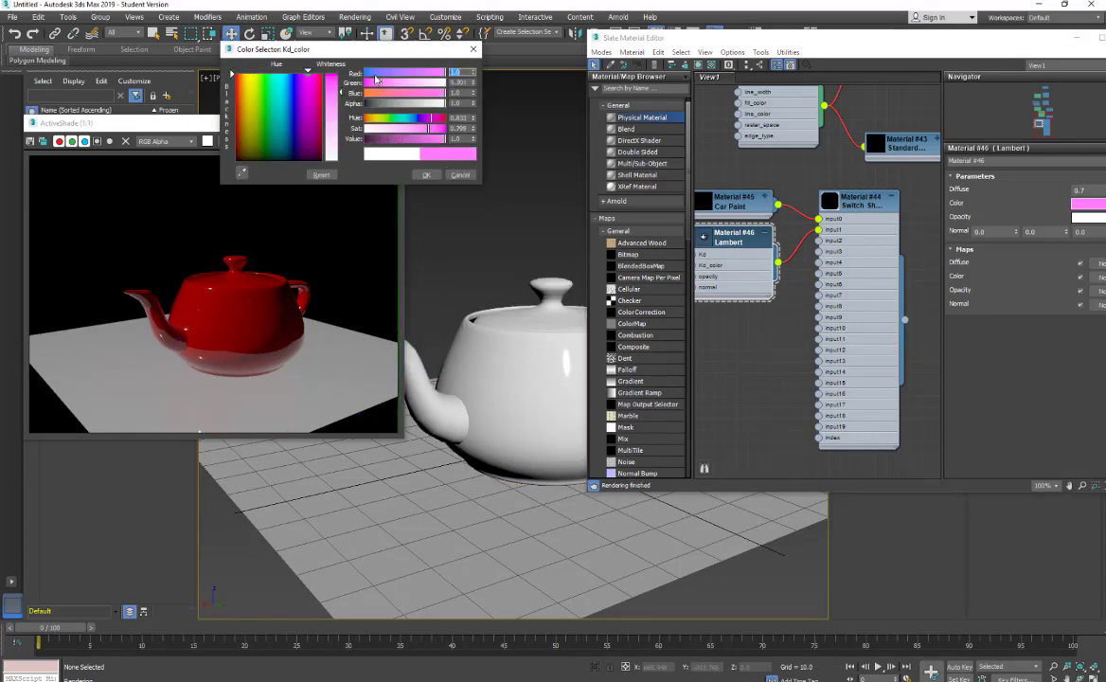
pyautogui.click(426, 176)
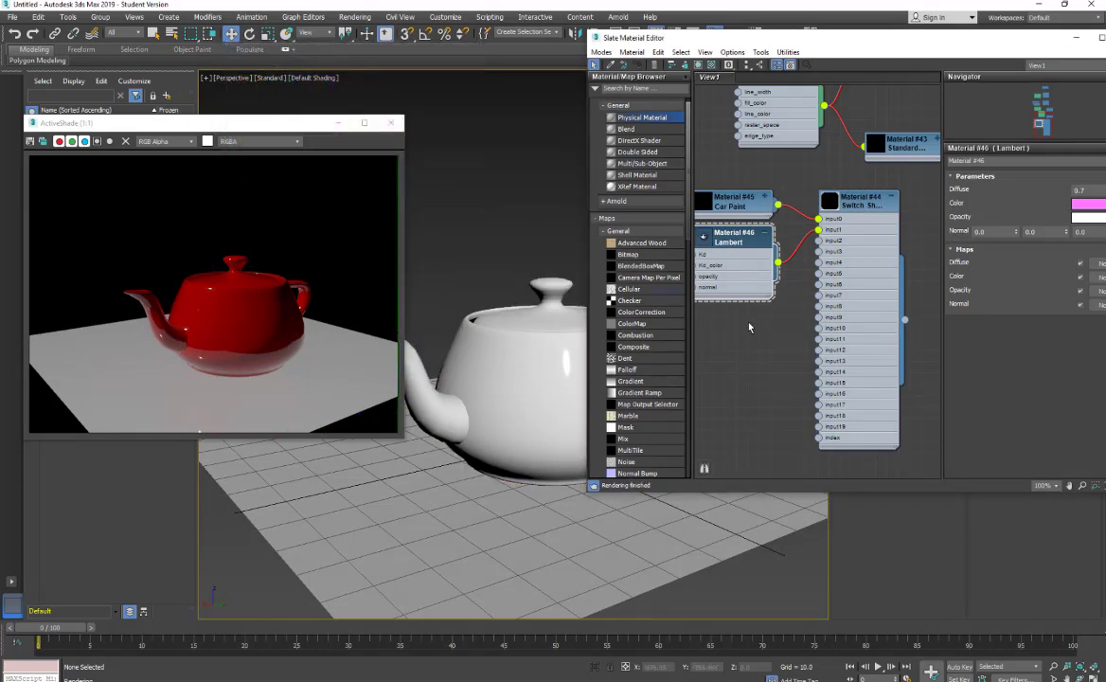
pyautogui.click(762, 234)
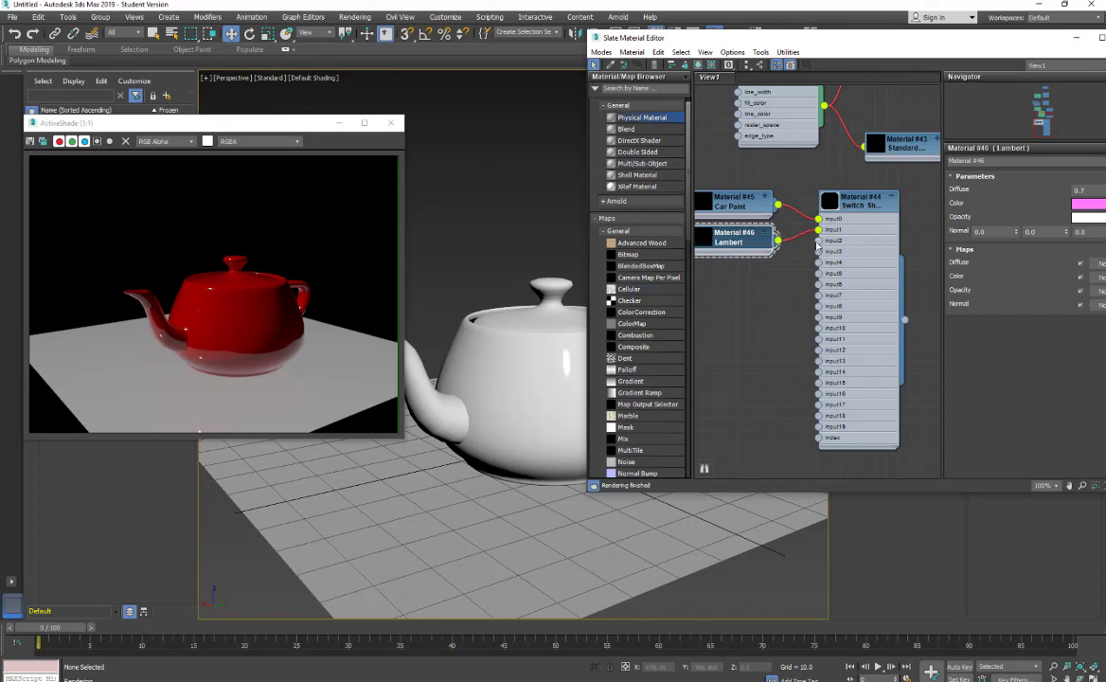
# Step: Create an Arnold Standard Surface material on the Switch Shader's input2 and place its node below Lambert
pyautogui.moveTo(819, 241); pyautogui.dragTo(758, 316)
pyautogui.moveTo(780, 334)
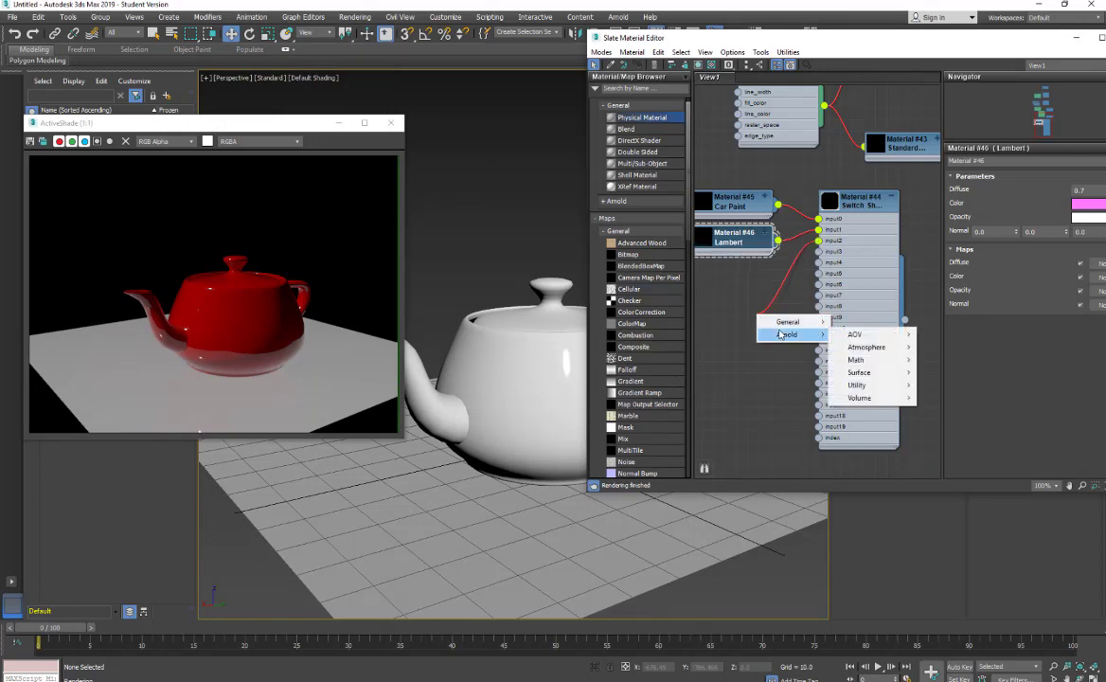
pyautogui.moveTo(857, 372)
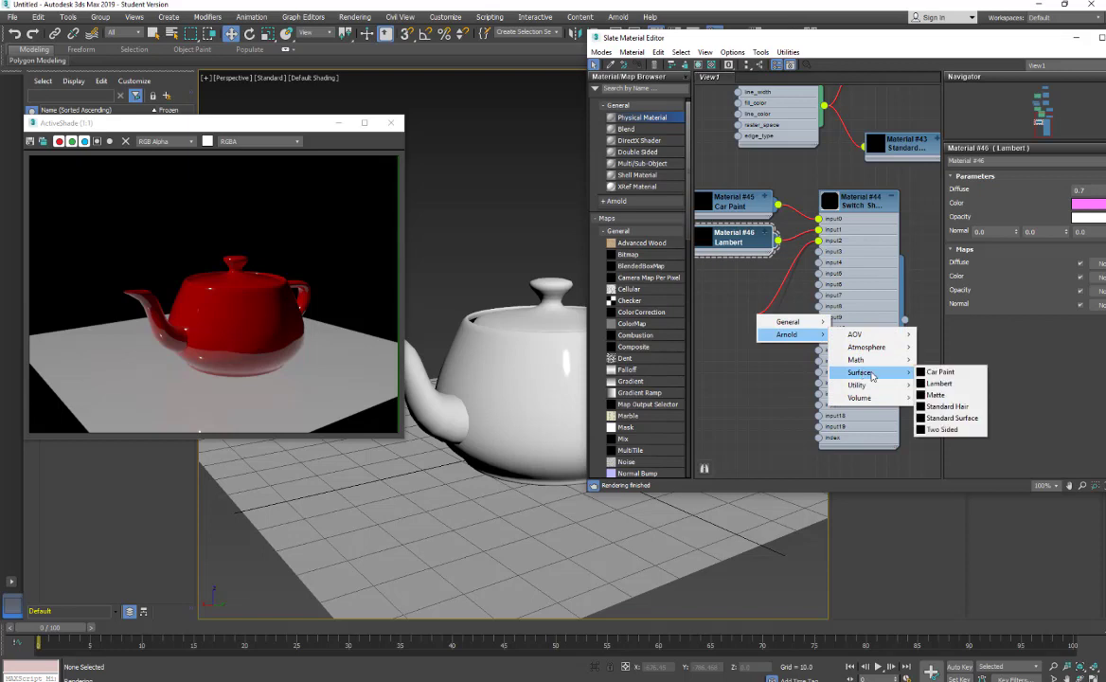
pyautogui.click(950, 417)
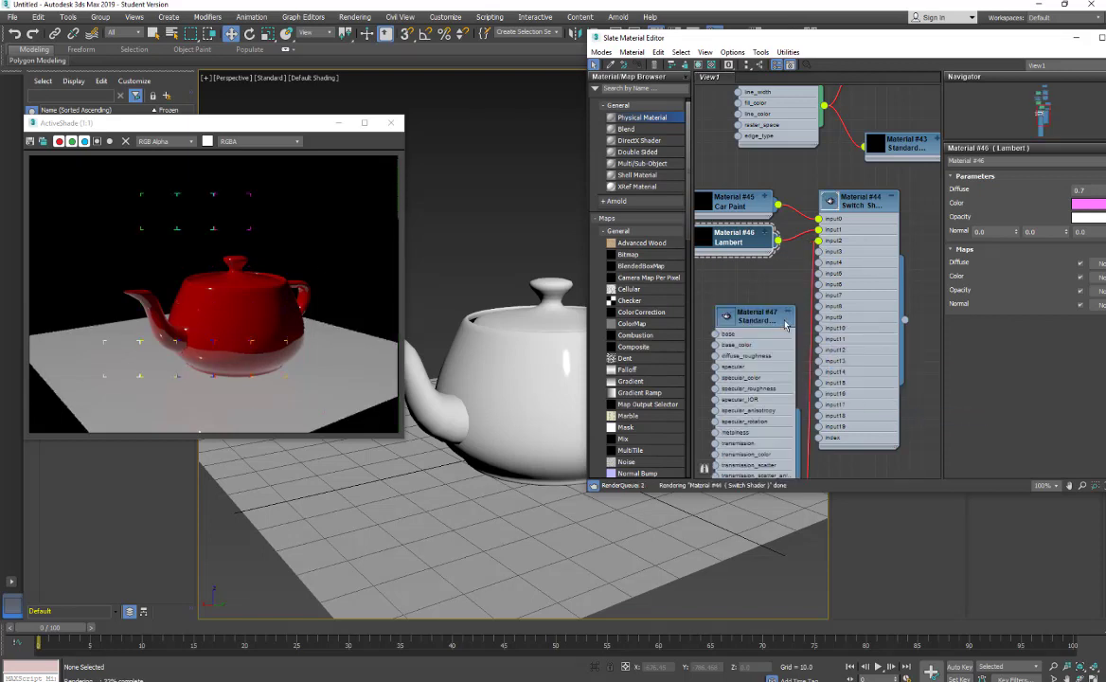
pyautogui.moveTo(763, 320); pyautogui.dragTo(741, 275)
# Step: Set the new Standard Surface's base color to yellow and collapse its node
pyautogui.doubleClick(741, 274)
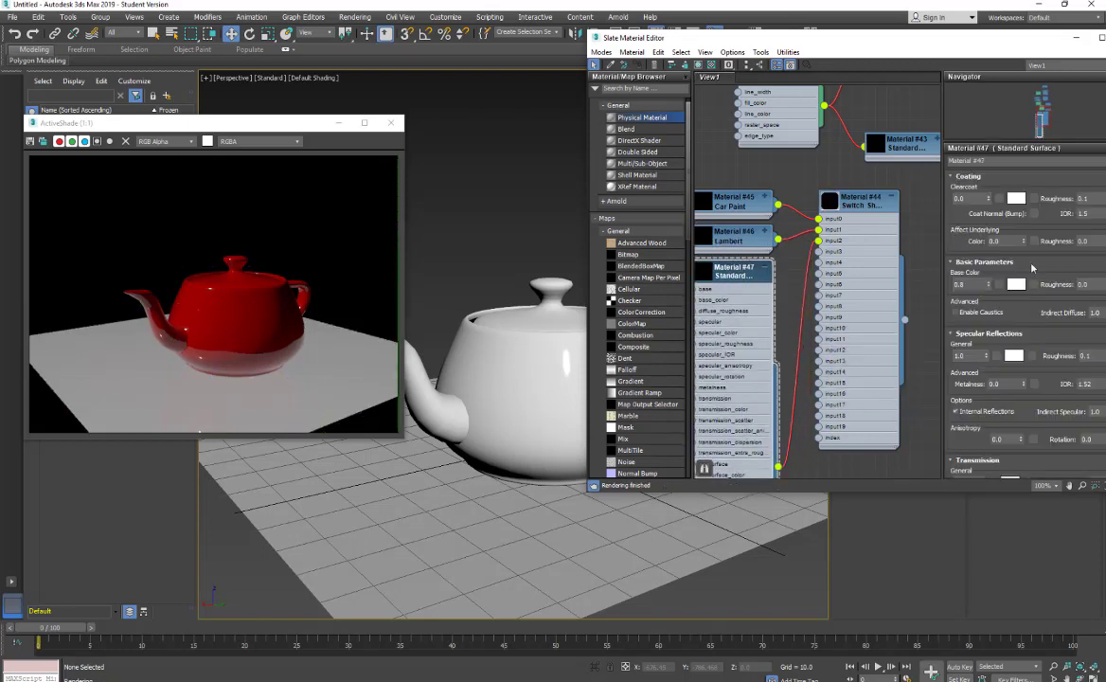
pyautogui.click(1015, 284)
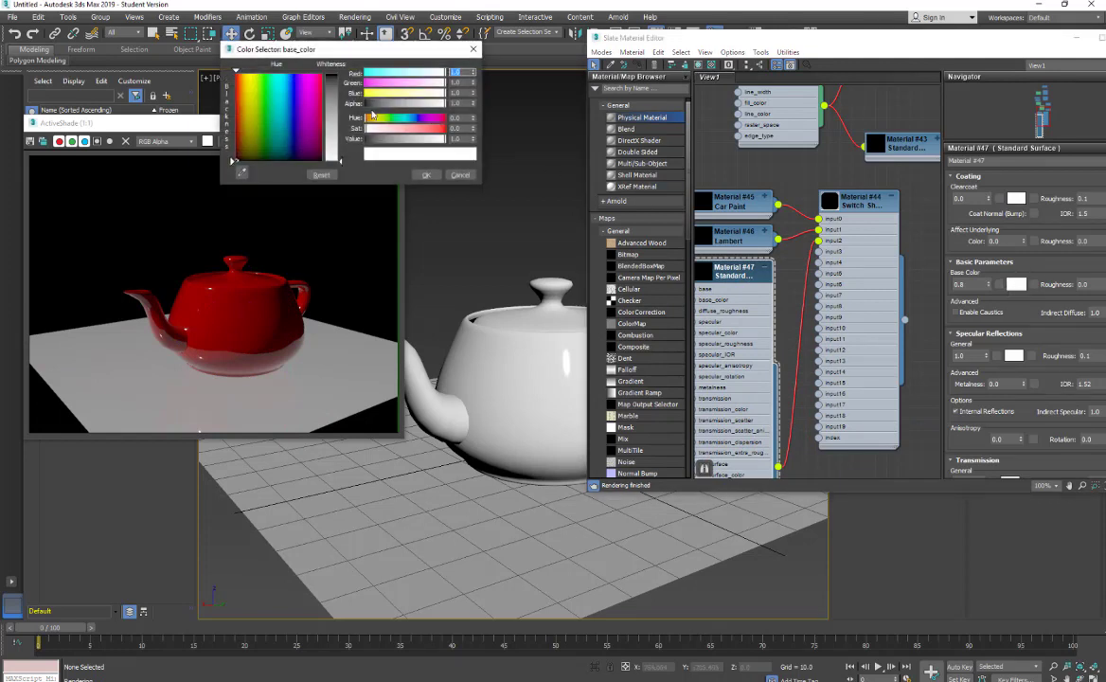
pyautogui.moveTo(377, 93); pyautogui.dragTo(367, 93)
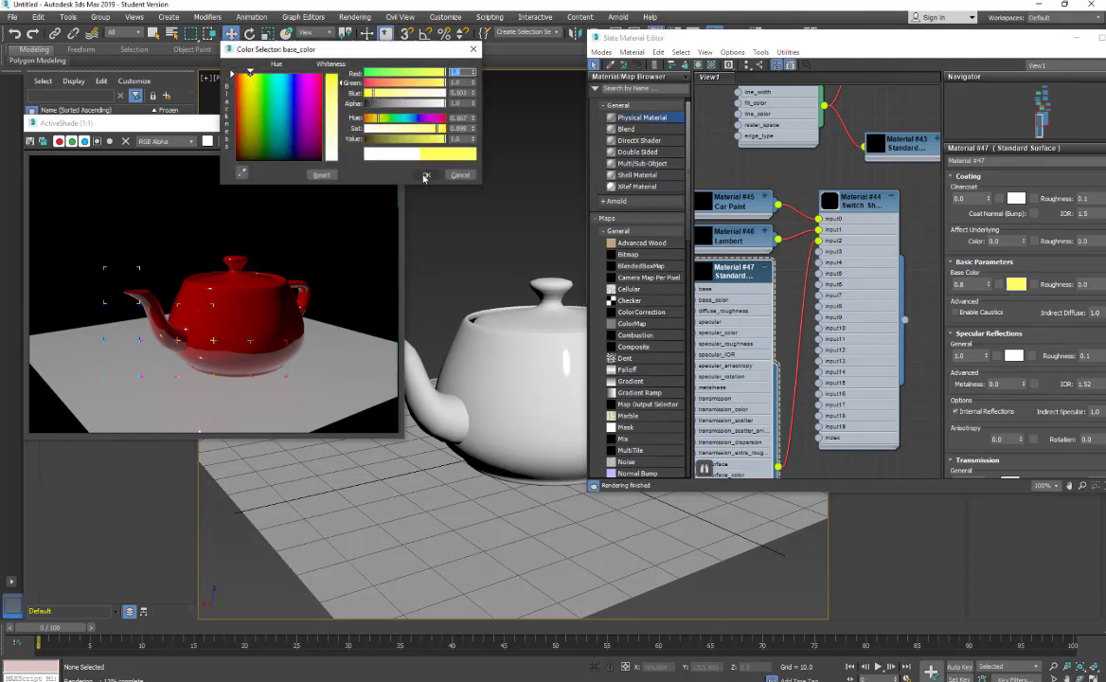
pyautogui.click(426, 174)
pyautogui.click(767, 272)
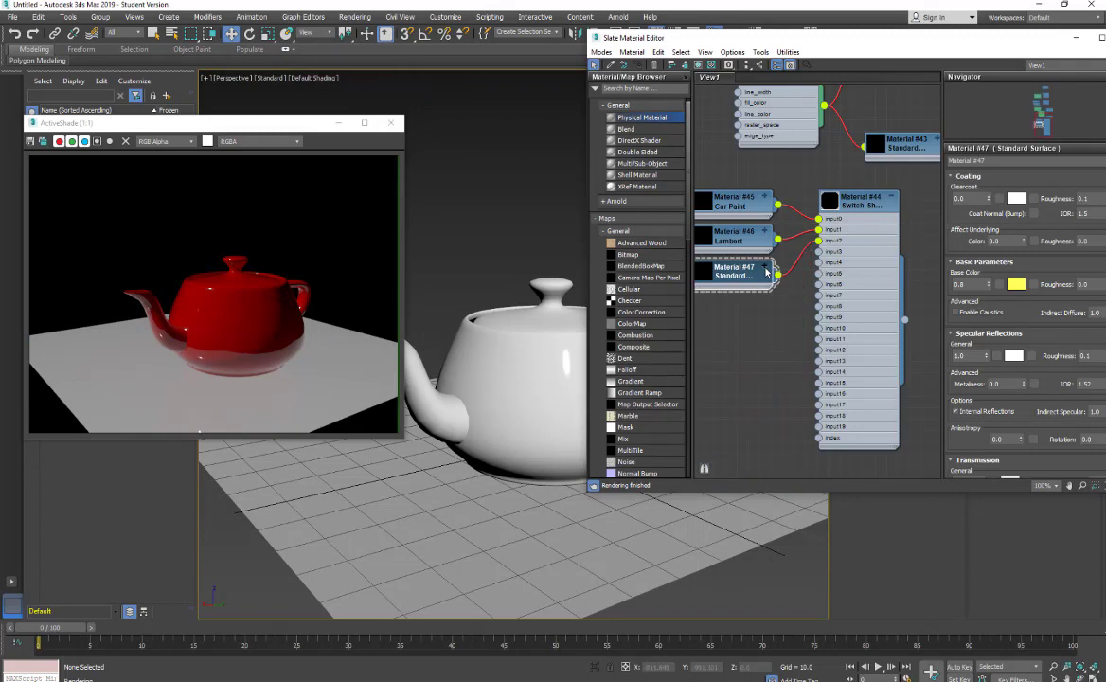
# Step: Step the Switch Shader's index through 1 to 2, and move its node slightly away from the three input materials
pyautogui.click(855, 228)
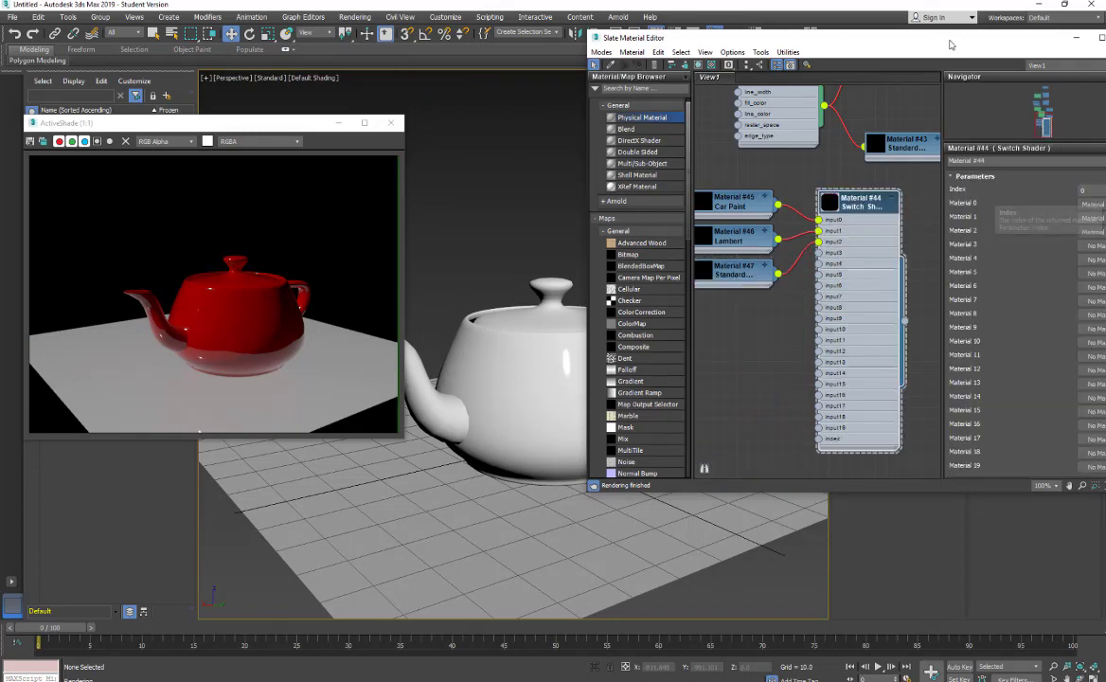
pyautogui.moveTo(950, 44); pyautogui.dragTo(915, 52)
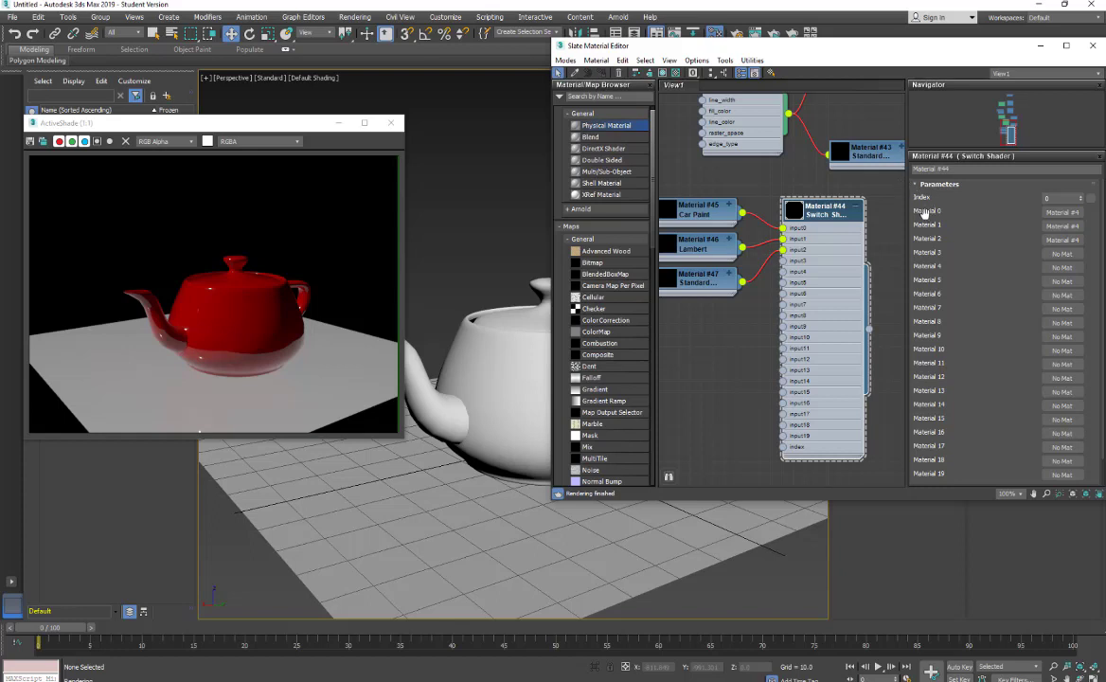
pyautogui.click(1080, 199)
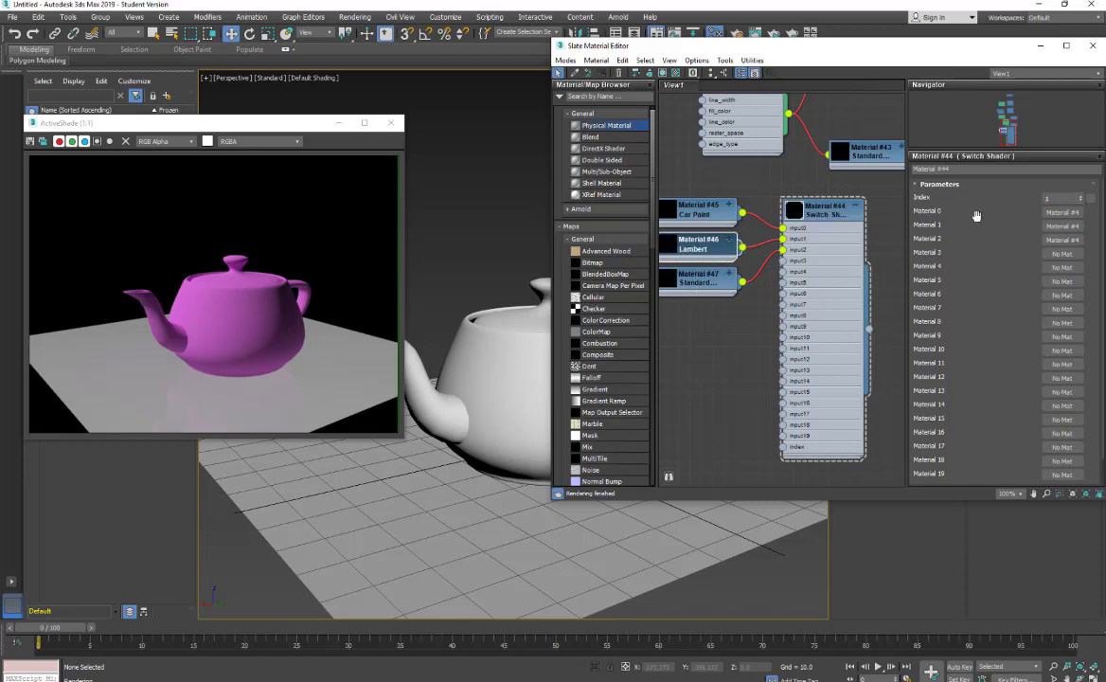
pyautogui.click(1080, 199)
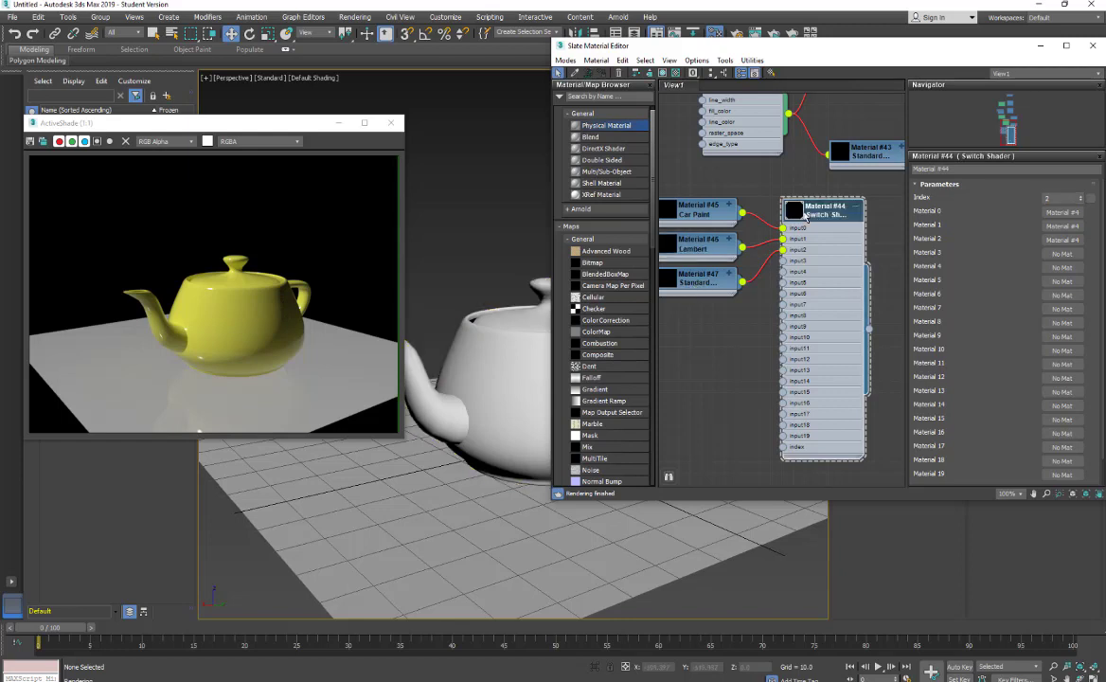
pyautogui.moveTo(812, 220); pyautogui.dragTo(836, 220)
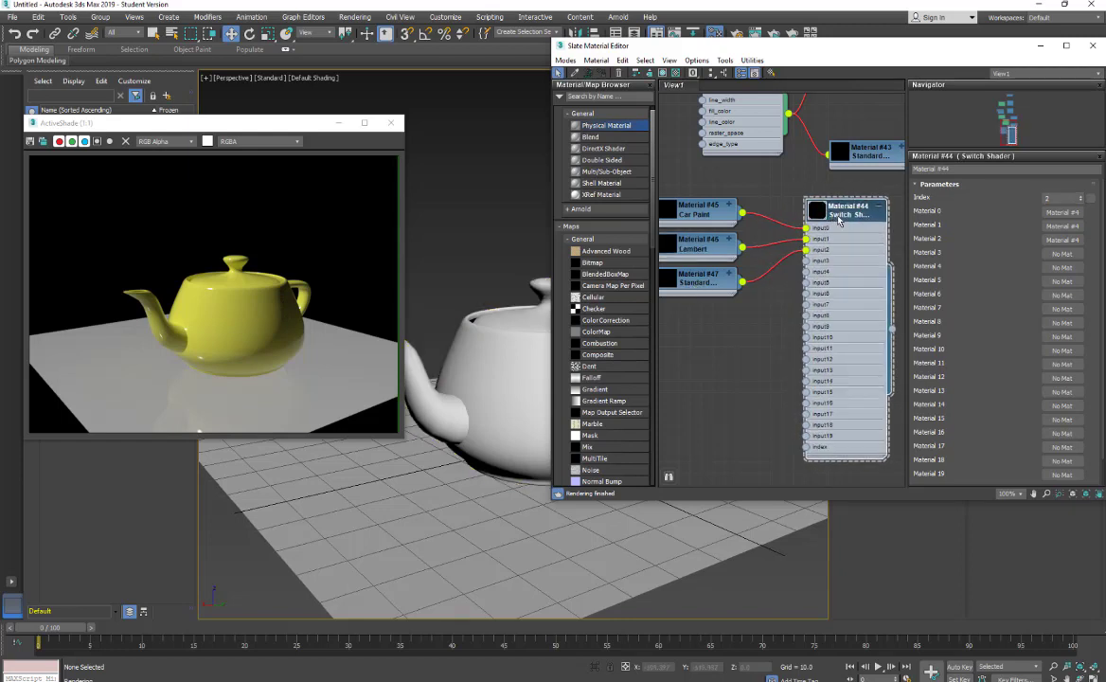